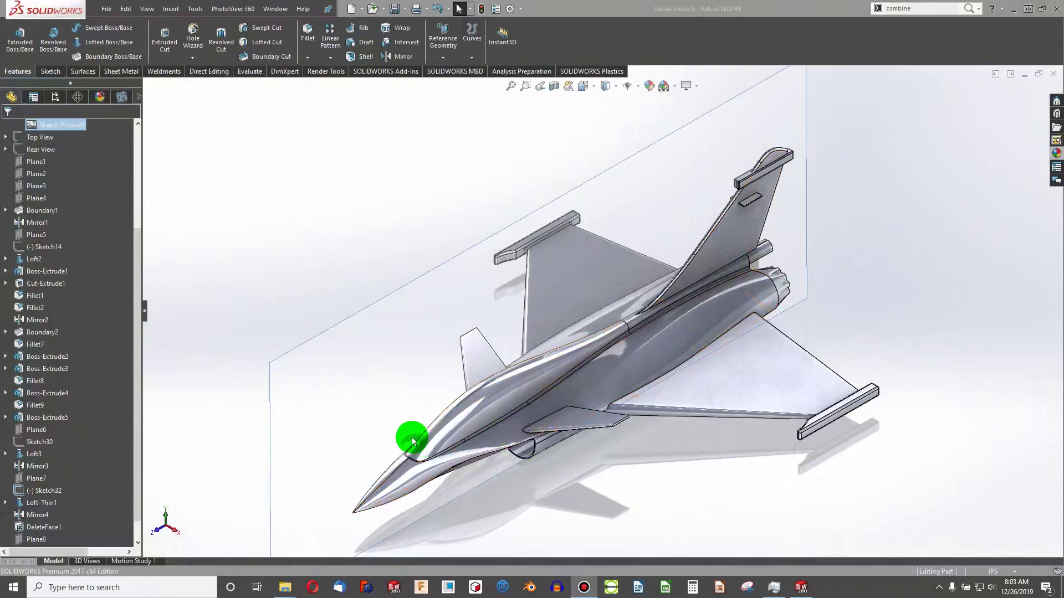
# Step: Show the Front View reference picture and view the aircraft nose straight from the front
pyautogui.moveTo(431, 450); pyautogui.dragTo(317, 324, button='middle')
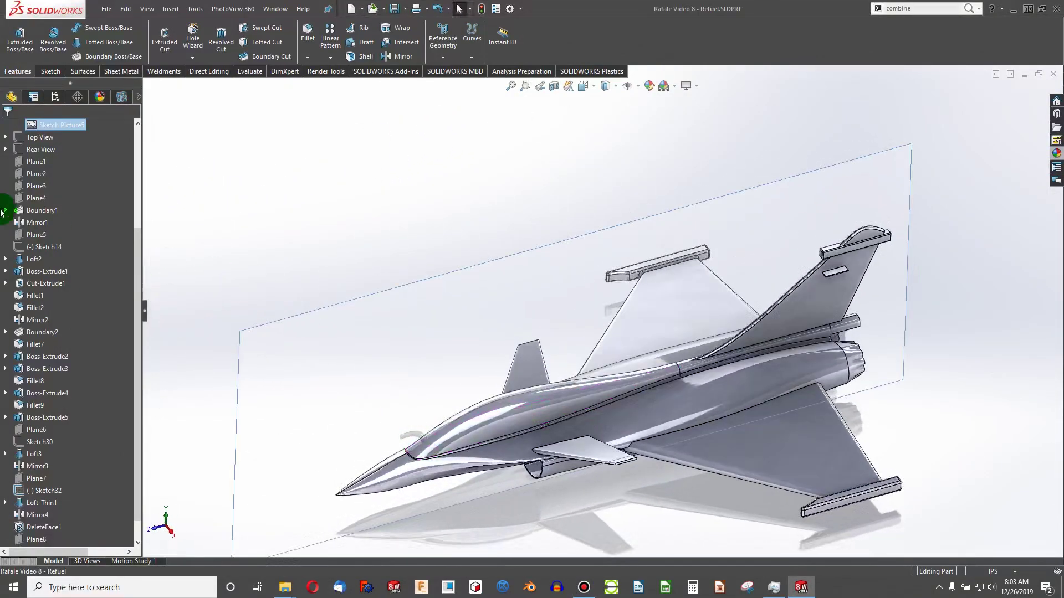
pyautogui.scroll(5, 95, 250)
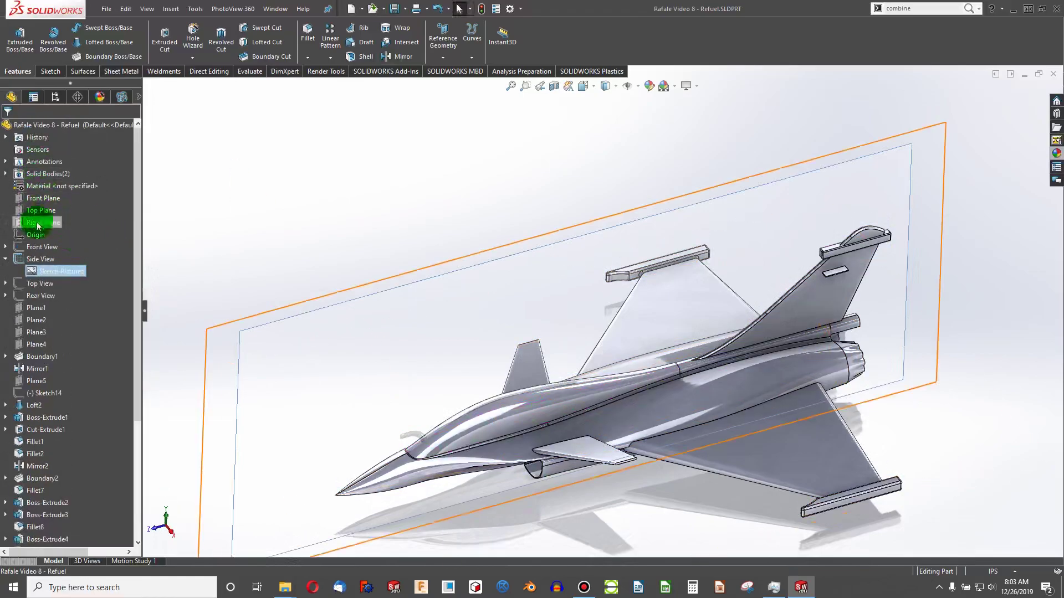
pyautogui.click(40, 250)
pyautogui.click(50, 230)
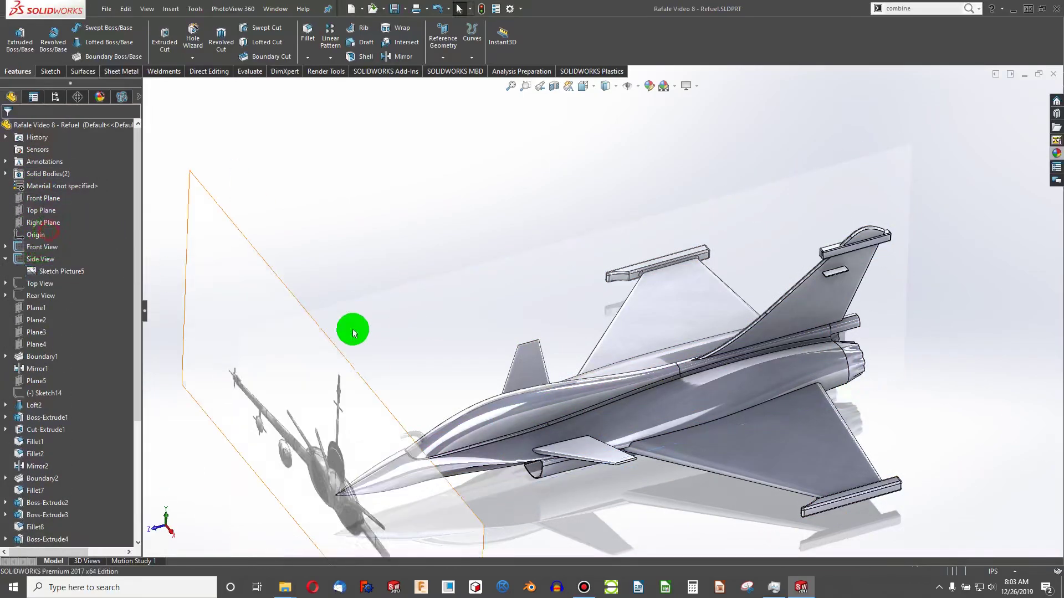
pyautogui.moveTo(408, 346)
pyautogui.mouseDown(button='middle')
pyautogui.moveTo(441, 361)
pyautogui.moveTo(418, 331)
pyautogui.moveTo(409, 273)
pyautogui.moveTo(504, 277)
pyautogui.moveTo(491, 299)
pyautogui.moveTo(530, 427)
pyautogui.moveTo(551, 425)
pyautogui.moveTo(515, 434)
pyautogui.moveTo(507, 410)
pyautogui.mouseUp(button='middle')
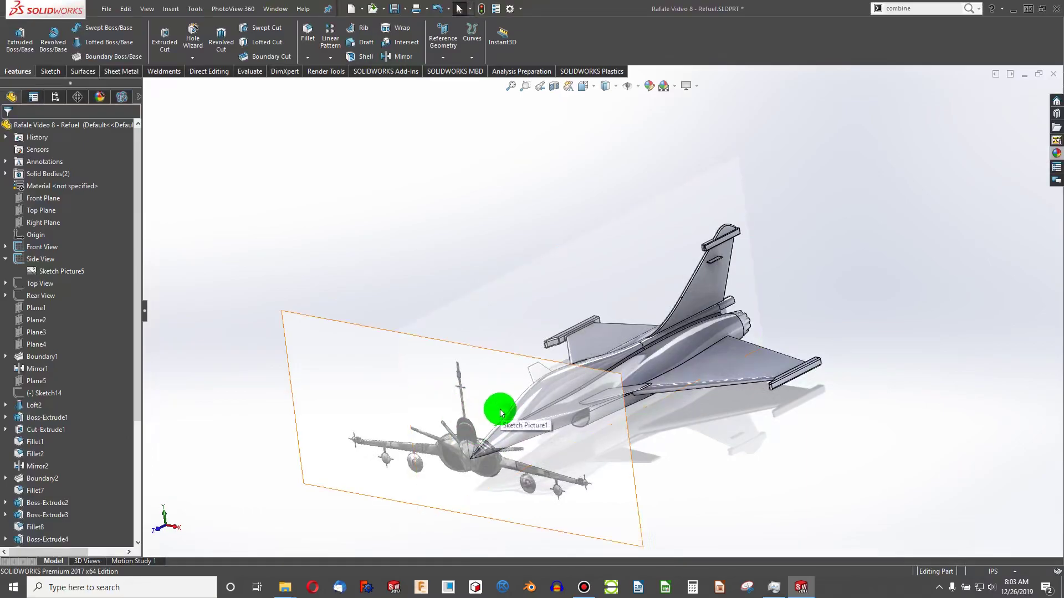
pyautogui.hotkey('ctrl', '1')
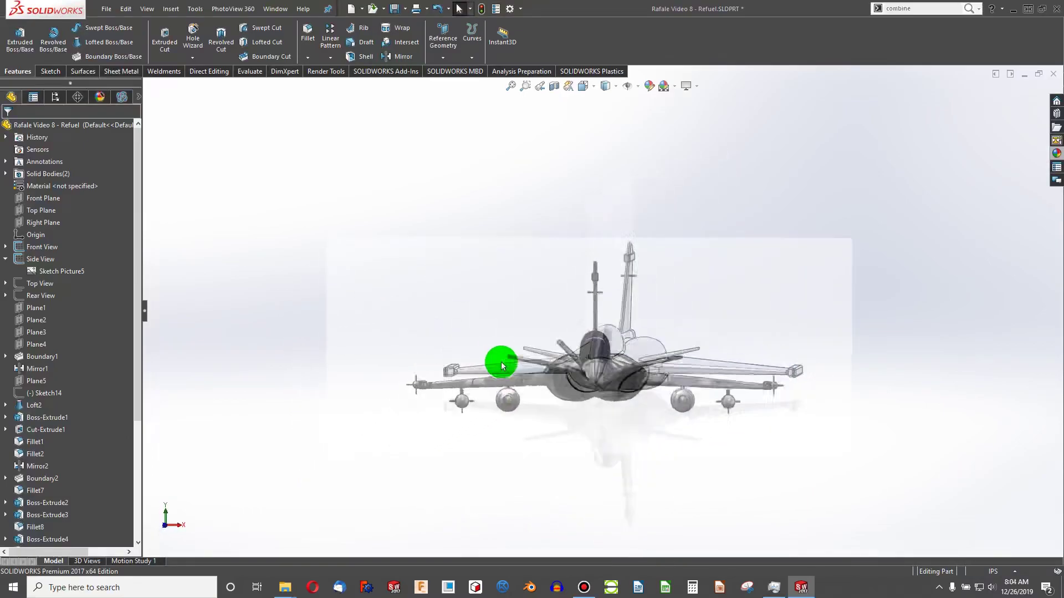
pyautogui.keyDown('shift'); pyautogui.moveTo(511, 365); pyautogui.dragTo(563, 292, button='middle'); pyautogui.keyUp('shift')
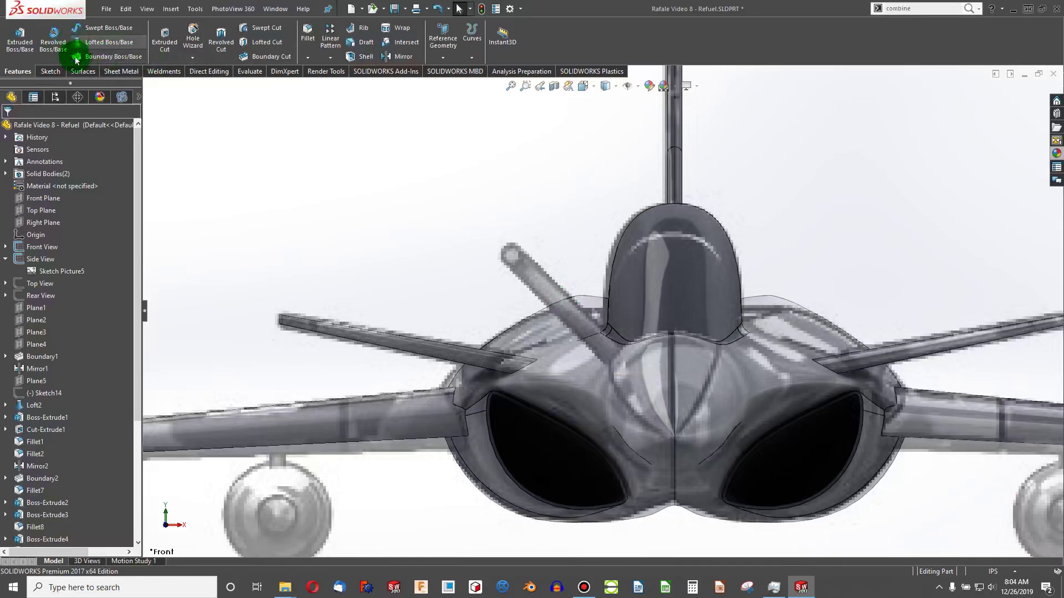
# Step: Start a 3D sketch and draw a line from the nose centreline up to the refuelling probe's tip in the front picture
pyautogui.click(46, 71)
pyautogui.click(68, 27)
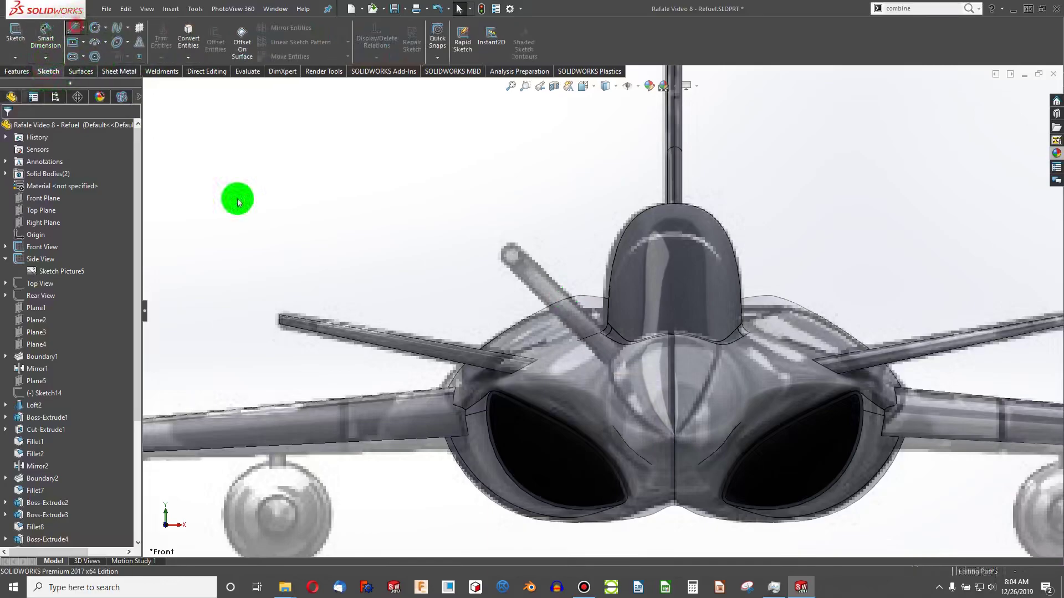
pyautogui.click(15, 59)
pyautogui.click(25, 82)
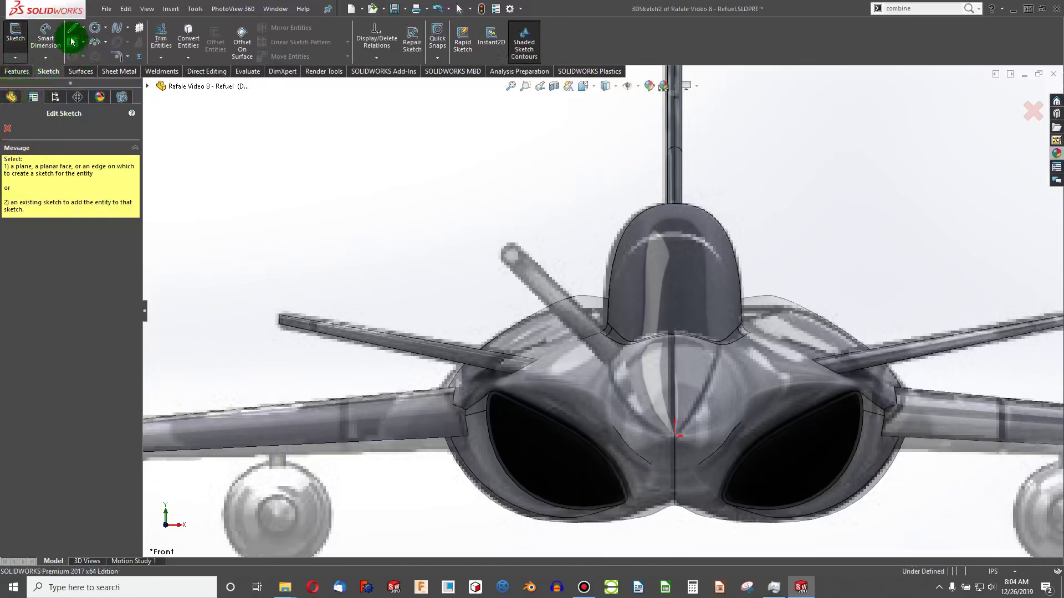
pyautogui.click(617, 397)
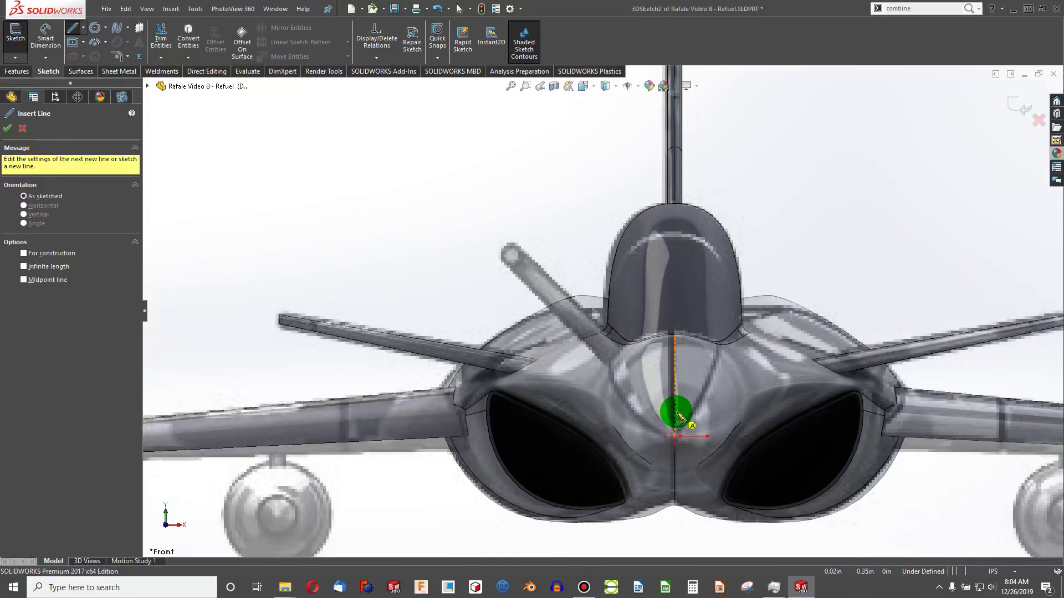
pyautogui.moveTo(677, 414)
pyautogui.mouseDown()
pyautogui.moveTo(589, 313)
pyautogui.moveTo(520, 271)
pyautogui.mouseUp()
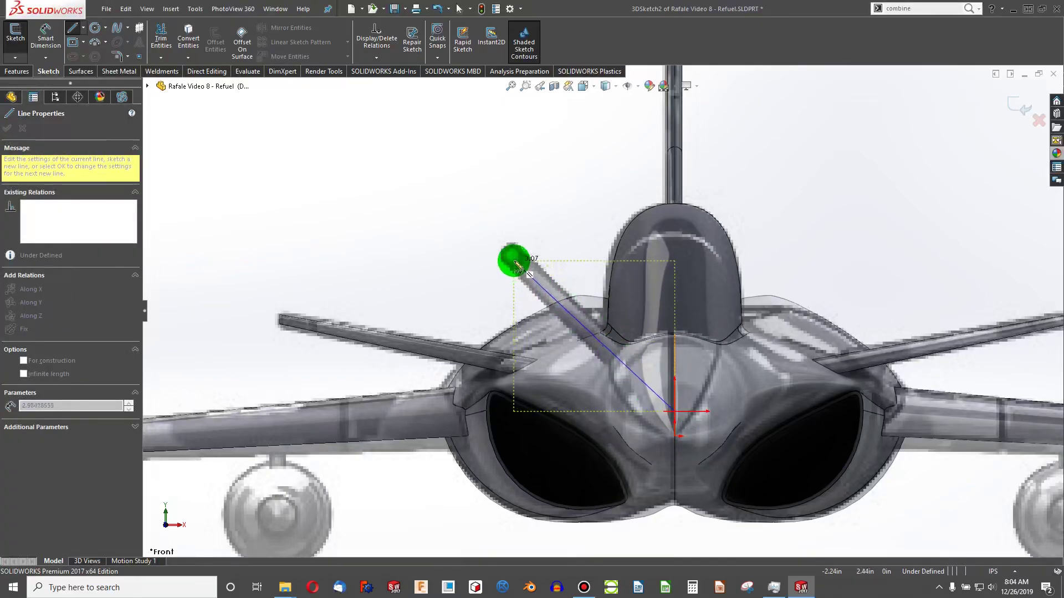
# Step: Fine-tune both line endpoints in the front view so the line follows the middle of the pictured probe
pyautogui.scroll(-6, 515, 258)
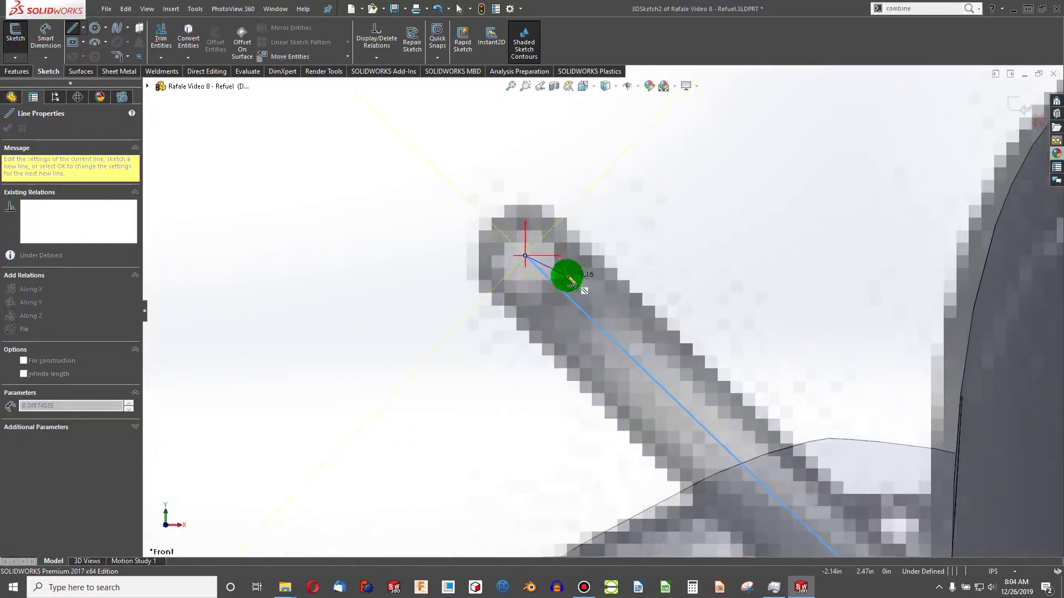
pyautogui.moveTo(525, 257)
pyautogui.mouseDown()
pyautogui.moveTo(541, 278)
pyautogui.moveTo(528, 266)
pyautogui.mouseUp()
pyautogui.scroll(5, 528, 266)
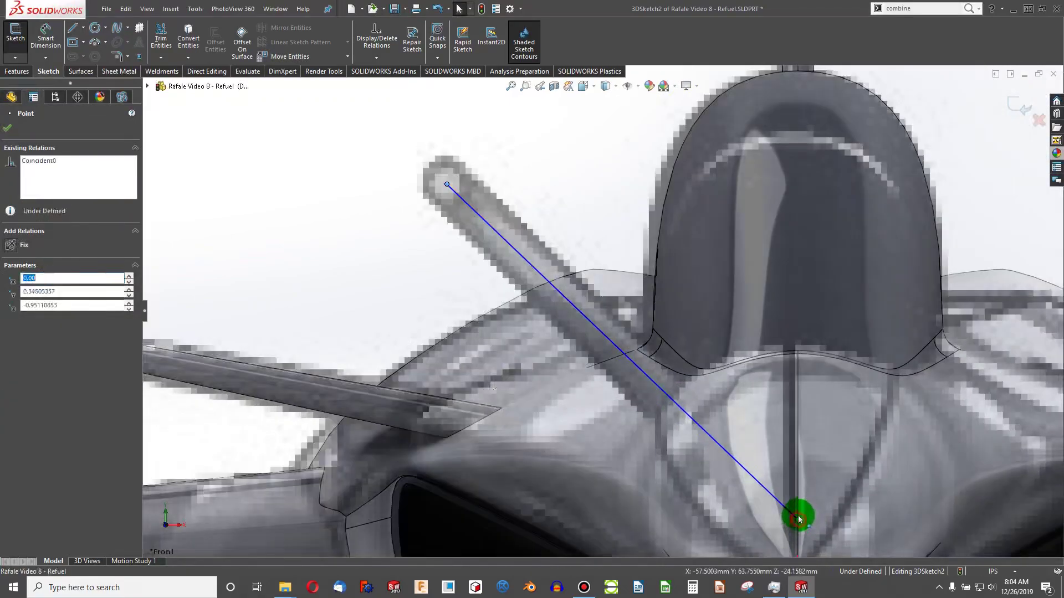
pyautogui.moveTo(798, 519)
pyautogui.mouseDown()
pyautogui.moveTo(802, 504)
pyautogui.moveTo(799, 514)
pyautogui.mouseUp()
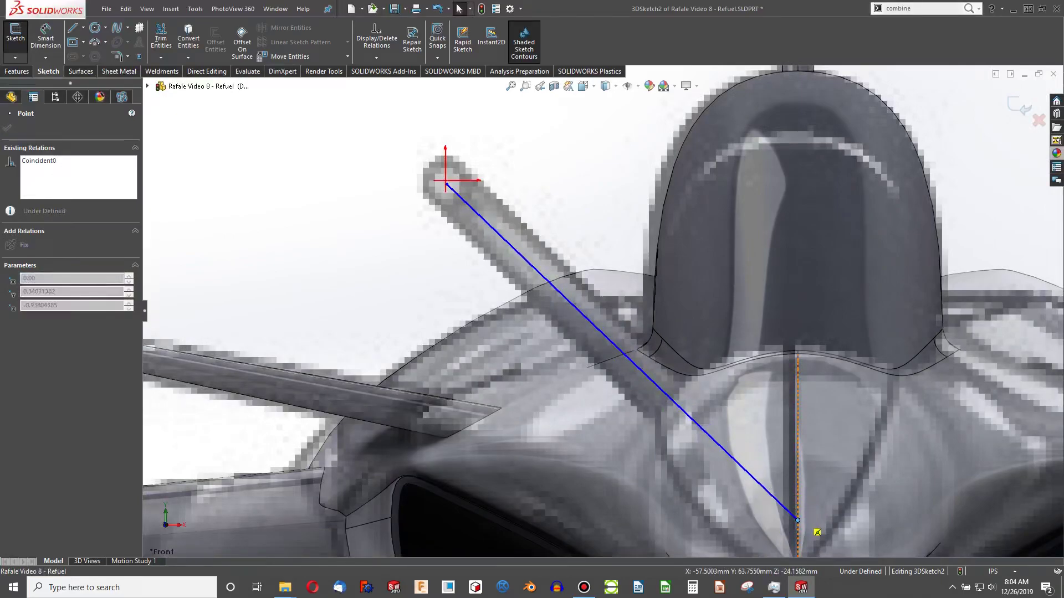
pyautogui.click(447, 391)
pyautogui.click(297, 323)
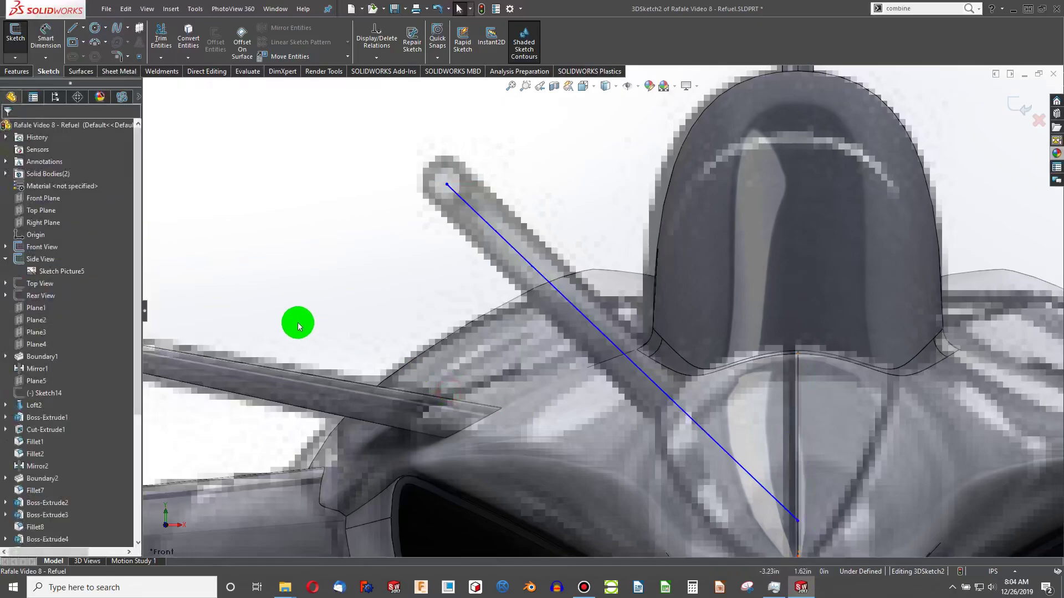
# Step: In the right view, move the upper endpoint onto the probe's bend and the lower endpoint back inside the nose
pyautogui.hotkey('ctrl', '4')
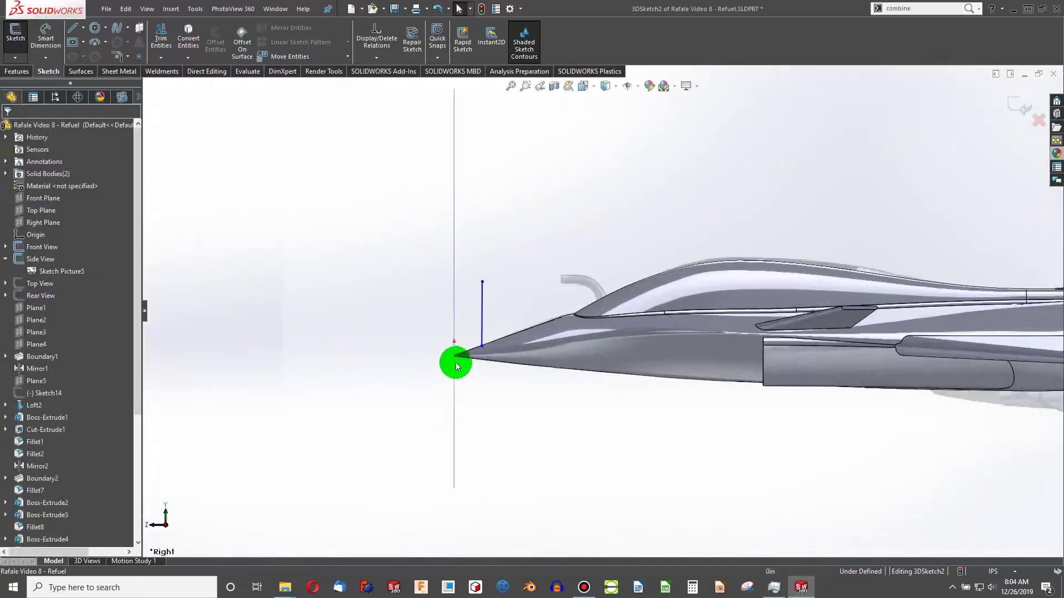
pyautogui.scroll(-3, 456, 367)
pyautogui.moveTo(501, 339)
pyautogui.mouseDown()
pyautogui.moveTo(667, 337)
pyautogui.moveTo(600, 352)
pyautogui.moveTo(711, 345)
pyautogui.moveTo(574, 349)
pyautogui.moveTo(563, 305)
pyautogui.moveTo(563, 314)
pyautogui.moveTo(772, 346)
pyautogui.moveTo(556, 282)
pyautogui.moveTo(497, 228)
pyautogui.moveTo(623, 237)
pyautogui.moveTo(693, 227)
pyautogui.mouseUp()
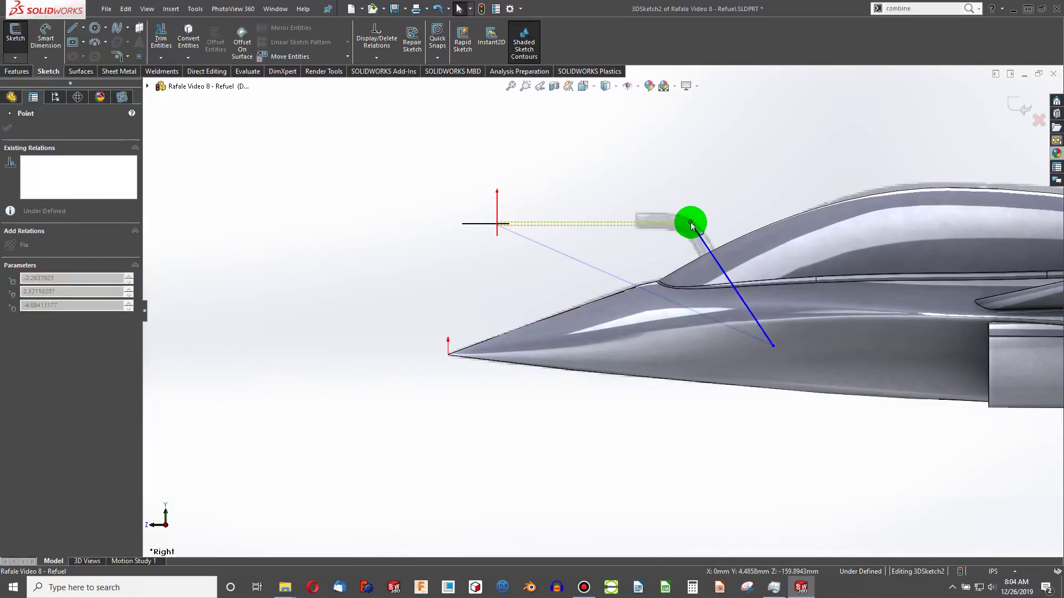
pyautogui.moveTo(691, 225); pyautogui.dragTo(693, 224)
pyautogui.scroll(-5, 715, 272)
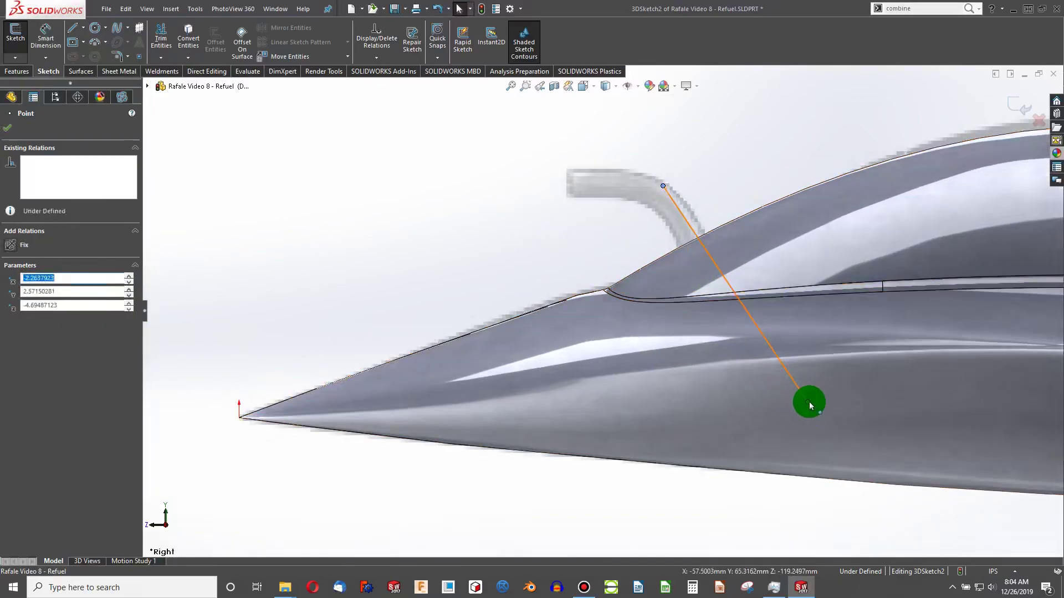
pyautogui.moveTo(809, 405); pyautogui.dragTo(779, 402)
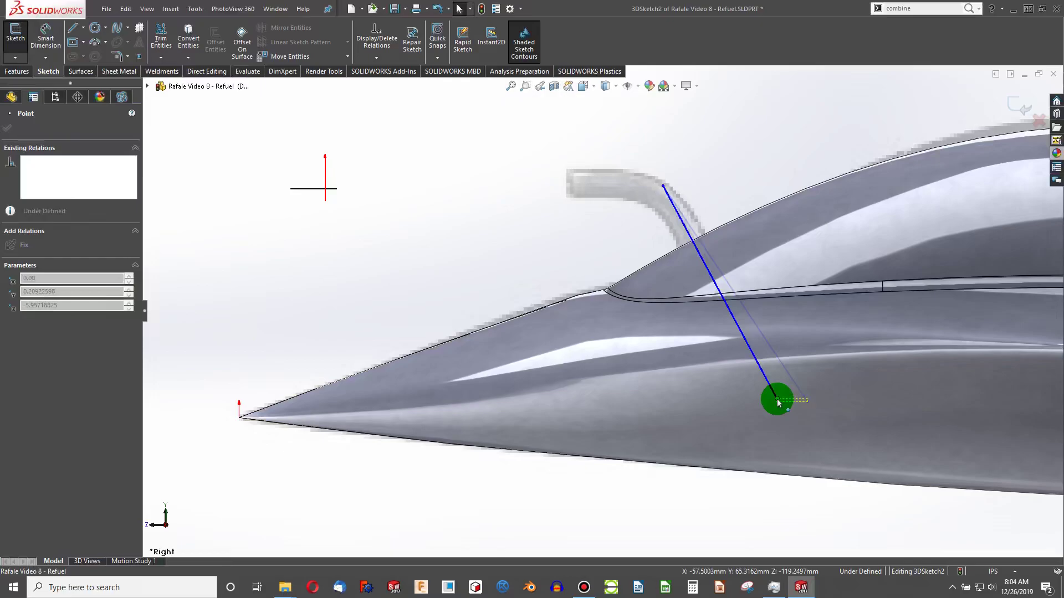
pyautogui.moveTo(779, 403); pyautogui.dragTo(778, 400)
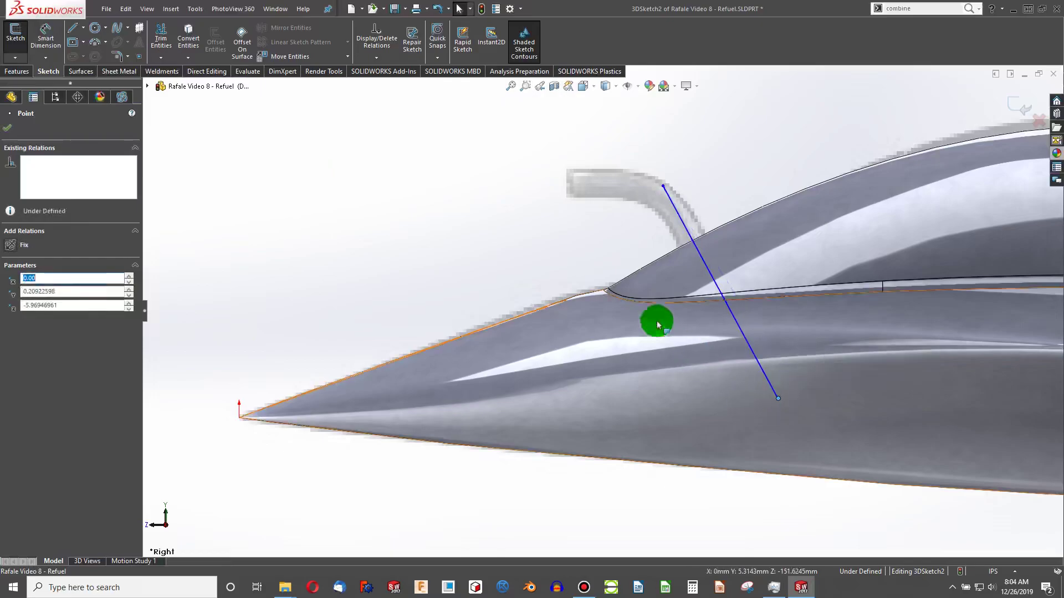
# Step: Draw a horizontal line from the upper endpoint forward to the probe's front end in the side picture
pyautogui.click(70, 26)
pyautogui.click(562, 172)
pyautogui.moveTo(664, 188); pyautogui.dragTo(570, 179)
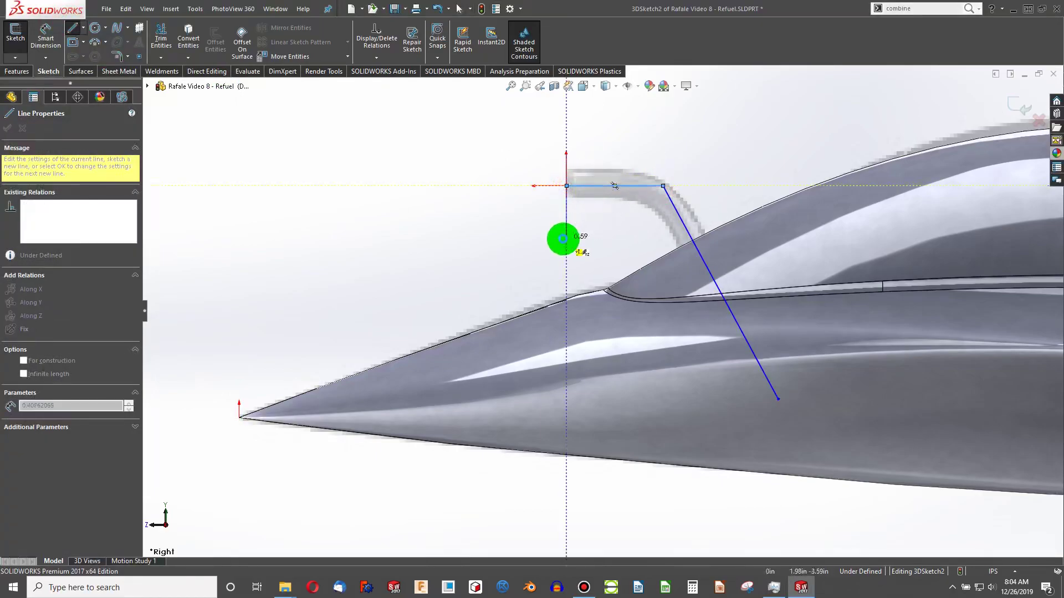
pyautogui.press('Escape')
# Step: Examine how the sketched probe path lines up with the reference pictures from the side and the front
pyautogui.scroll(-3, 576, 200)
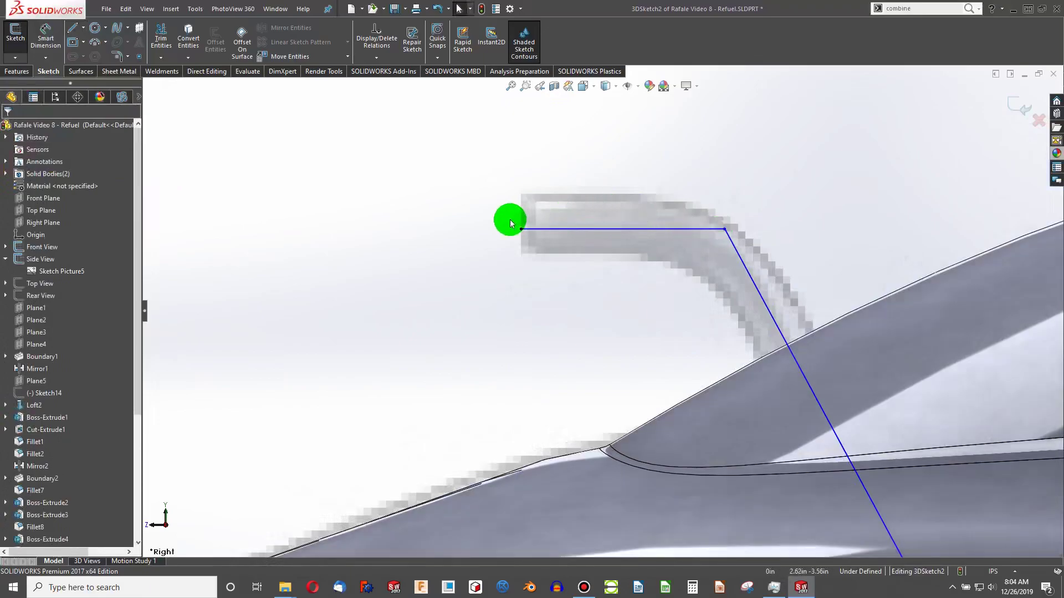
pyautogui.scroll(2, 516, 272)
pyautogui.scroll(2, 510, 277)
pyautogui.moveTo(499, 275); pyautogui.dragTo(560, 337, button='middle')
pyautogui.hotkey('ctrl', '1')
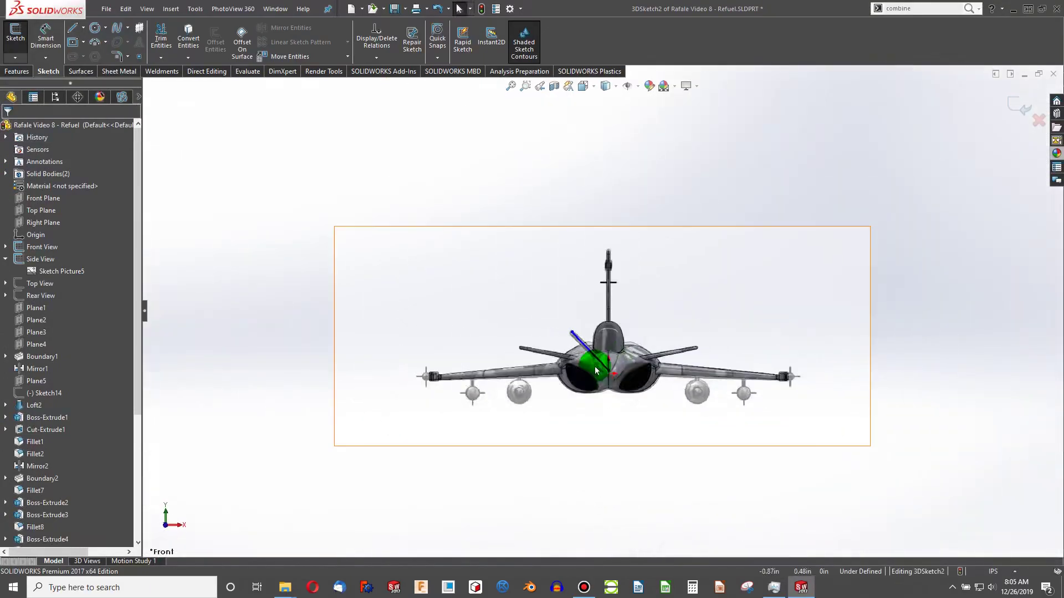
pyautogui.scroll(-8, 554, 305)
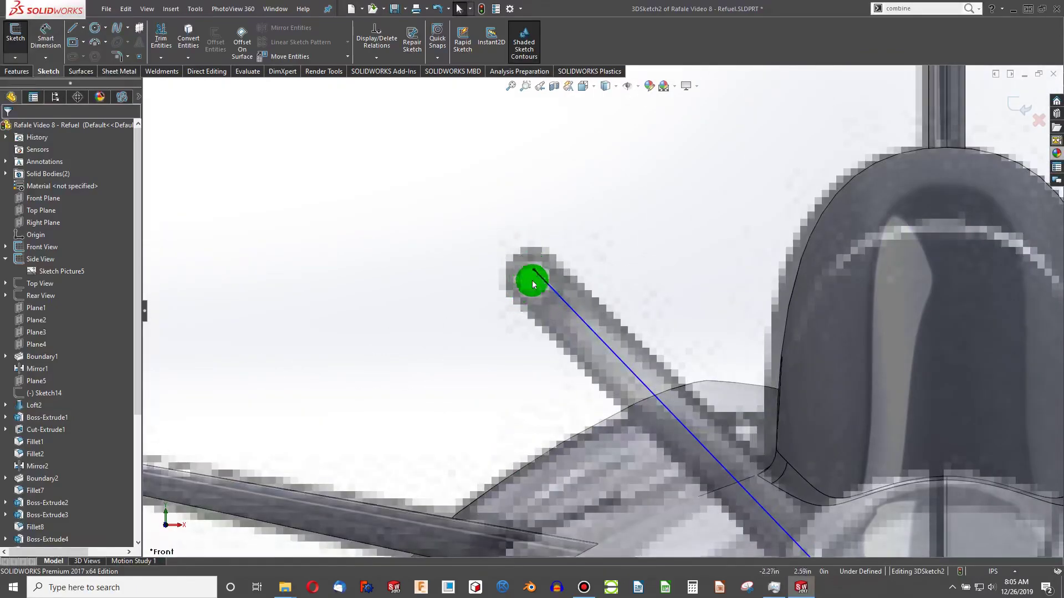
pyautogui.hotkey('ctrl', '2')
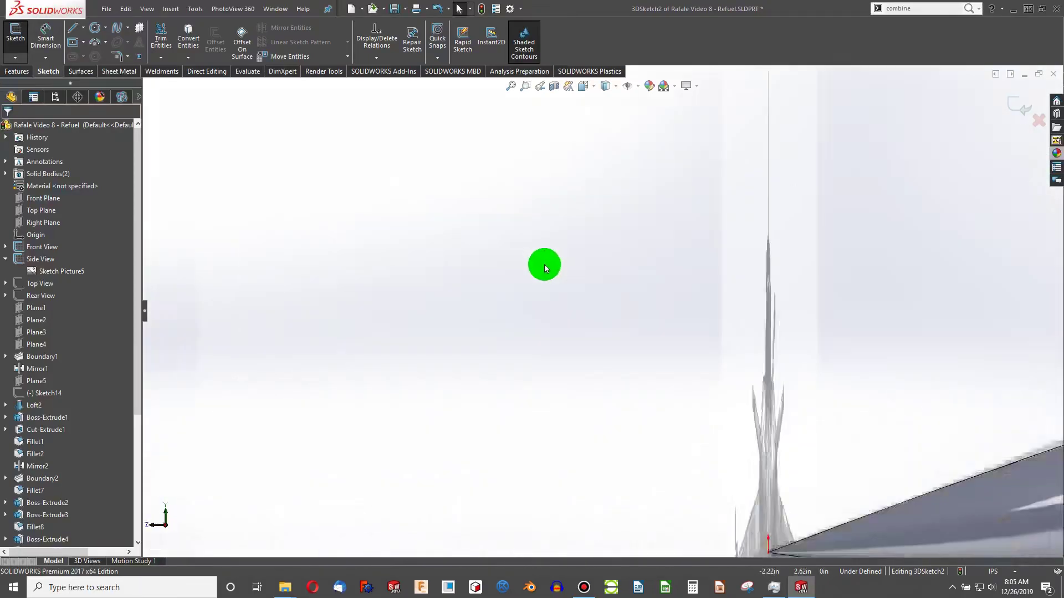
# Step: Round the corner between the two probe path lines with a 0.80 in sketch fillet and exit the 3D sketch
pyautogui.hotkey('ctrl', '4')
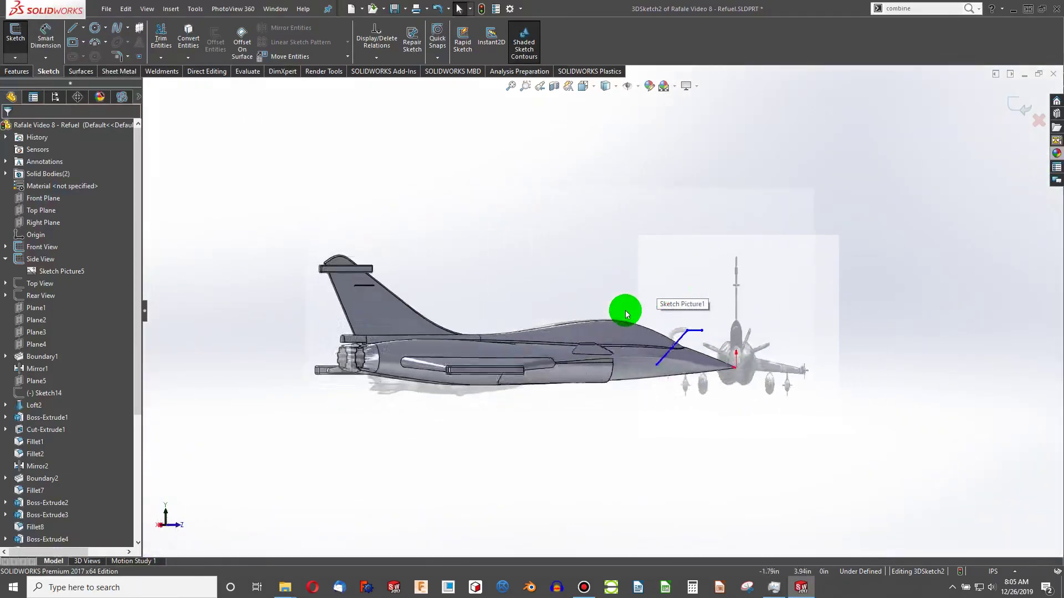
pyautogui.scroll(-5, 487, 327)
pyautogui.scroll(-5, 610, 285)
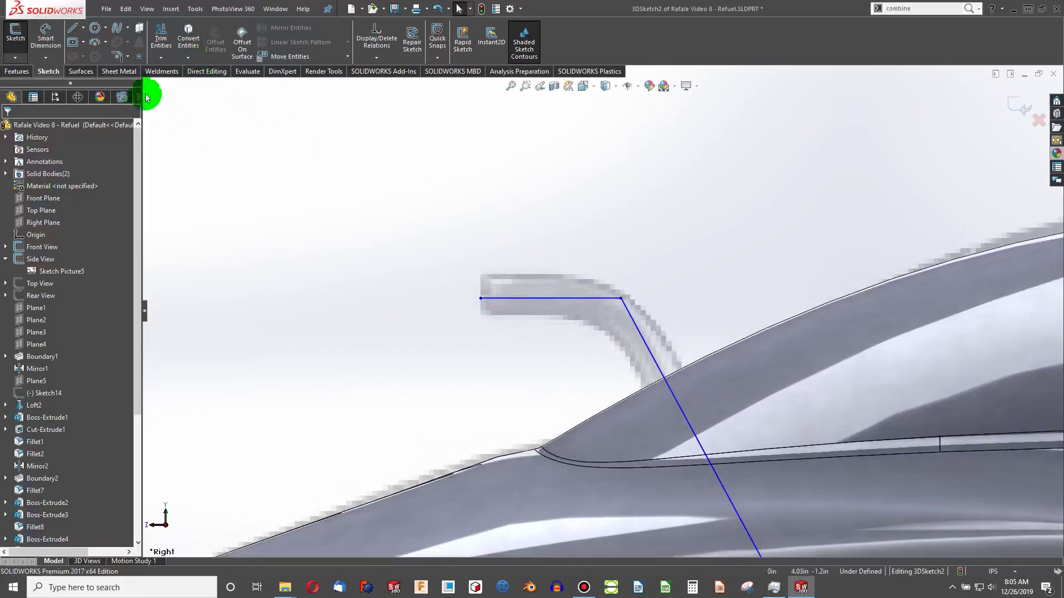
pyautogui.click(624, 299)
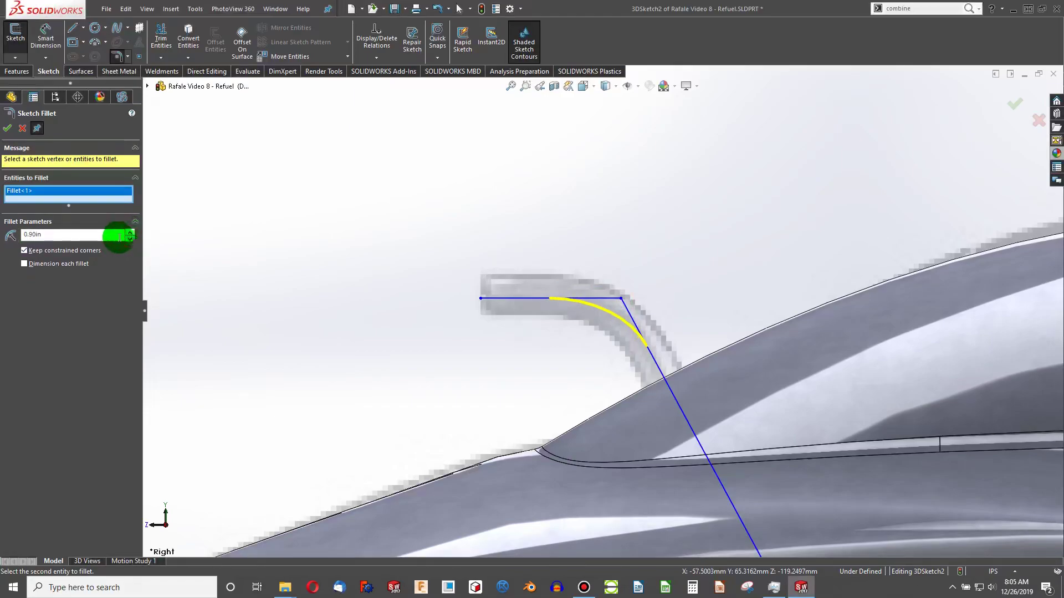
pyautogui.click(7, 128)
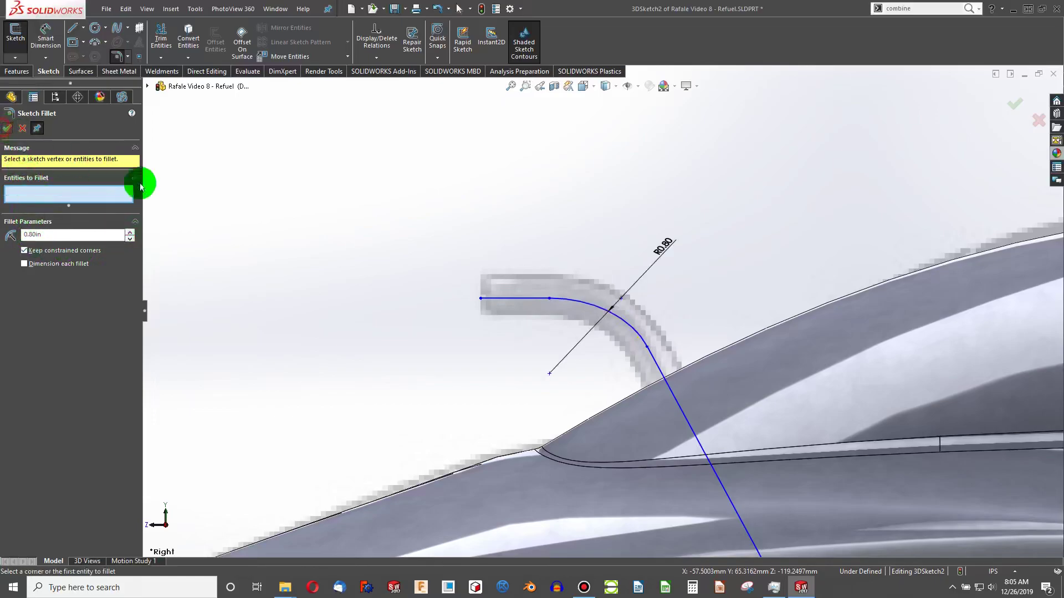
pyautogui.scroll(5, 478, 340)
pyautogui.click(28, 128)
pyautogui.click(482, 10)
pyautogui.moveTo(597, 293); pyautogui.dragTo(673, 414, button='middle')
pyautogui.click(106, 7)
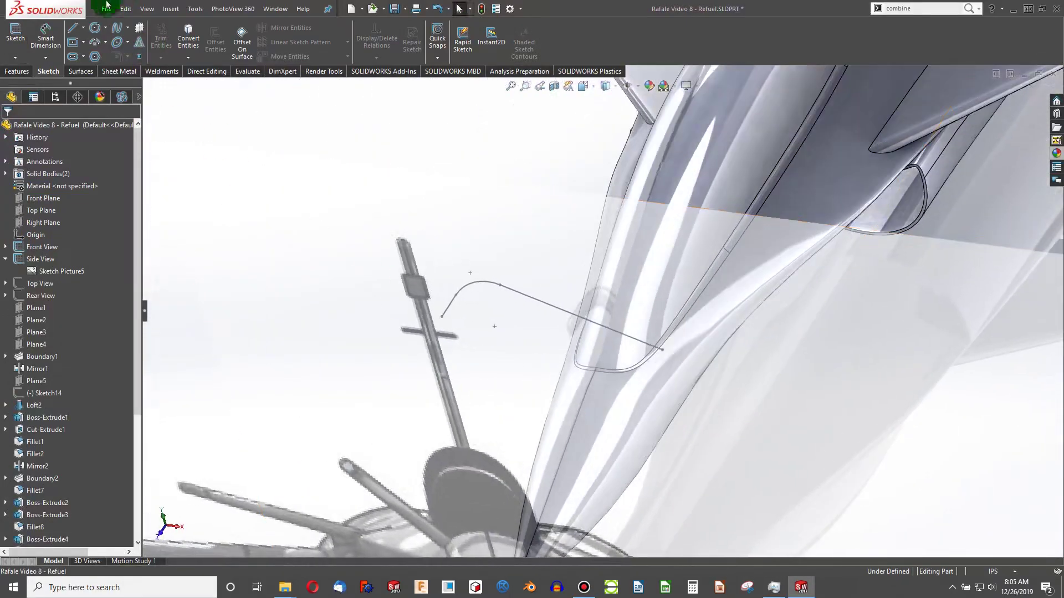
pyautogui.click(95, 28)
pyautogui.click(431, 270)
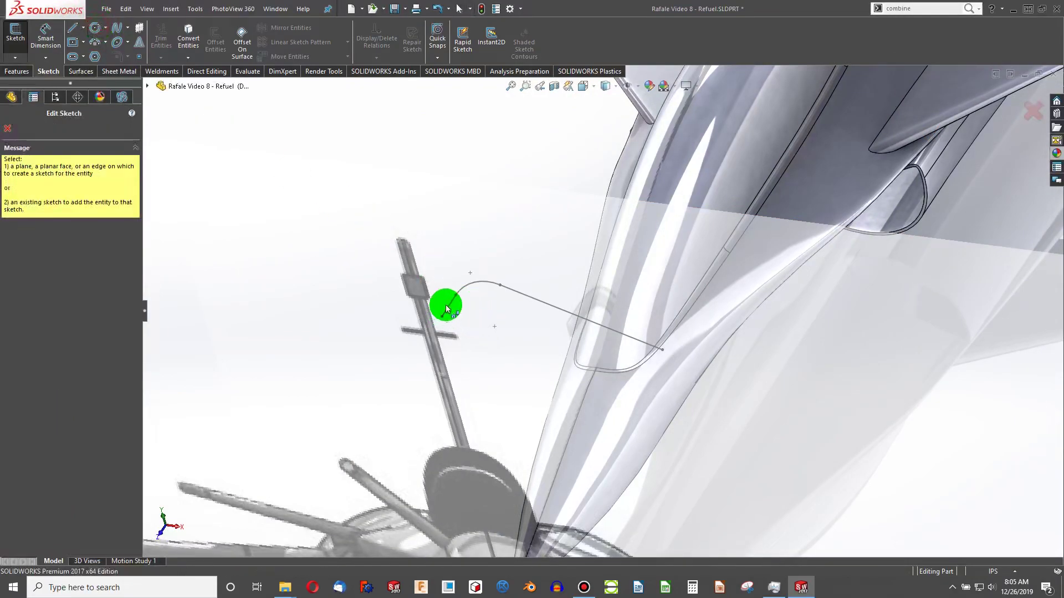
pyautogui.hotkey('ctrl', '1')
pyautogui.scroll(-6, 541, 333)
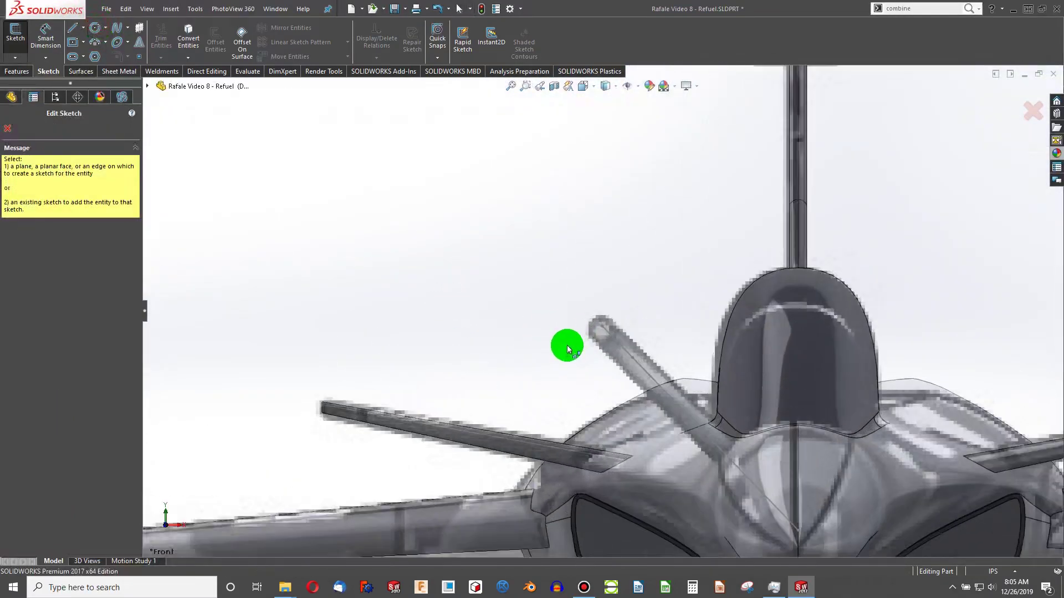
pyautogui.scroll(5, 568, 348)
pyautogui.moveTo(568, 348)
pyautogui.mouseDown(button='middle')
pyautogui.moveTo(589, 338)
pyautogui.moveTo(584, 358)
pyautogui.mouseUp(button='middle')
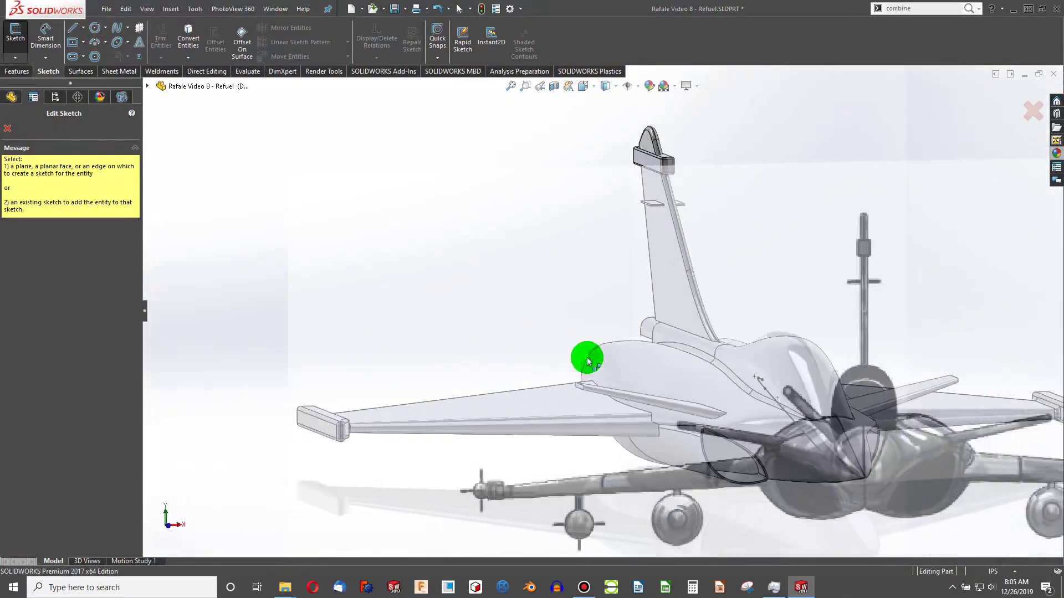
pyautogui.click(13, 128)
# Step: Hide the Front View reference picture
pyautogui.scroll(1, 525, 297)
pyautogui.scroll(-8, 715, 356)
pyautogui.moveTo(695, 363); pyautogui.dragTo(646, 326, button='middle')
pyautogui.click(206, 43)
pyautogui.scroll(-5, 427, 236)
pyautogui.click(49, 248)
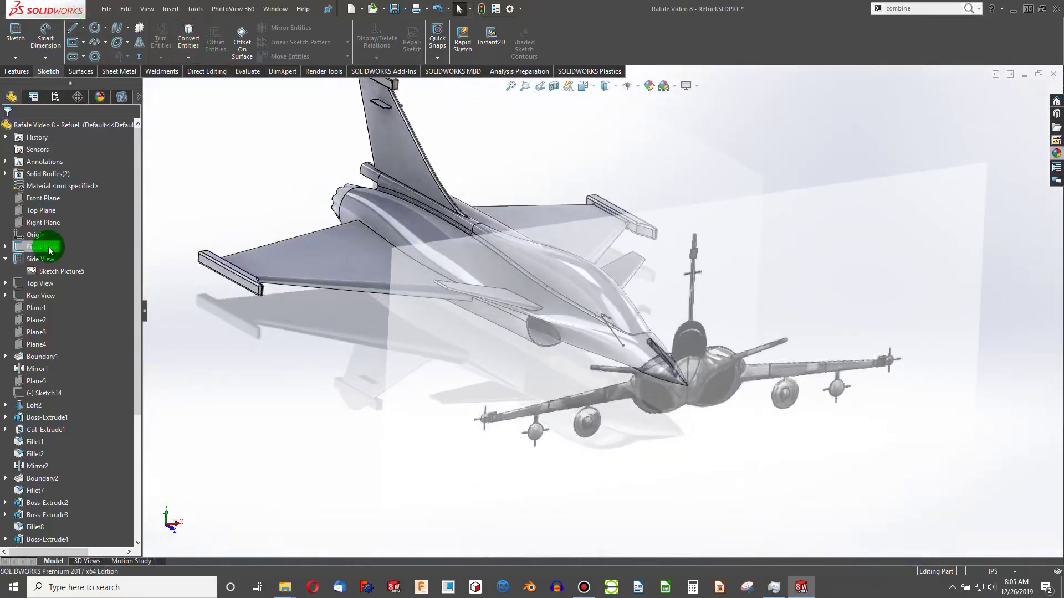
pyautogui.click(46, 247)
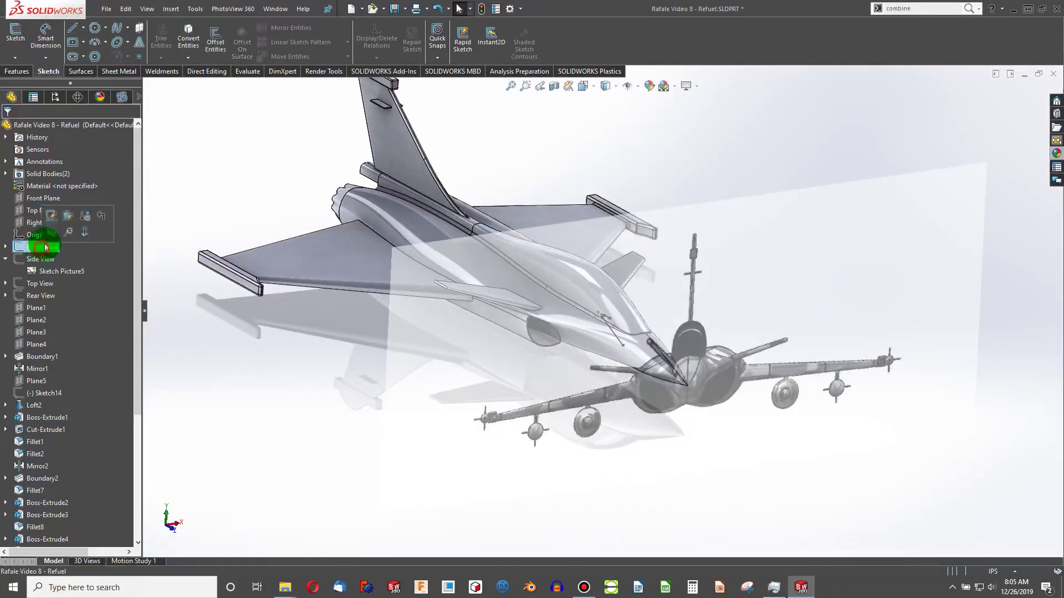
pyautogui.click(55, 235)
pyautogui.scroll(3, 612, 290)
pyautogui.scroll(-10, 483, 225)
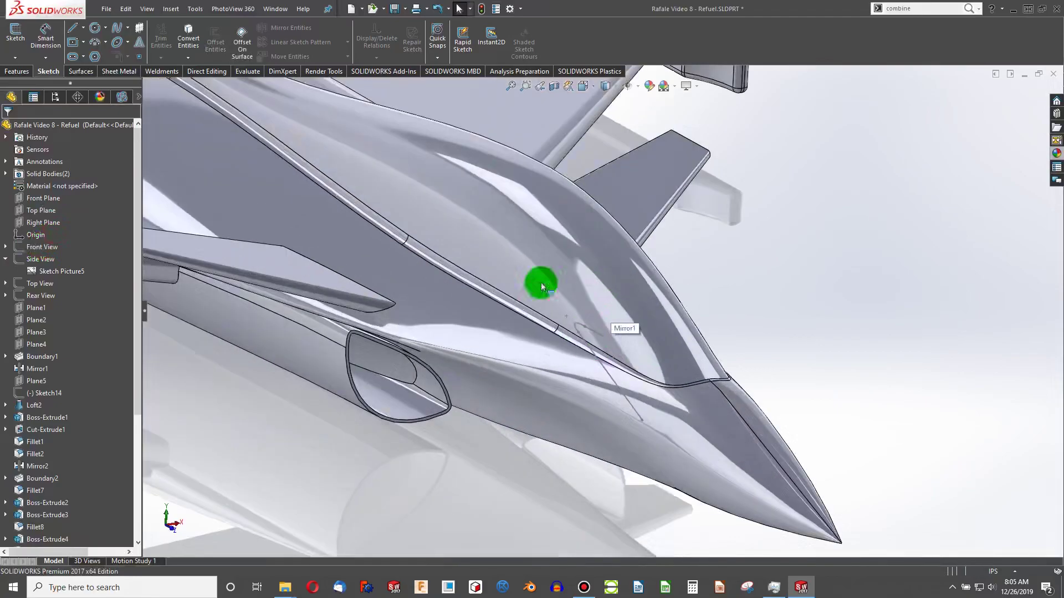
# Step: Create a reference plane perpendicular to the probe path's short forward line, passing through the path's front endpoint
pyautogui.click(16, 71)
pyautogui.click(442, 55)
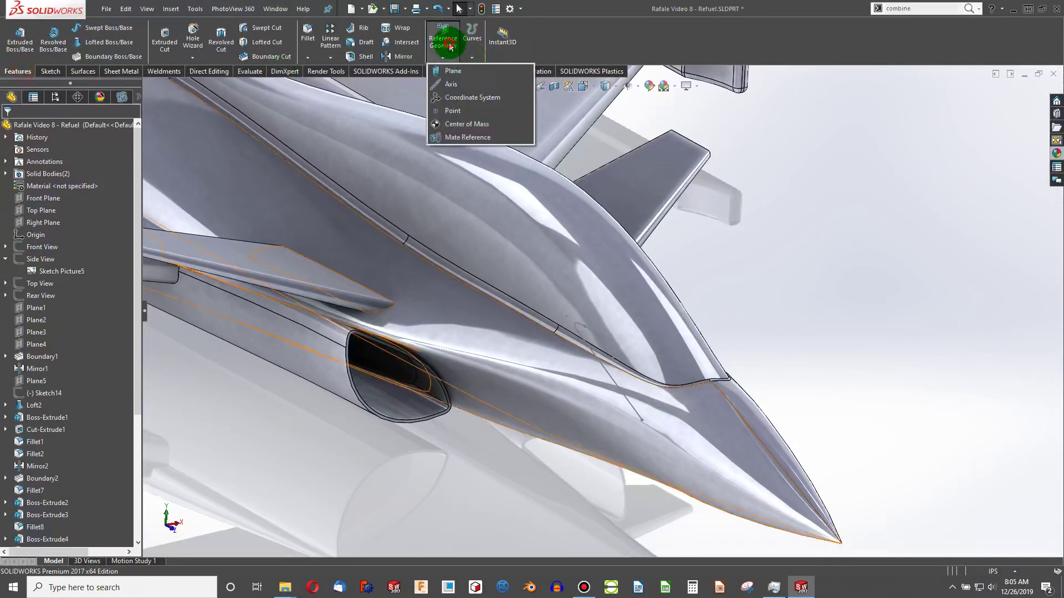
pyautogui.click(453, 72)
pyautogui.scroll(-3, 606, 336)
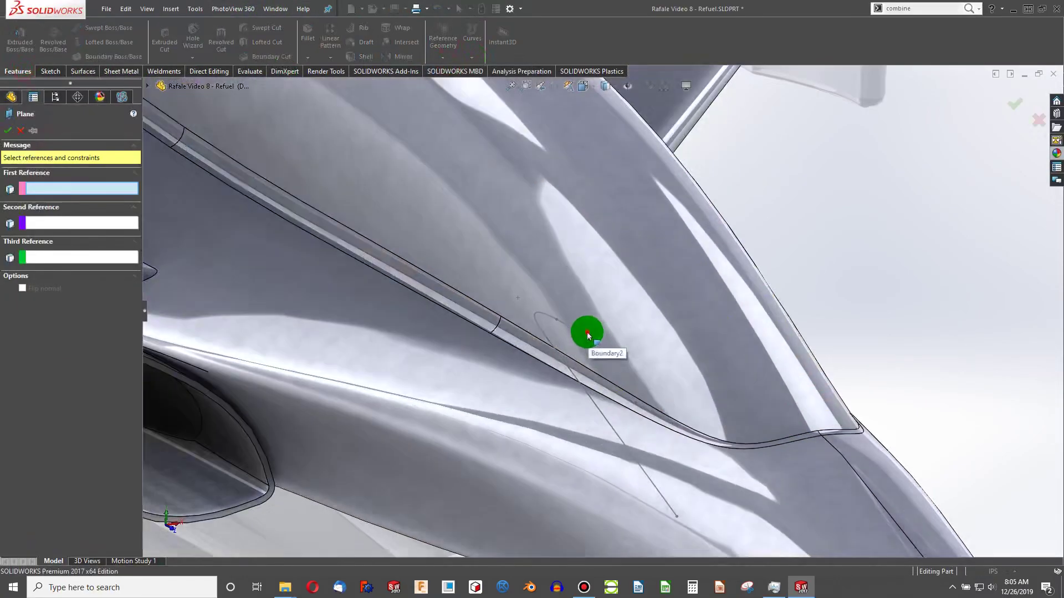
pyautogui.click(603, 343)
pyautogui.click(594, 339)
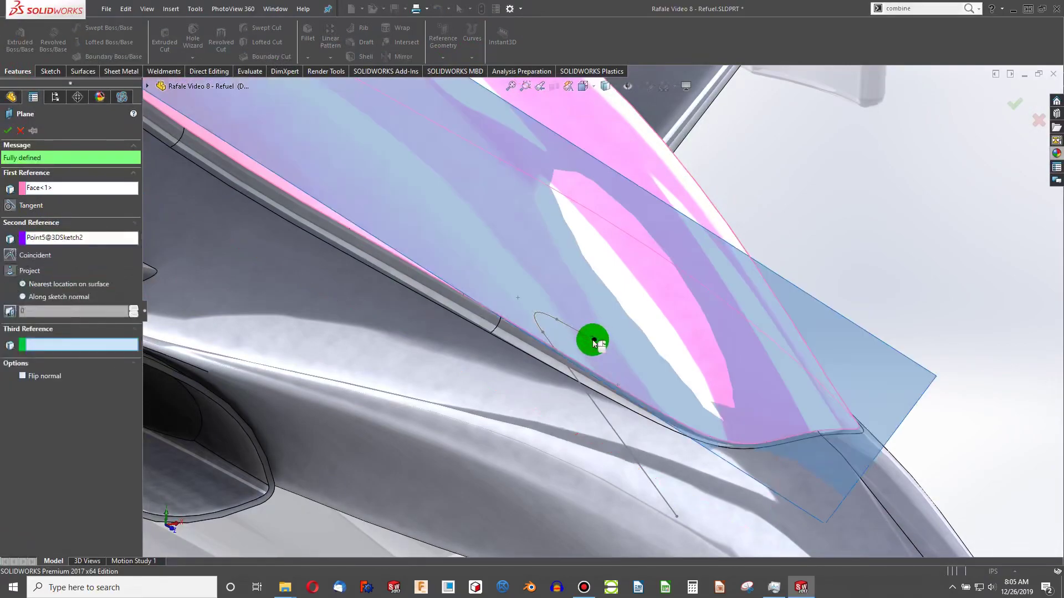
pyautogui.click(121, 210)
pyautogui.click(86, 189)
pyautogui.press('Delete')
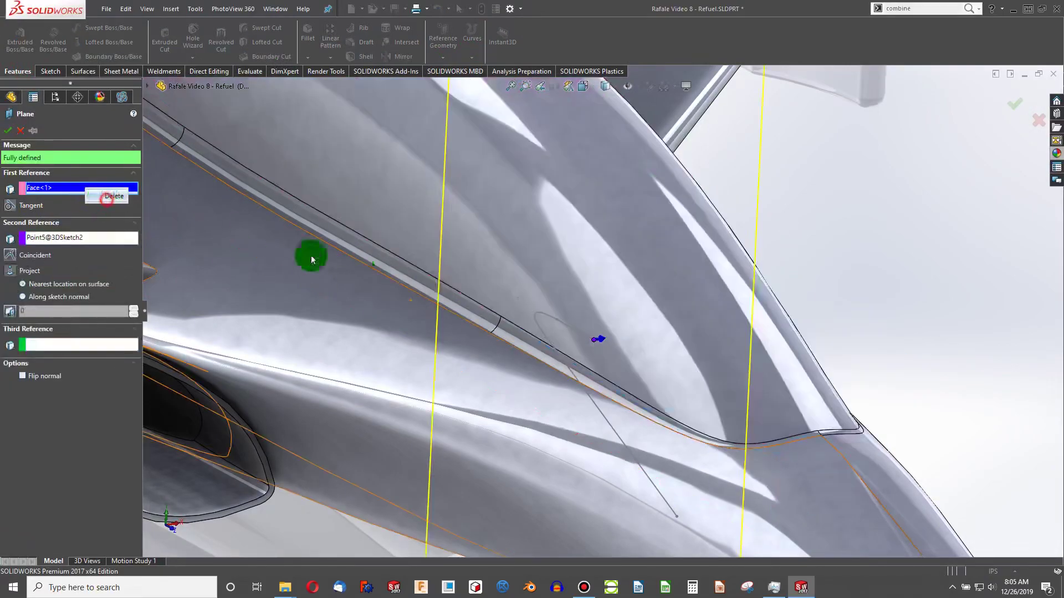
pyautogui.click(573, 327)
pyautogui.click(95, 189)
pyautogui.press('Delete')
pyautogui.click(492, 295)
pyautogui.click(563, 321)
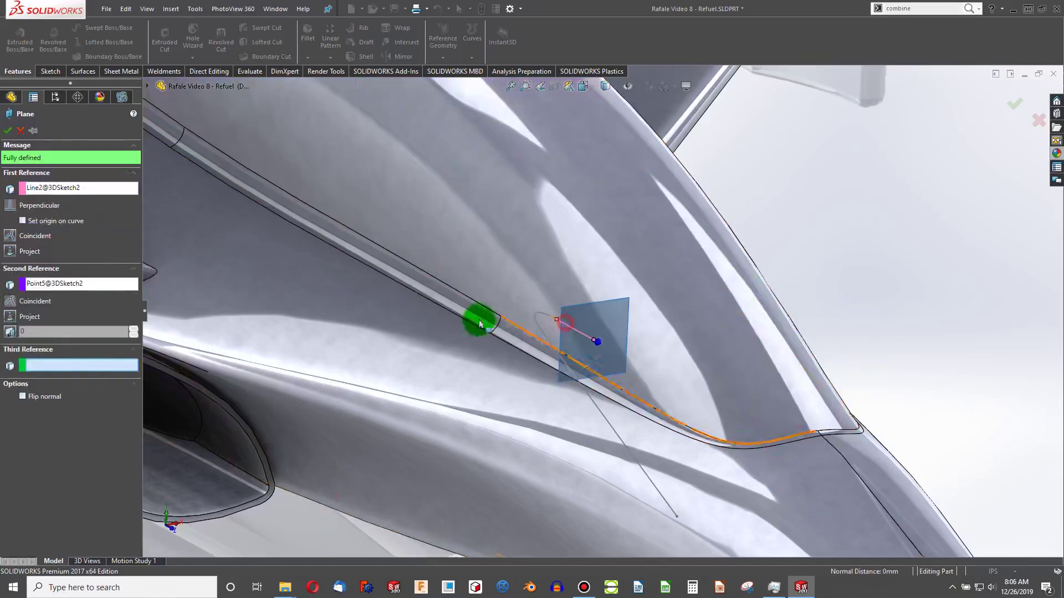
pyautogui.click(9, 131)
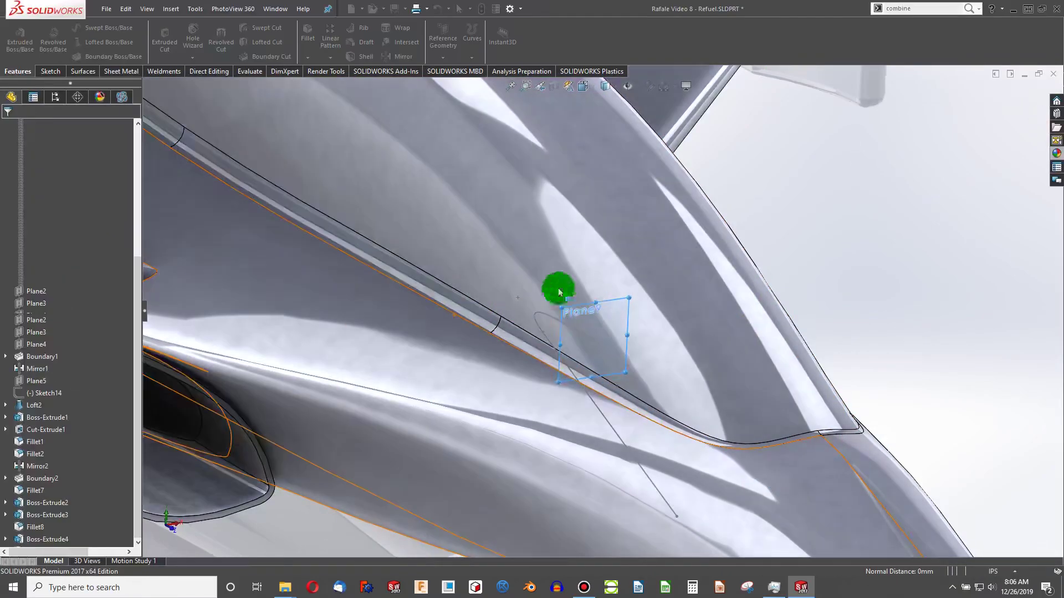
# Step: Sketch a circle about 0.29 in in diameter on the new plane, centred on the path's front endpoint
pyautogui.click(50, 71)
pyautogui.click(16, 32)
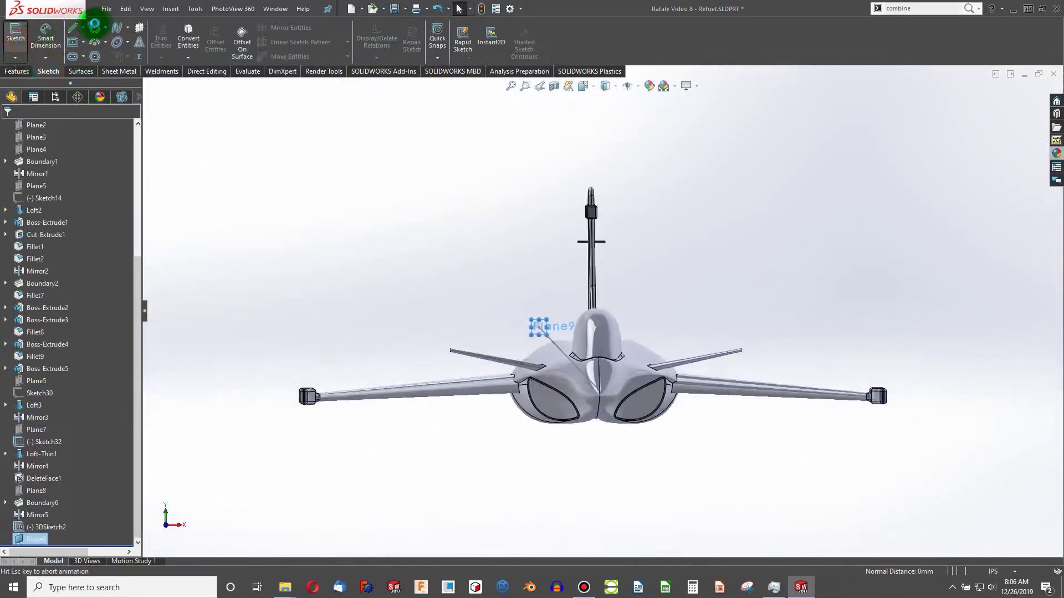
pyautogui.click(95, 27)
pyautogui.scroll(5, 508, 302)
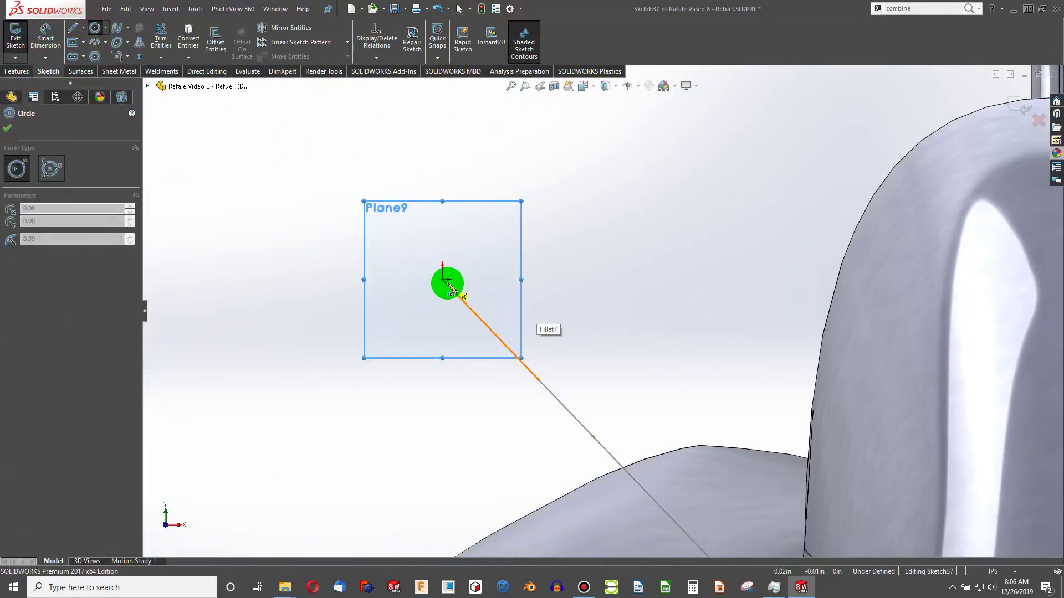
pyautogui.click(442, 279)
pyautogui.click(483, 284)
pyautogui.press('Escape')
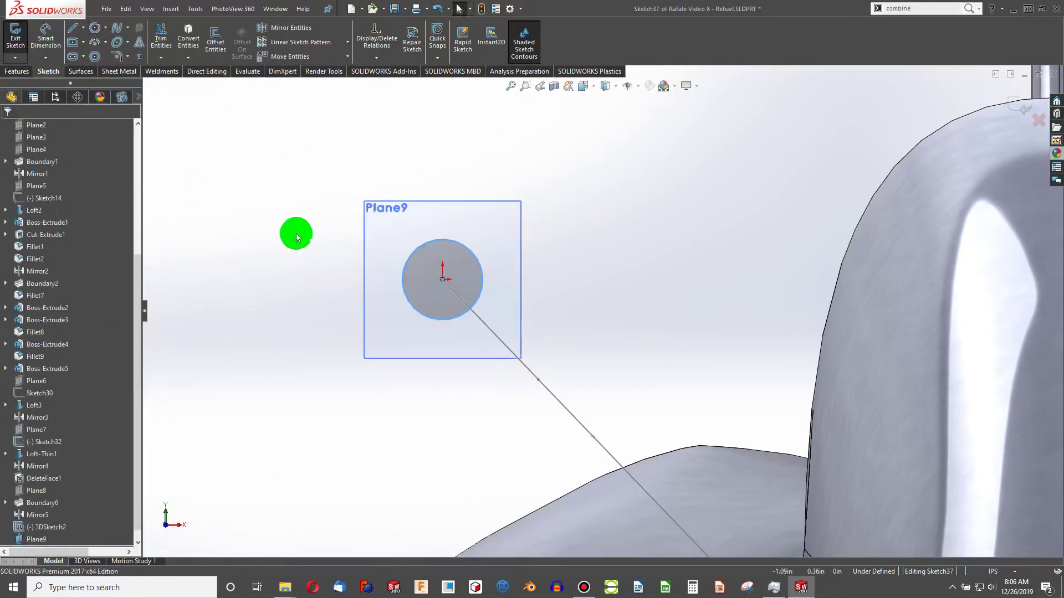
# Step: Dimension the front circle's diameter to 0.175 in and exit the sketch
pyautogui.click(42, 32)
pyautogui.click(463, 237)
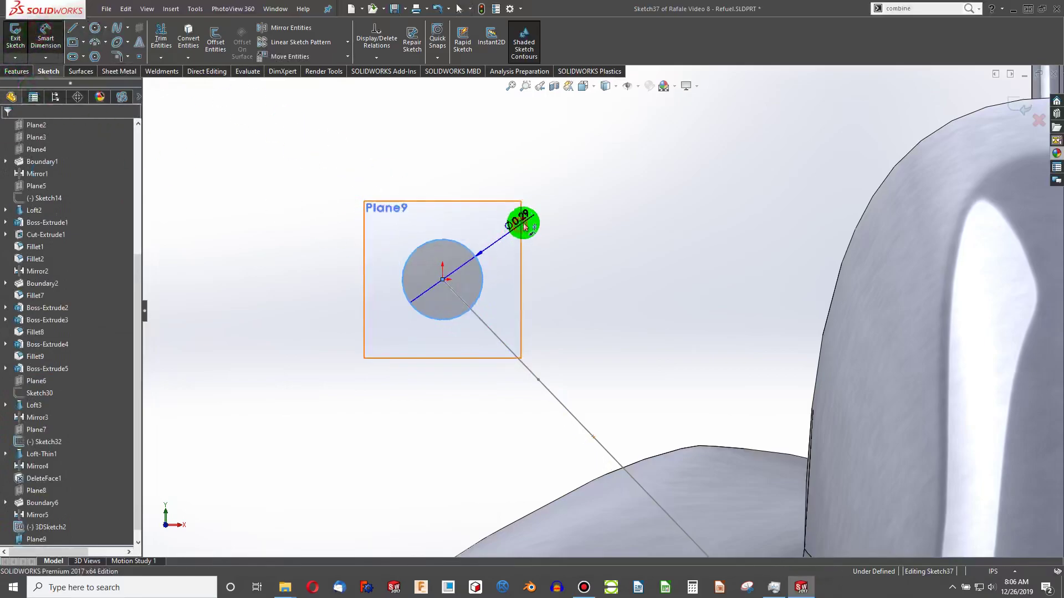
pyautogui.click(518, 224)
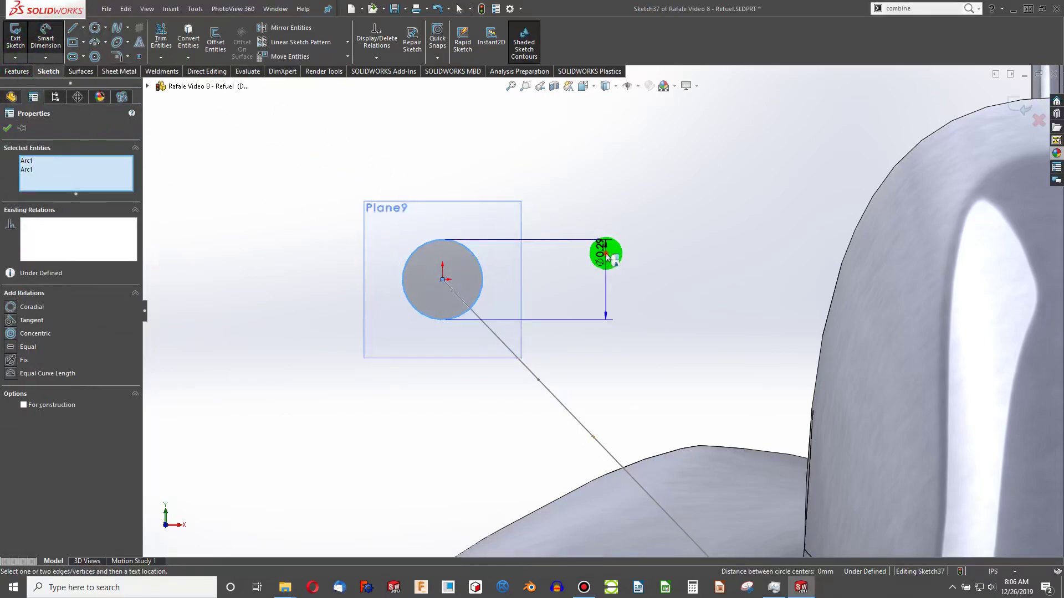
pyautogui.click(604, 256)
pyautogui.write('.175')
pyautogui.press('Return')
pyautogui.scroll(6, 576, 244)
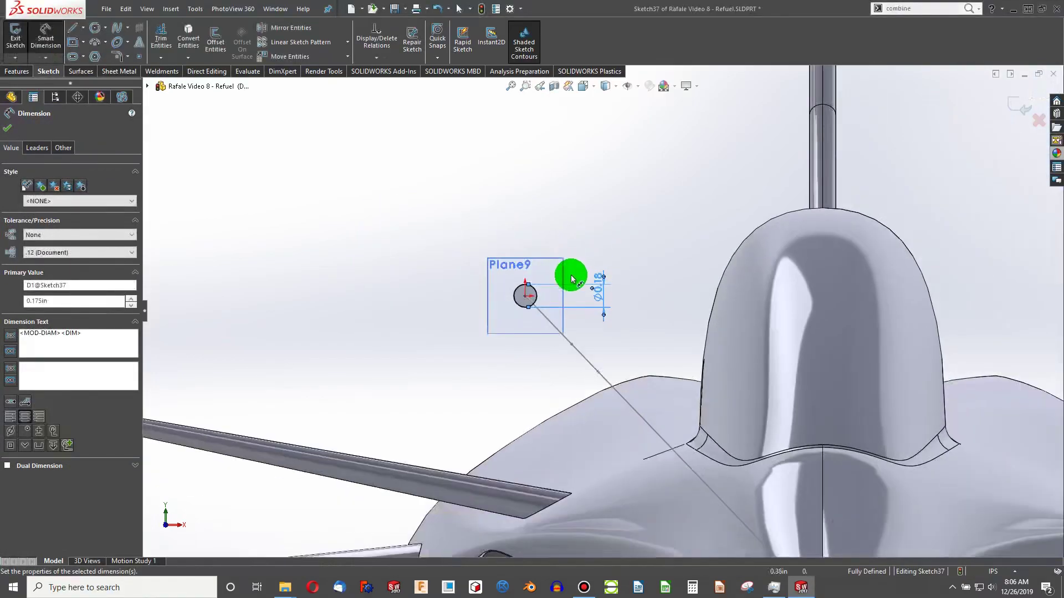
pyautogui.click(15, 53)
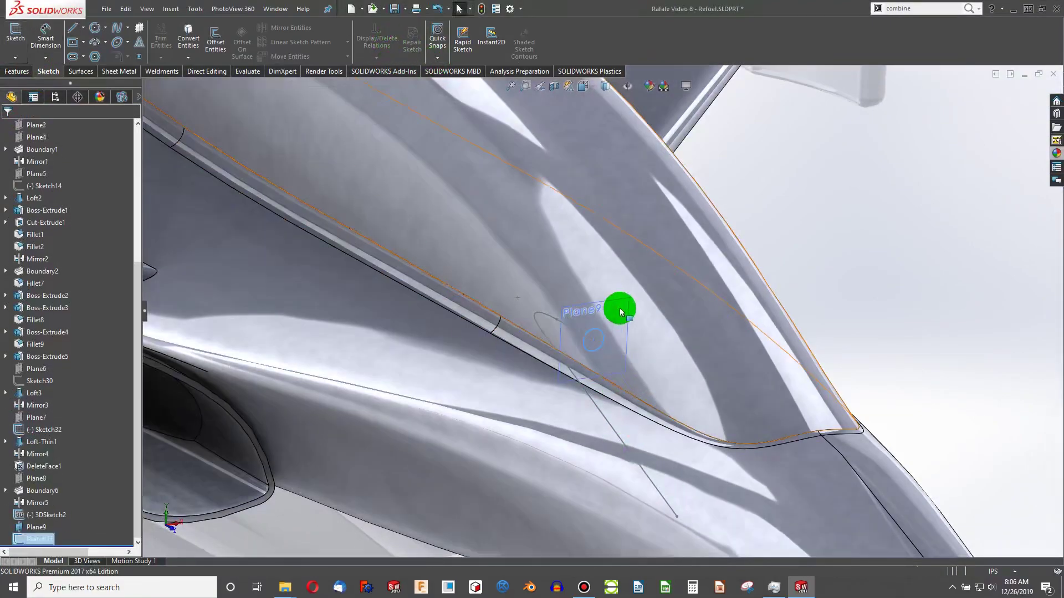
# Step: Hide the front circle's plane and create another plane perpendicular to the long path line at its fuselage endpoint
pyautogui.click(627, 304)
pyautogui.click(684, 275)
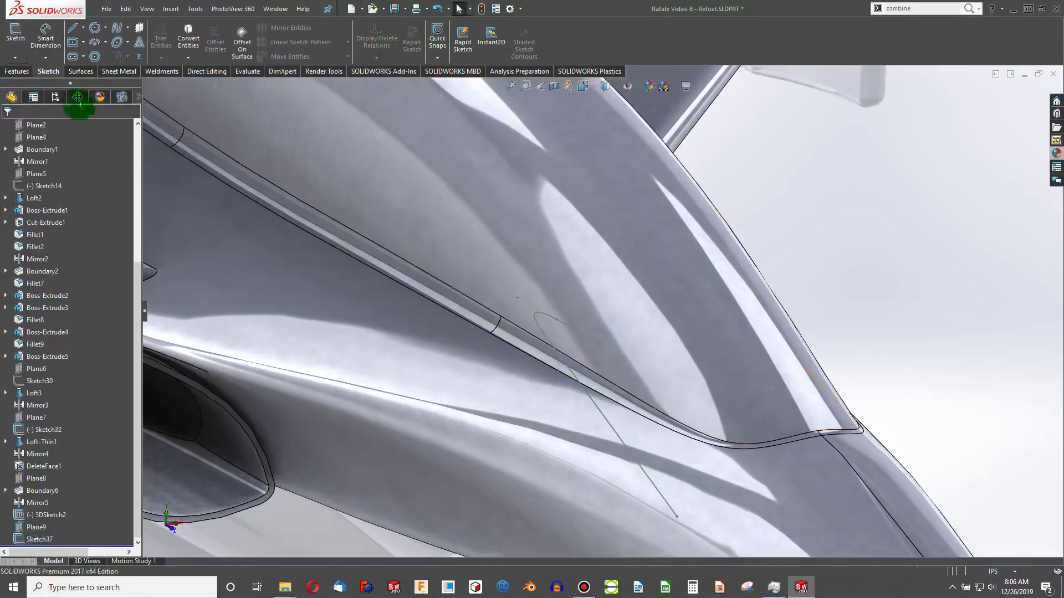
pyautogui.click(17, 71)
pyautogui.click(442, 44)
pyautogui.click(449, 84)
pyautogui.scroll(3, 631, 241)
pyautogui.scroll(-3, 669, 458)
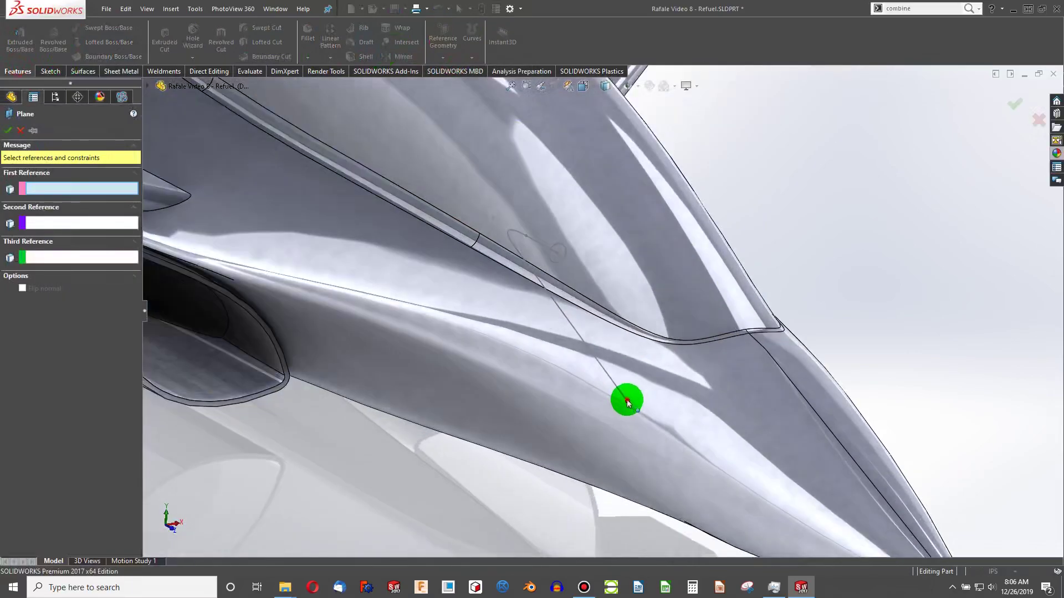
pyautogui.click(626, 400)
pyautogui.click(616, 384)
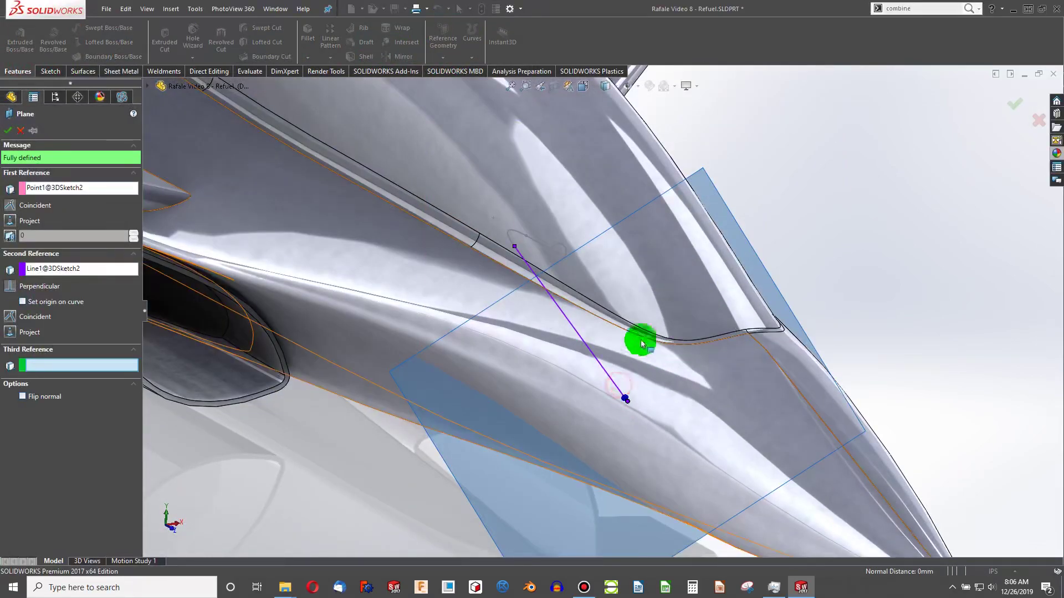
pyautogui.click(11, 131)
# Step: Sketch a circle about 0.38 in in diameter on the fuselage-end plane, centred on the path's endpoint
pyautogui.click(49, 71)
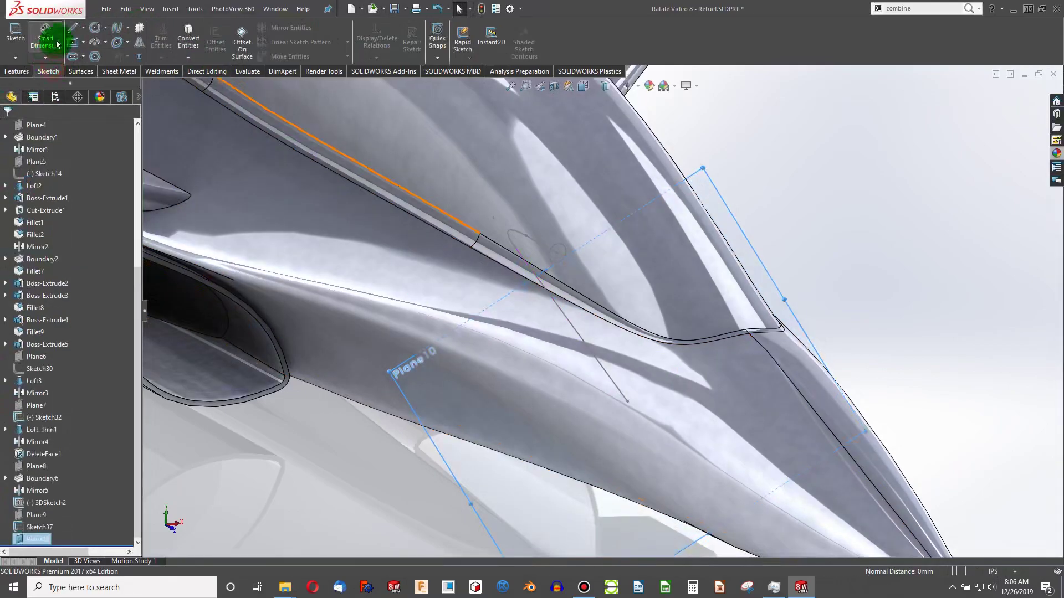
pyautogui.click(98, 27)
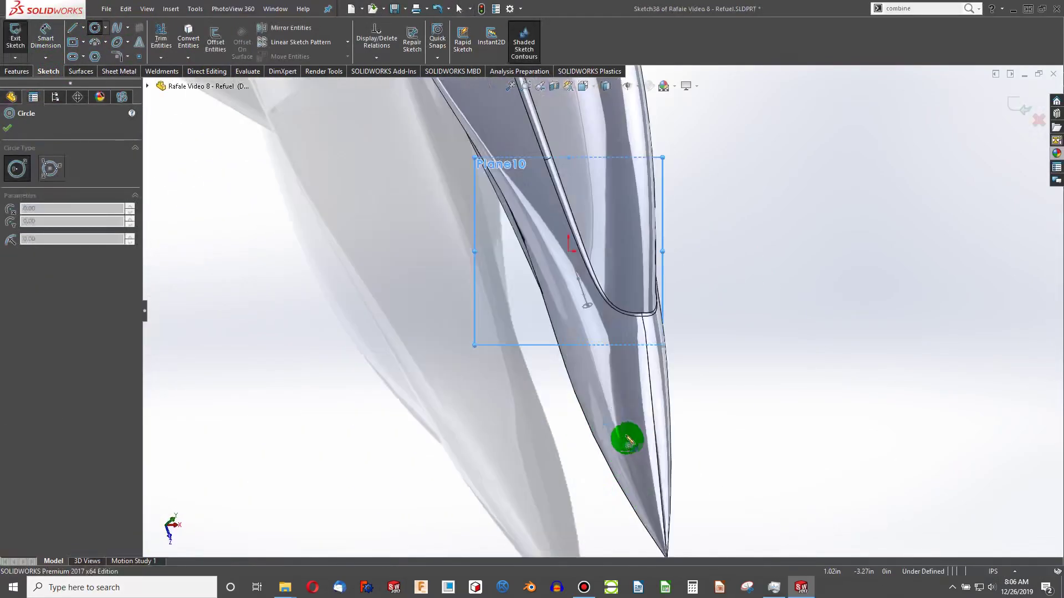
pyautogui.moveTo(618, 293)
pyautogui.mouseDown(button='middle')
pyautogui.moveTo(601, 300)
pyautogui.moveTo(598, 264)
pyautogui.moveTo(577, 237)
pyautogui.moveTo(613, 244)
pyautogui.moveTo(609, 265)
pyautogui.mouseUp(button='middle')
pyautogui.click(607, 267)
pyautogui.click(638, 266)
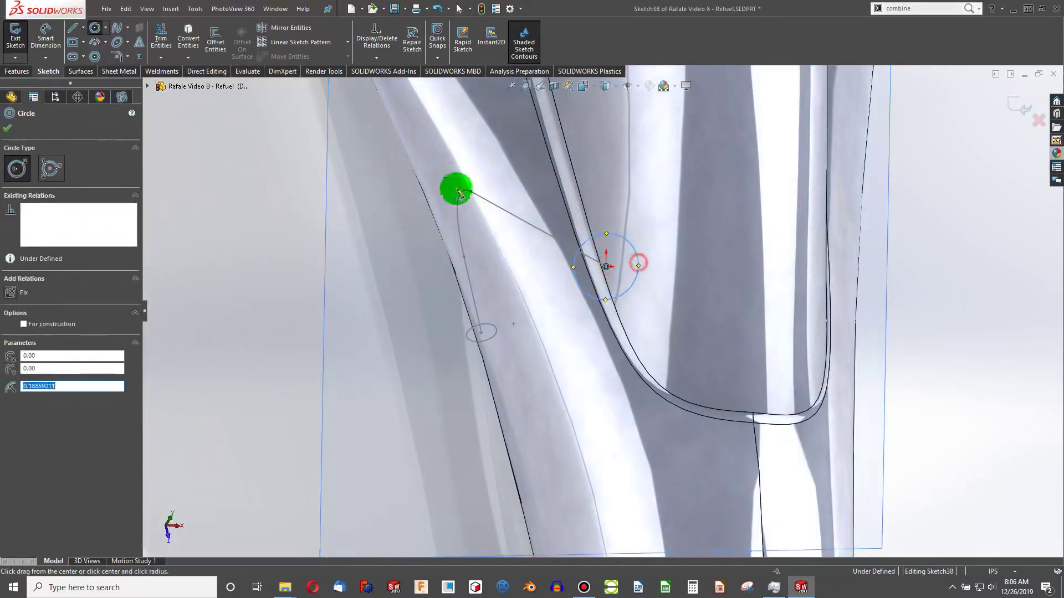
# Step: Dimension the fuselage-end circle's diameter to 0.25 in and exit the sketch
pyautogui.click(61, 32)
pyautogui.click(629, 242)
pyautogui.click(665, 238)
pyautogui.press('BackSpace')
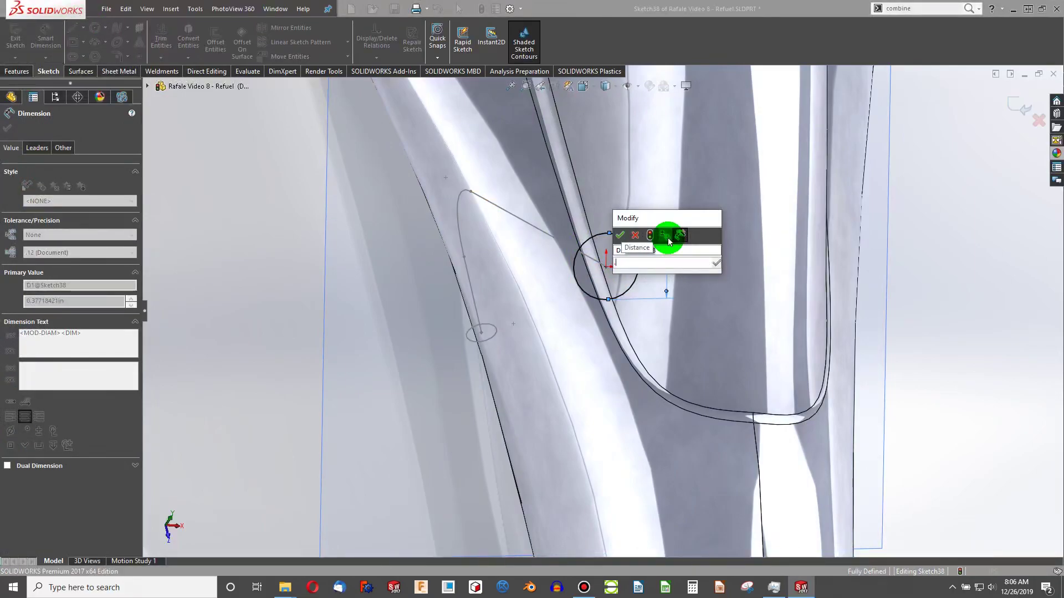
pyautogui.write('.25')
pyautogui.press('Return')
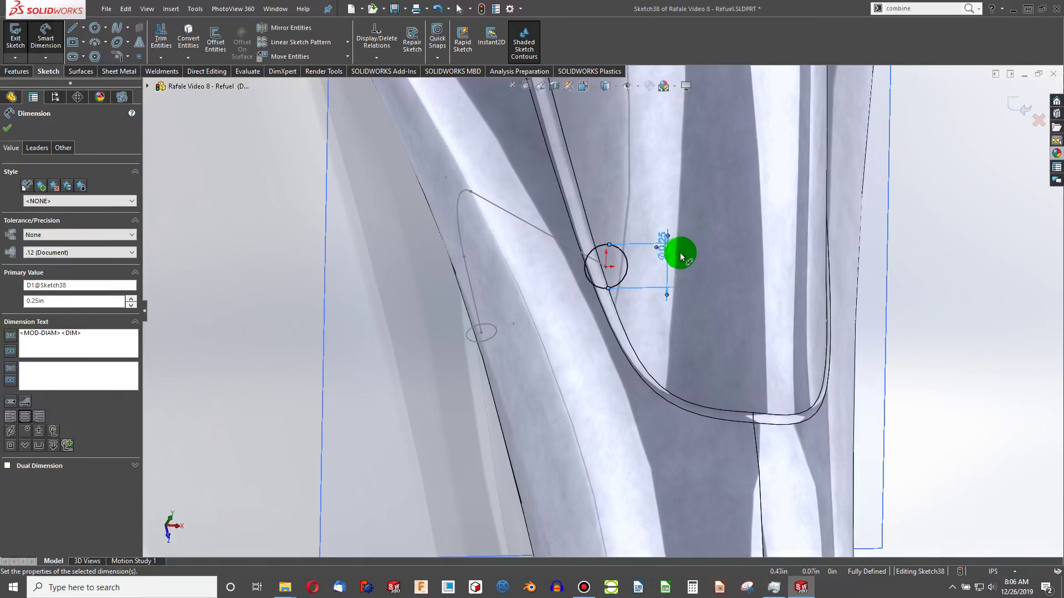
pyautogui.click(8, 39)
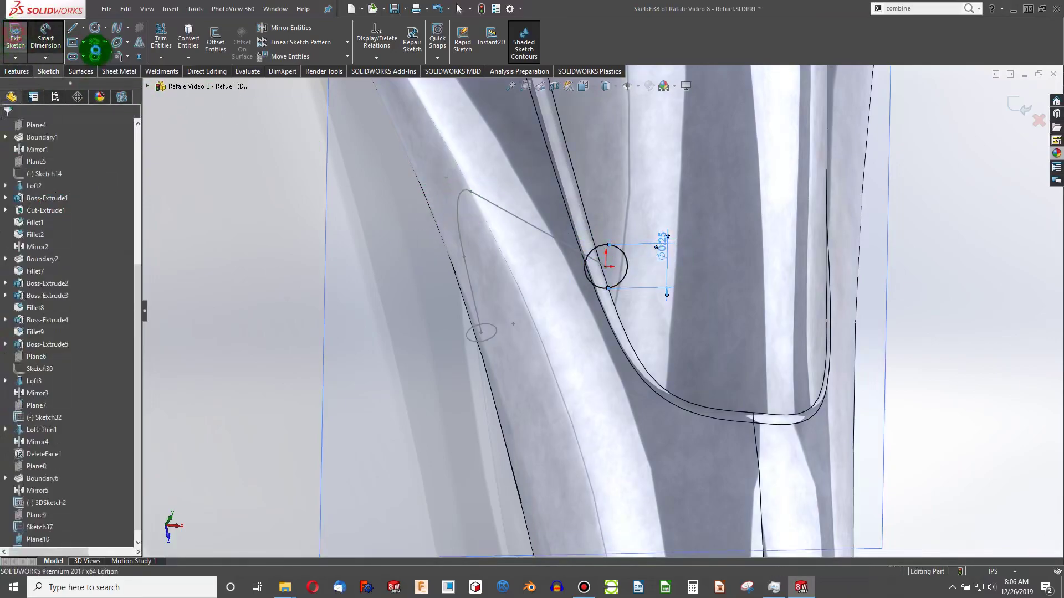
# Step: Try to loft between the front and fuselage-end circles with the 3D probe path as guide curve
pyautogui.click(30, 70)
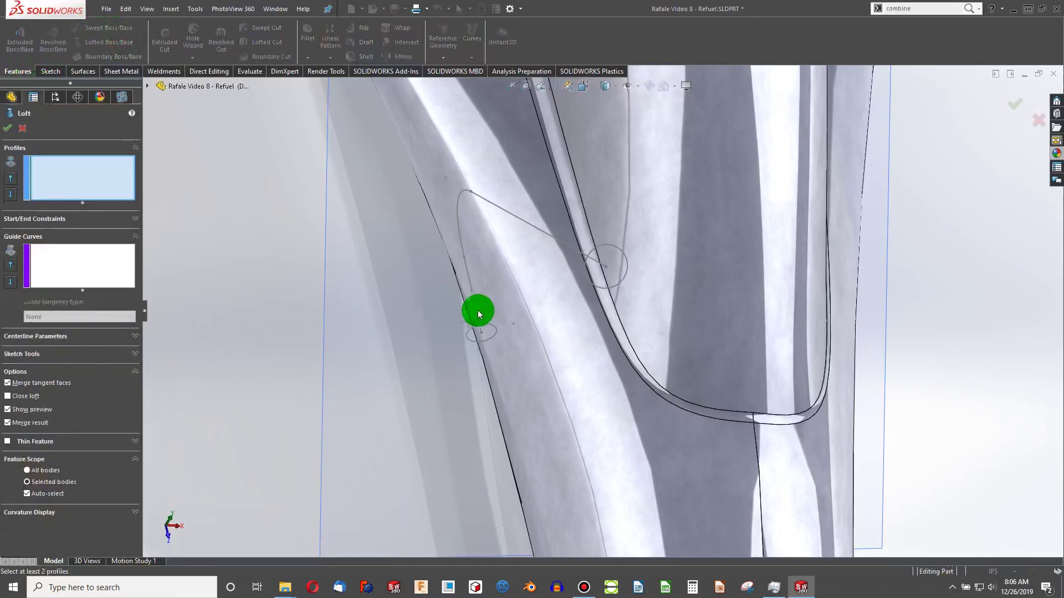
pyautogui.click(490, 328)
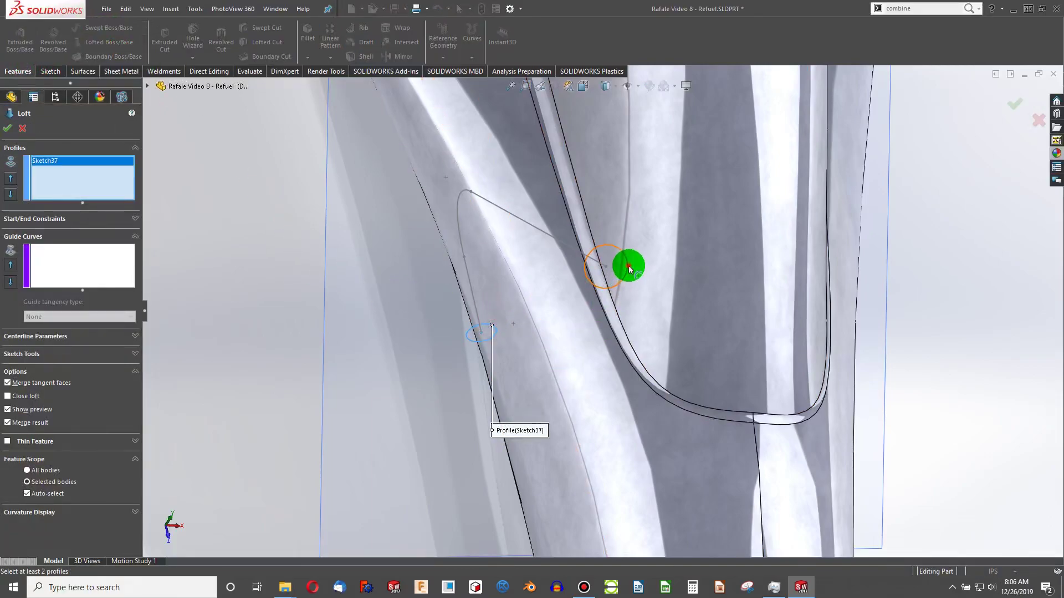
pyautogui.click(626, 266)
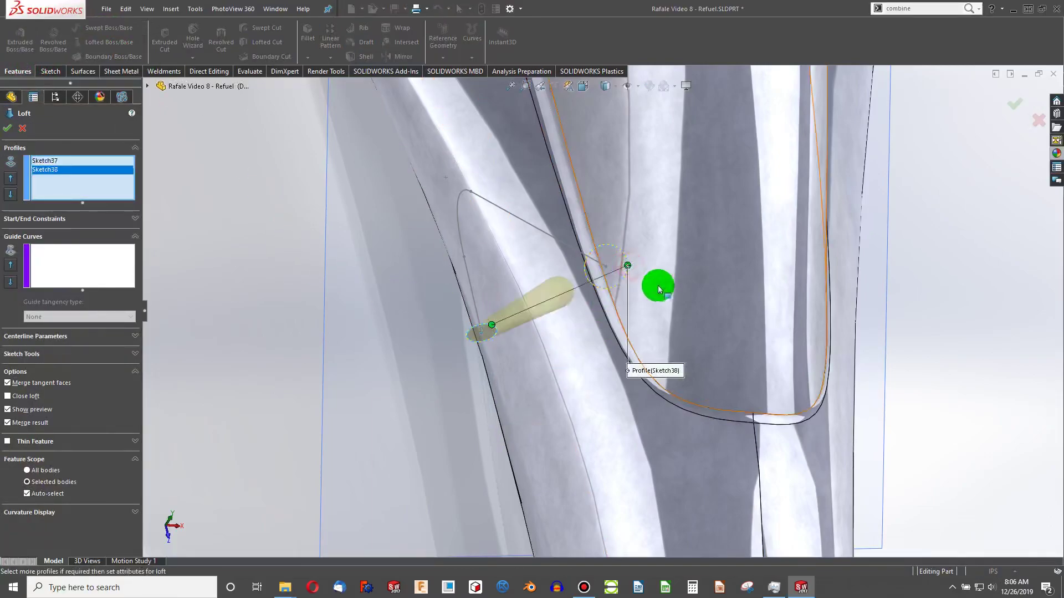
pyautogui.click(93, 265)
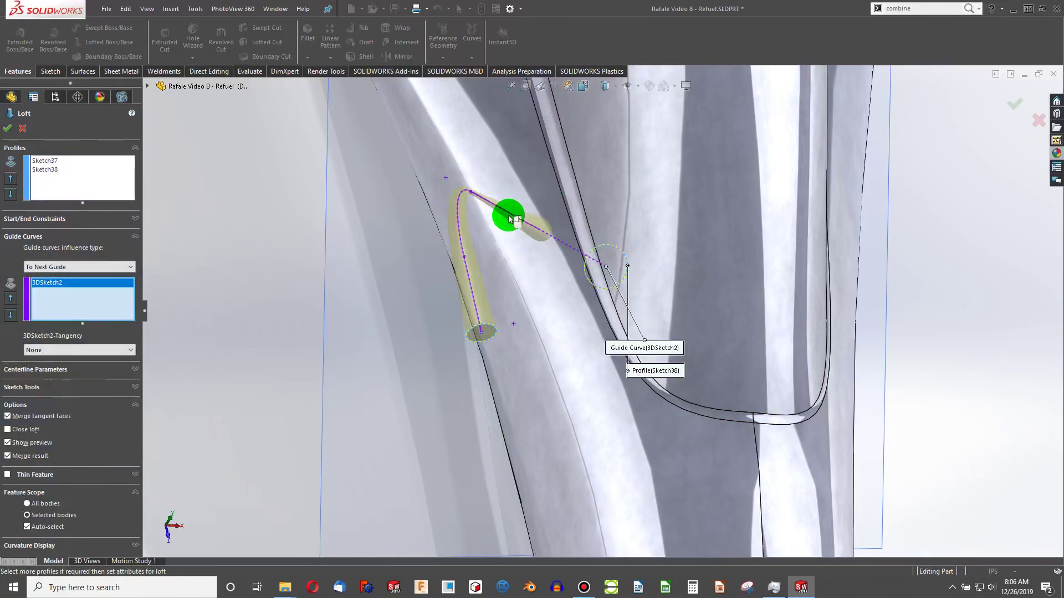
pyautogui.moveTo(533, 256); pyautogui.dragTo(335, 229, button='middle')
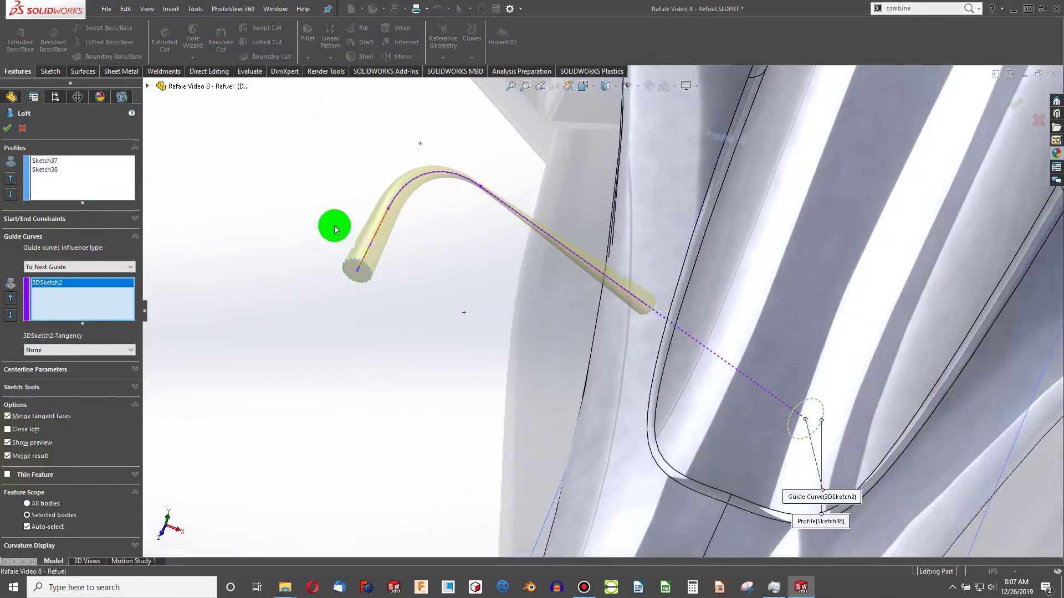
pyautogui.click(22, 129)
# Step: Create a reference plane perpendicular to the long path line at the point where it meets the rounded bend
pyautogui.moveTo(142, 178); pyautogui.dragTo(571, 193, button='middle')
pyautogui.scroll(-5, 571, 194)
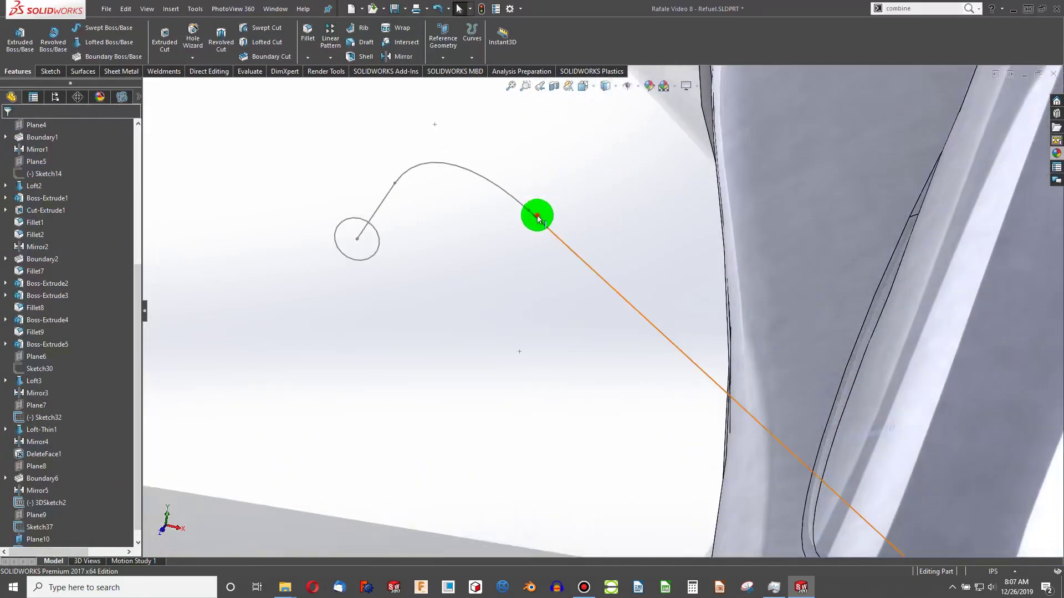
pyautogui.click(537, 218)
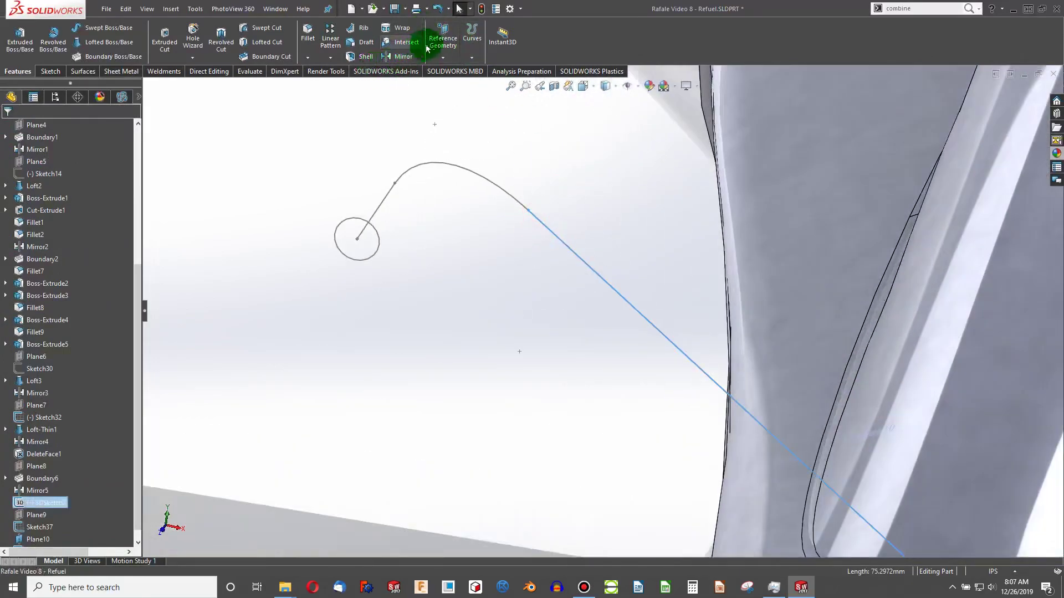
pyautogui.click(444, 40)
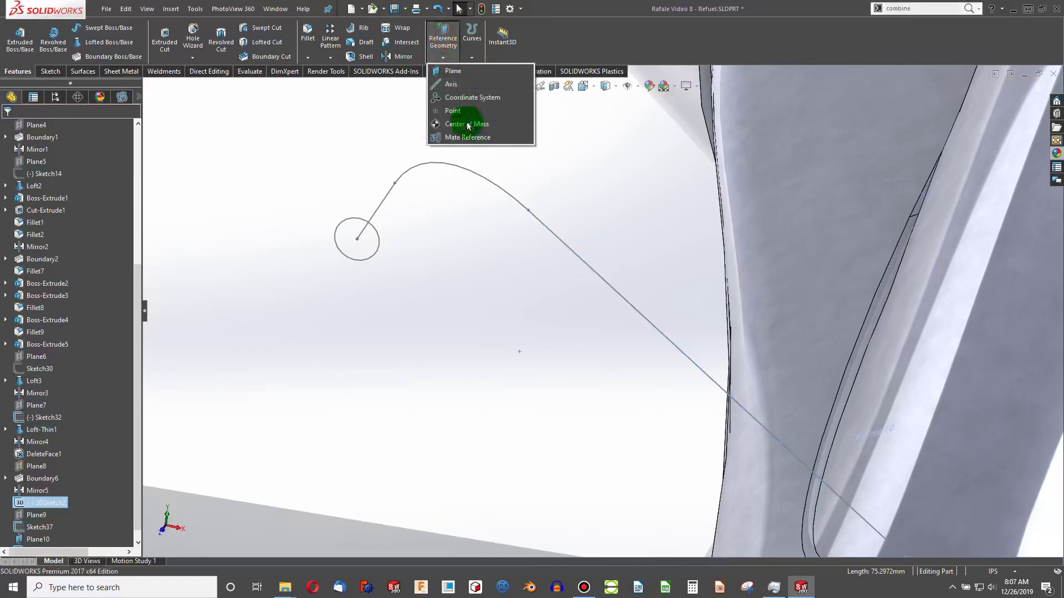
pyautogui.click(451, 70)
pyautogui.click(530, 212)
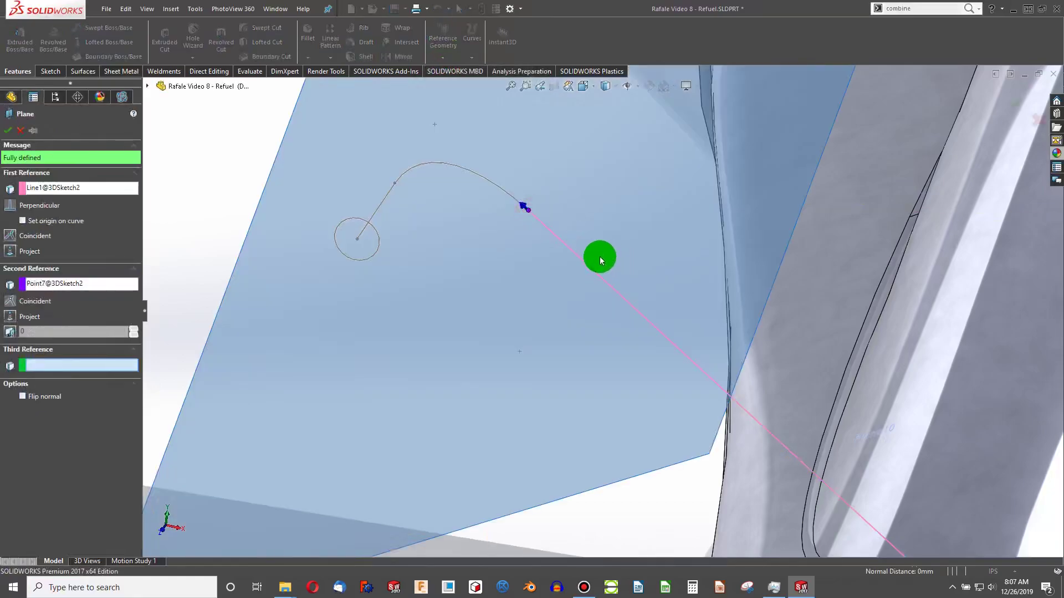
pyautogui.moveTo(589, 254); pyautogui.dragTo(15, 147, button='middle')
pyautogui.click(9, 131)
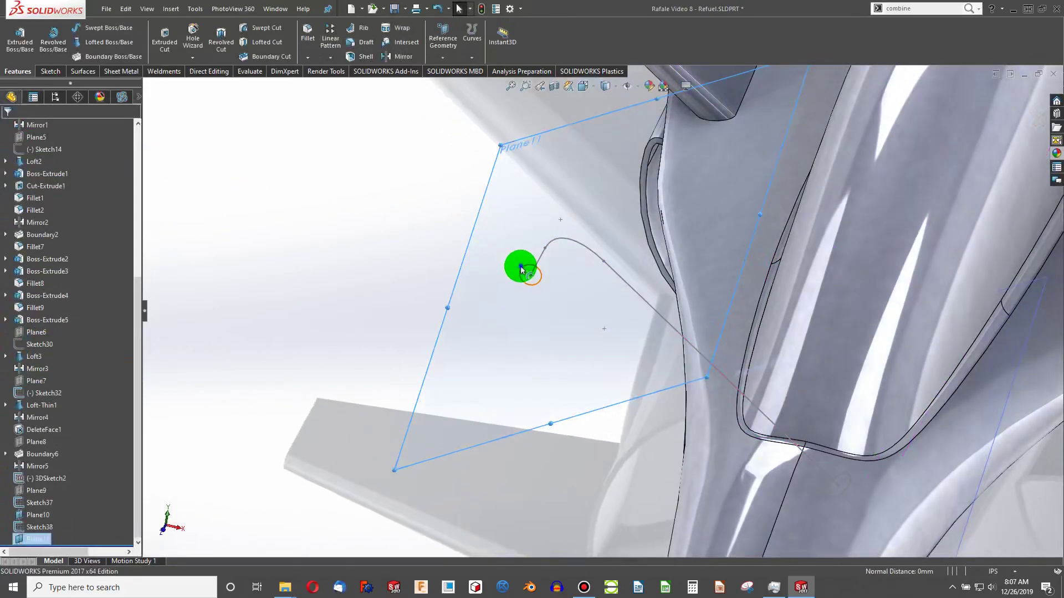
# Step: Check the diameter of the front circle in its sketch
pyautogui.rightClick(526, 268)
pyautogui.click(530, 233)
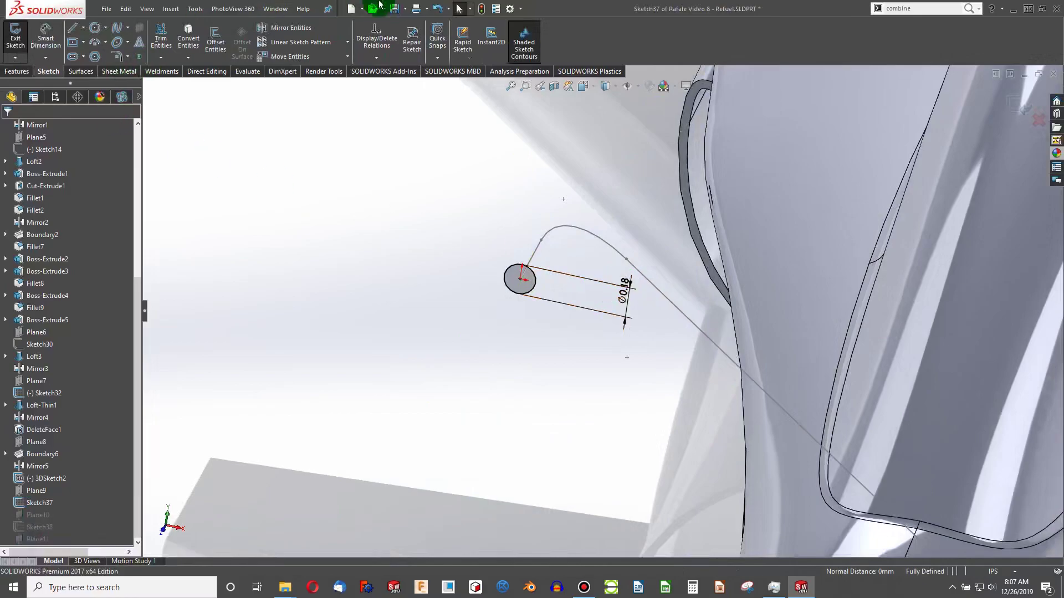
pyautogui.click(480, 10)
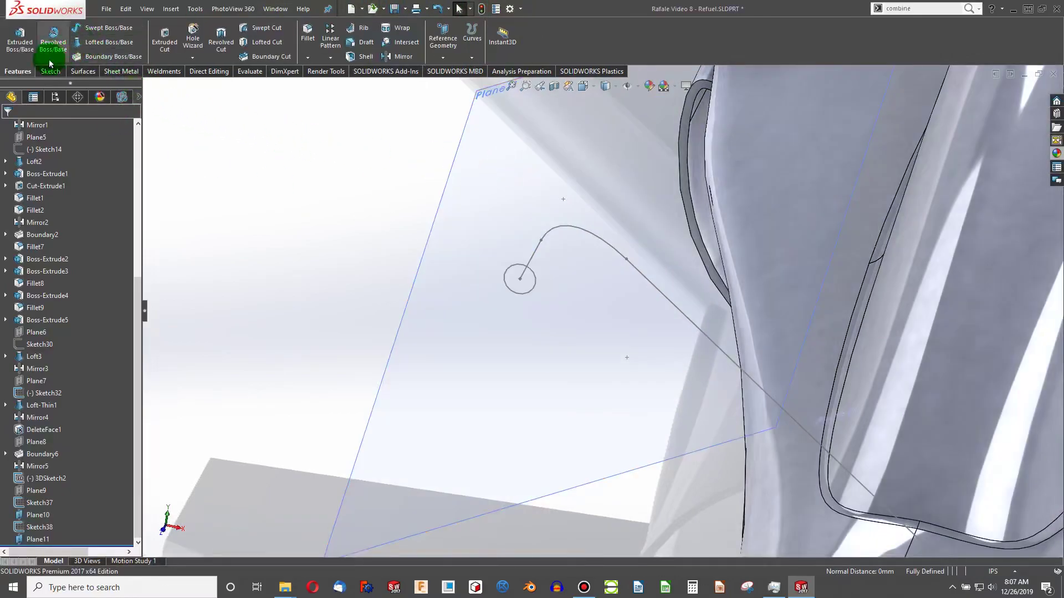
# Step: Start a sketch on the plane at the rounded bend and draw a circle of about 0.16 in radius centred on the path's endpoint there
pyautogui.click(16, 38)
pyautogui.click(458, 154)
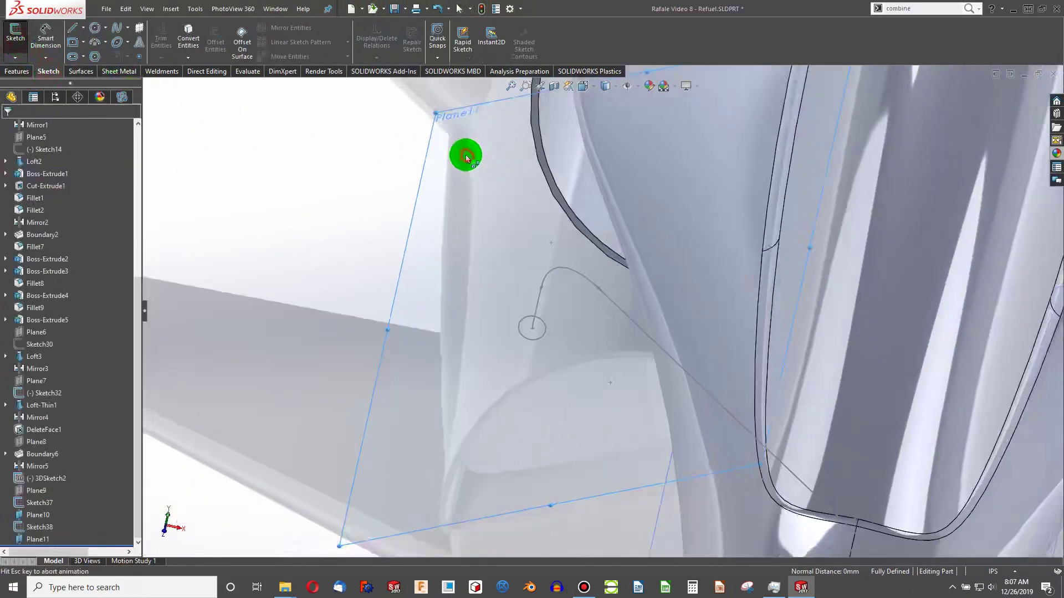
pyautogui.scroll(-10, 649, 458)
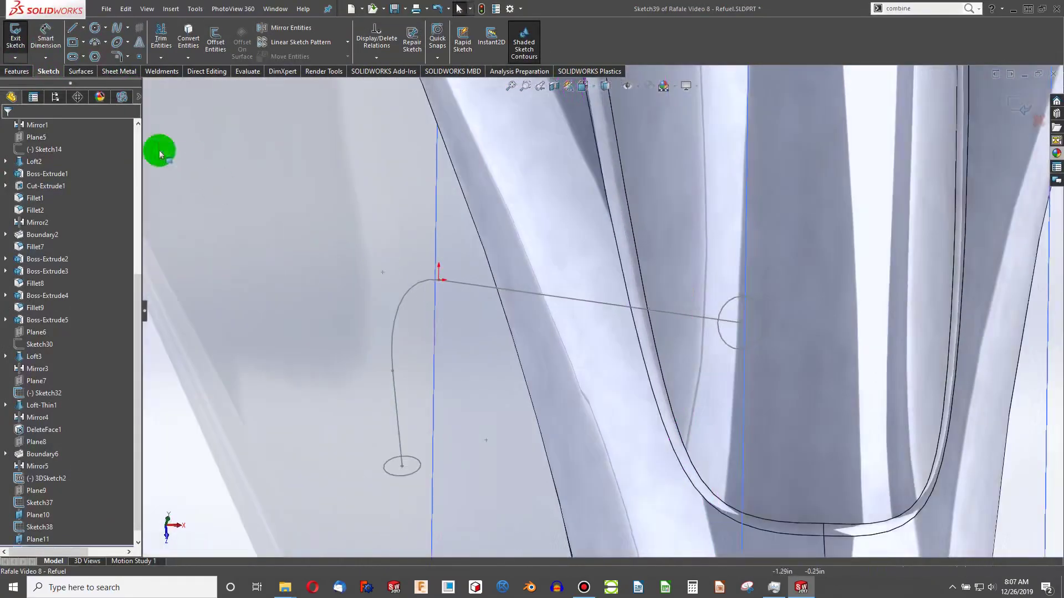
pyautogui.click(95, 27)
pyautogui.click(439, 280)
pyautogui.click(468, 280)
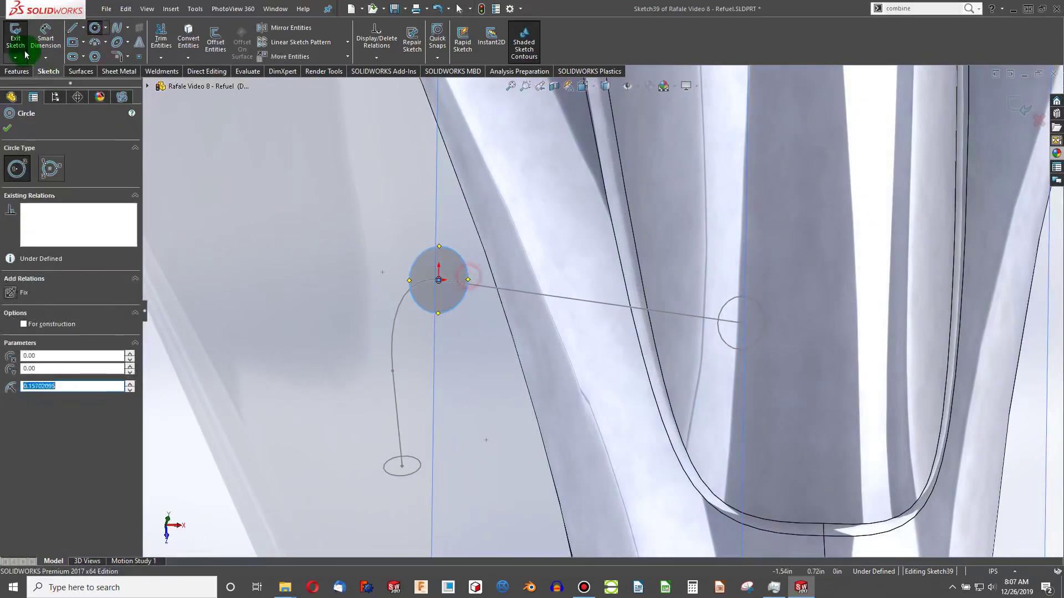
# Step: Dimension the bend circle's diameter to 0.175 in and exit the sketch
pyautogui.press('Escape')
pyautogui.click(455, 255)
pyautogui.click(338, 231)
pyautogui.write('.175')
pyautogui.press('Return')
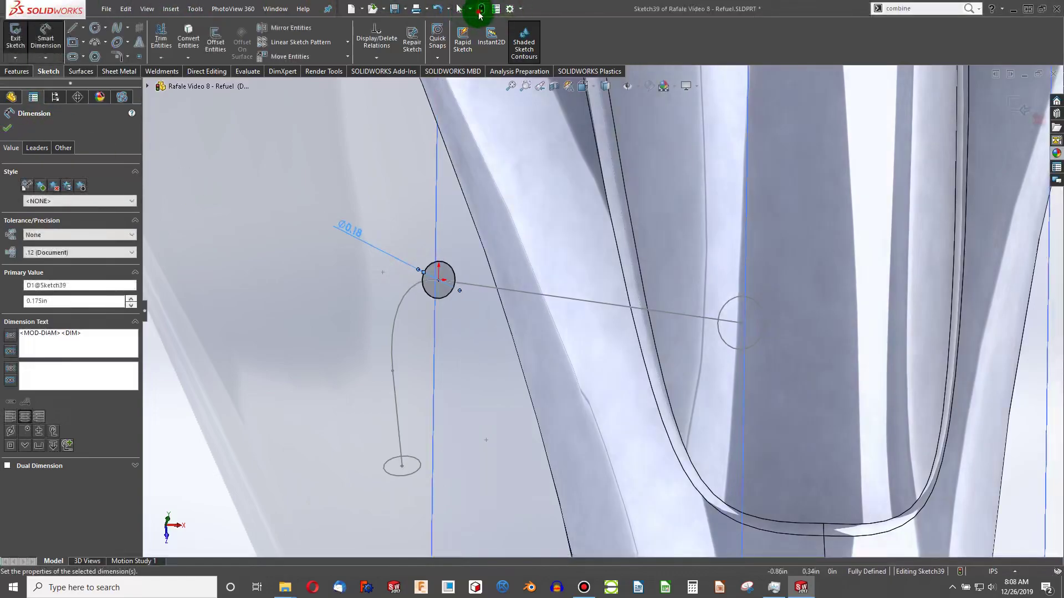
pyautogui.click(481, 11)
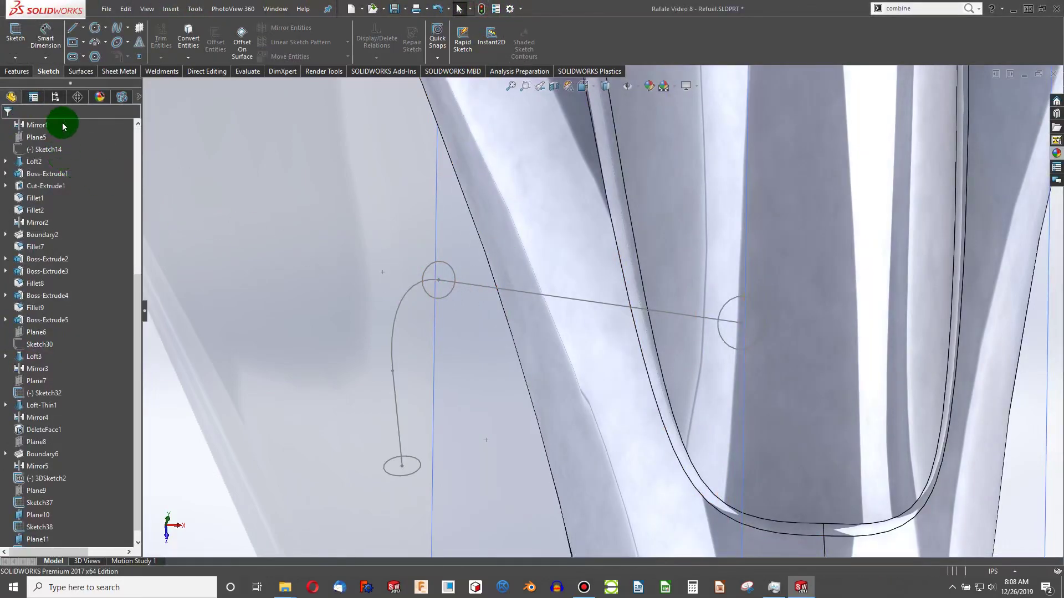
# Step: Loft a solid between the bend circle and the fuselage-end circle
pyautogui.click(24, 73)
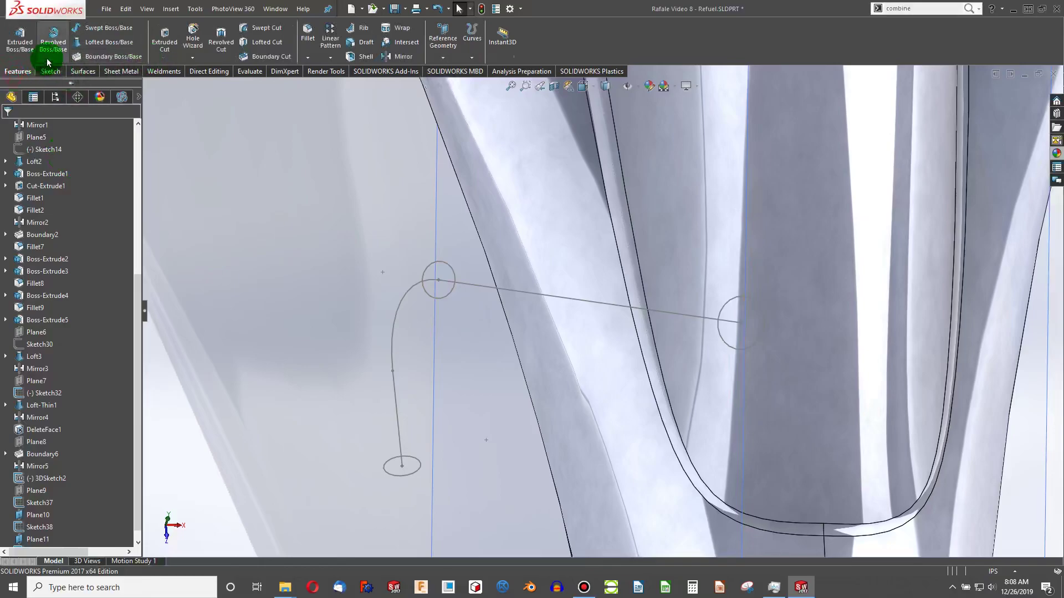
pyautogui.click(444, 263)
pyautogui.click(722, 300)
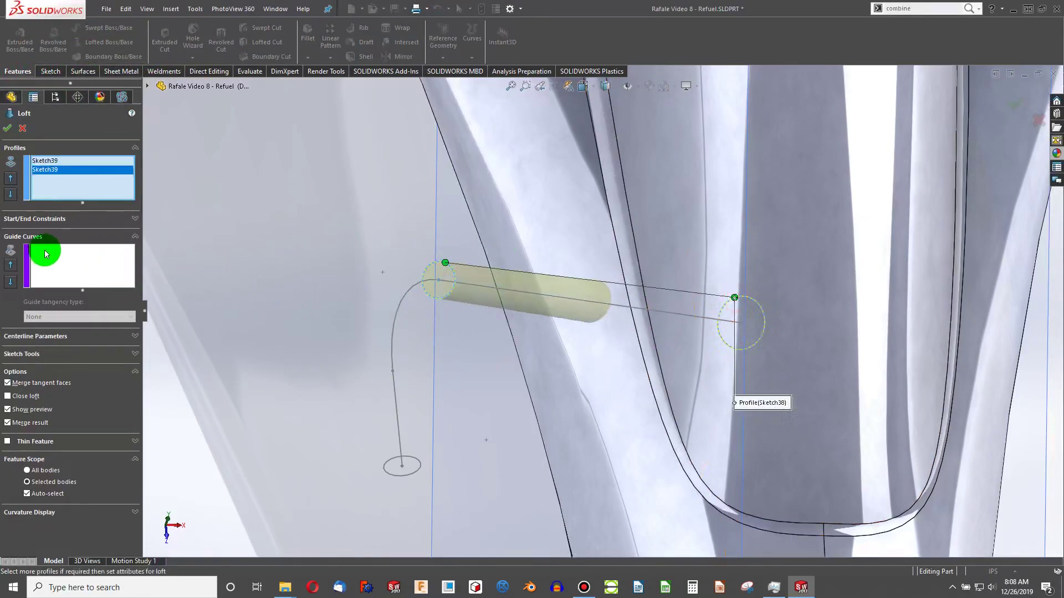
pyautogui.click(8, 129)
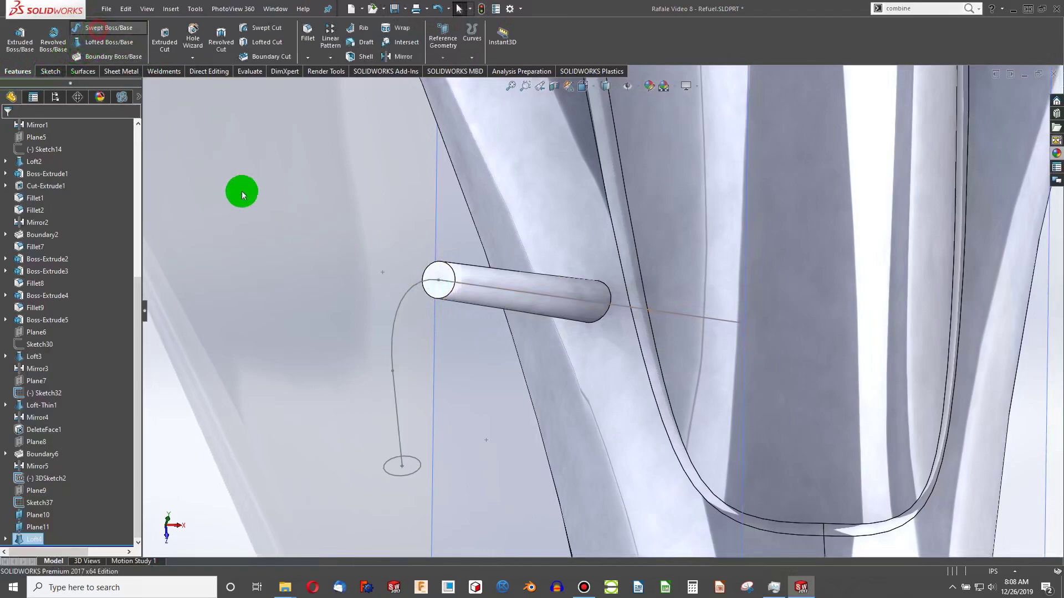
# Step: Sweep the front circle along the 3D probe path up to the lofted section
pyautogui.click(391, 461)
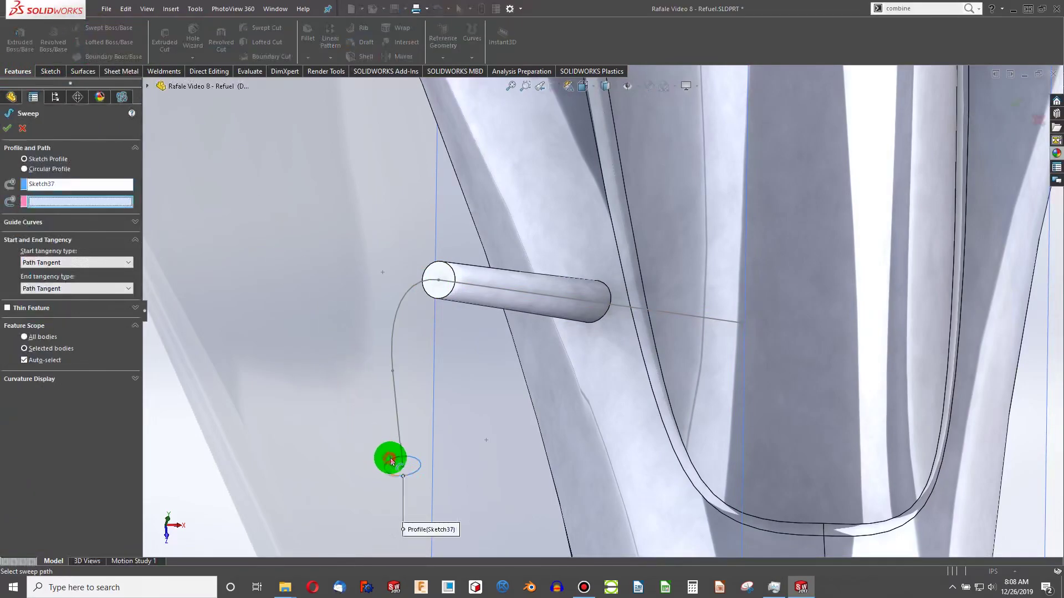
pyautogui.click(399, 423)
pyautogui.click(6, 128)
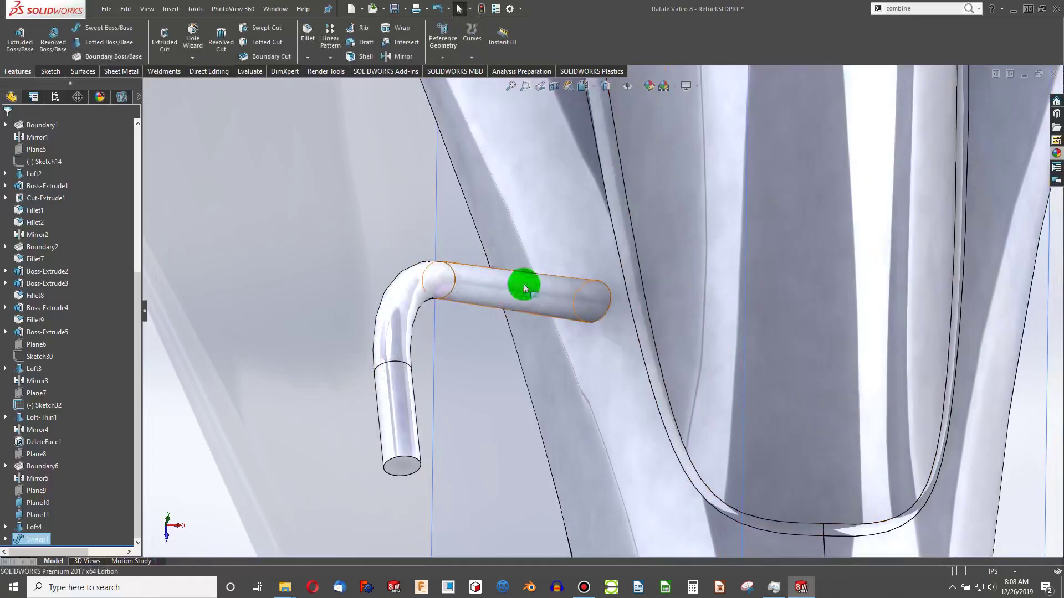
# Step: Hide the two reference planes at the probe's bend and fuselage end
pyautogui.moveTo(526, 288); pyautogui.dragTo(471, 298, button='middle')
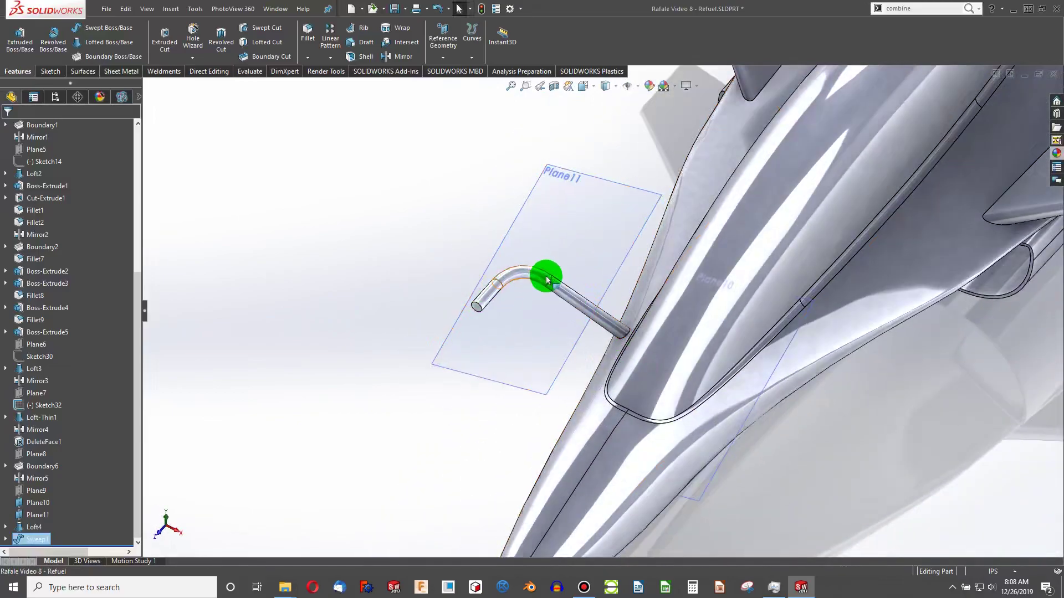
pyautogui.click(605, 180)
pyautogui.moveTo(636, 173); pyautogui.dragTo(693, 347, button='middle')
pyautogui.click(696, 367)
pyautogui.press('Escape')
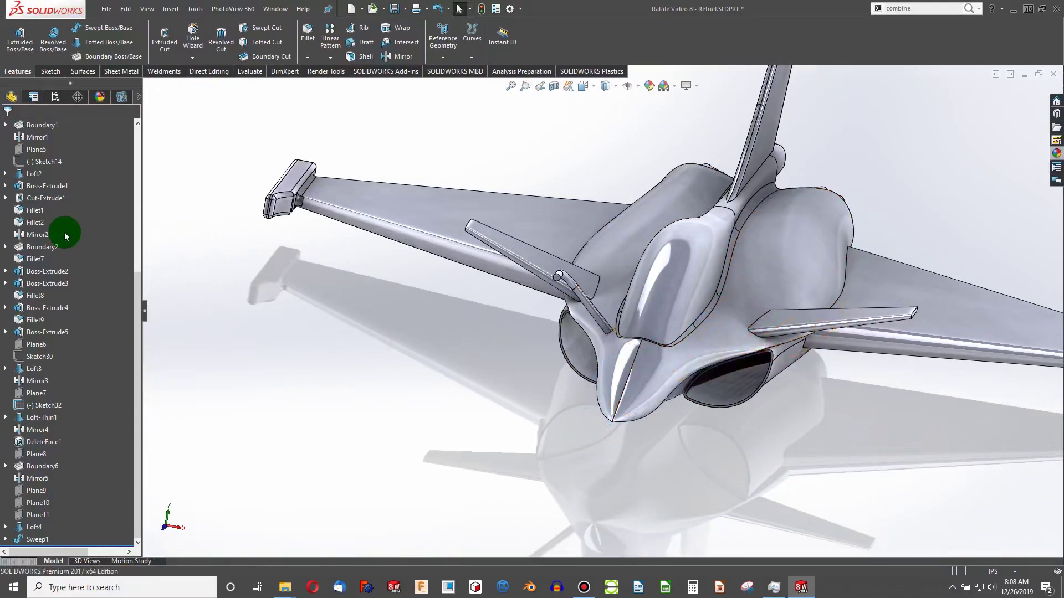
# Step: Show the Side View and Front View reference sketches
pyautogui.scroll(6, 64, 265)
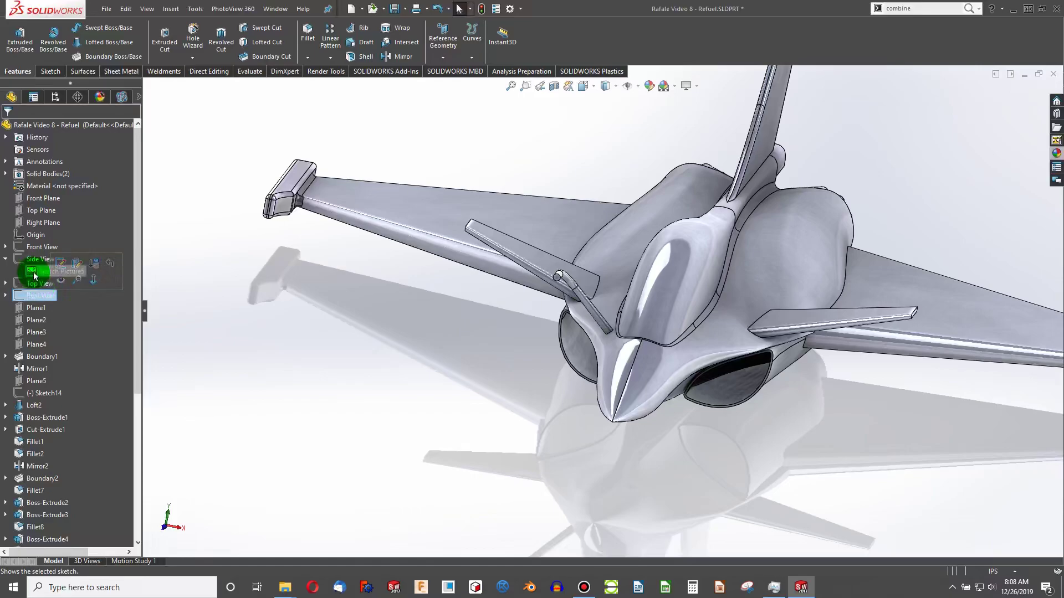
pyautogui.click(39, 248)
pyautogui.click(46, 235)
pyautogui.click(51, 259)
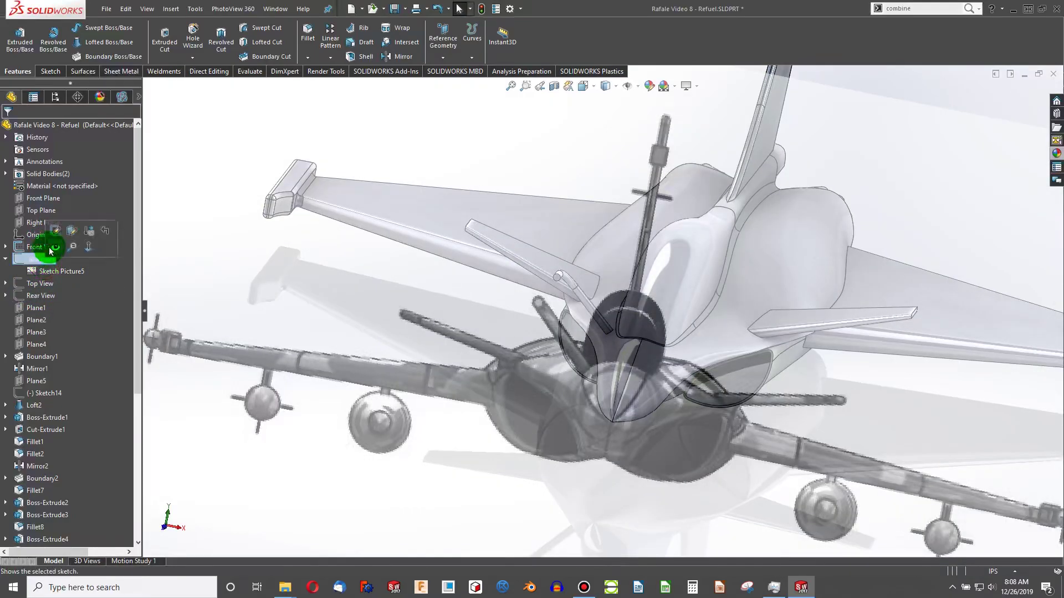
pyautogui.click(54, 248)
# Step: Compare the refuelling probe's shape with the reference pictures in the front and side views
pyautogui.hotkey('ctrl', '1')
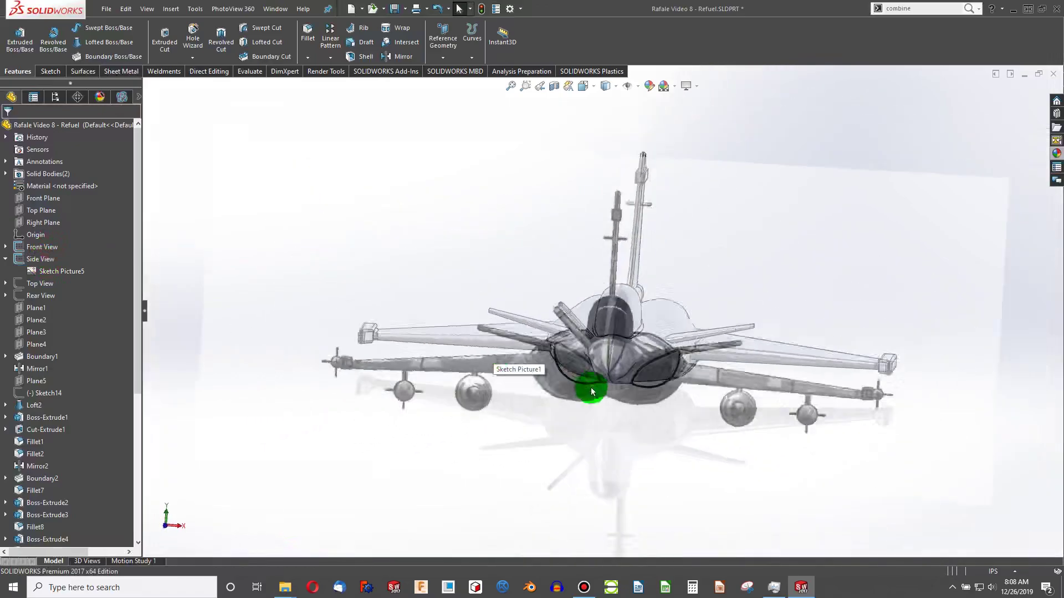
pyautogui.scroll(-8, 573, 319)
pyautogui.scroll(-2, 571, 315)
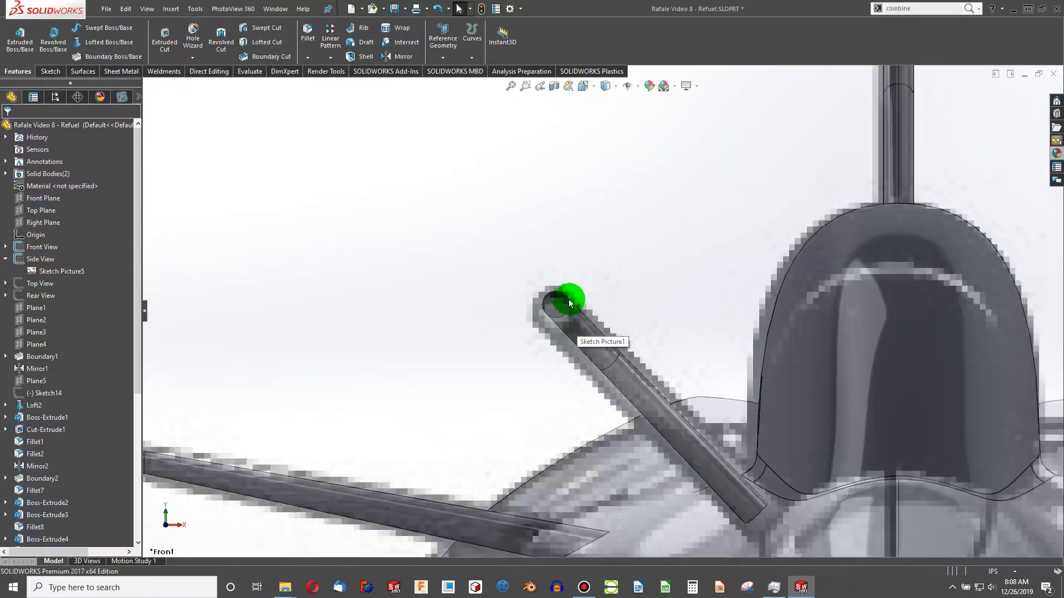
pyautogui.hotkey('ctrl', '4')
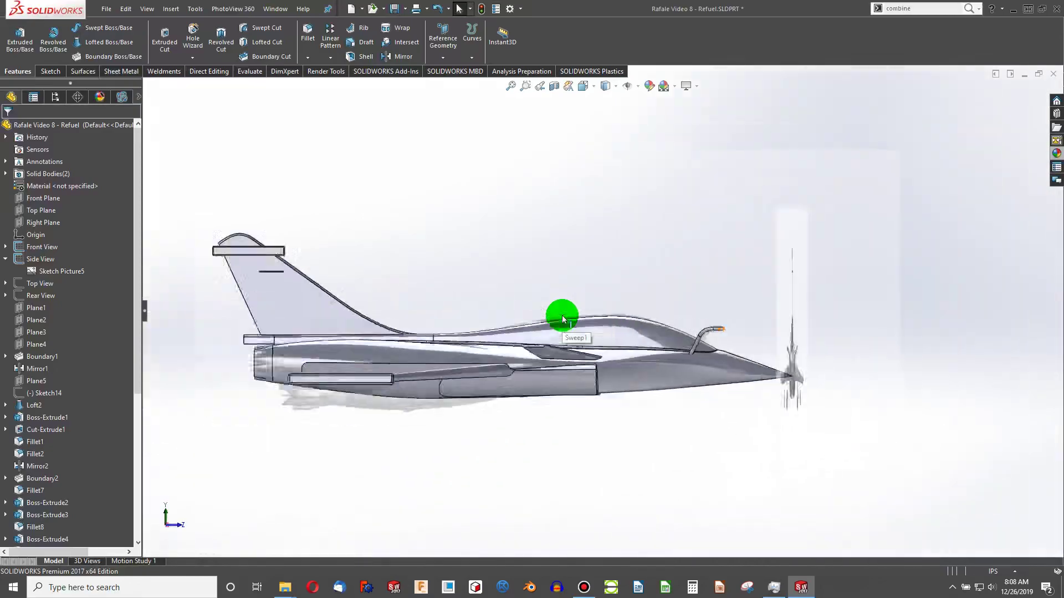
pyautogui.scroll(-5, 475, 333)
pyautogui.scroll(-6, 476, 333)
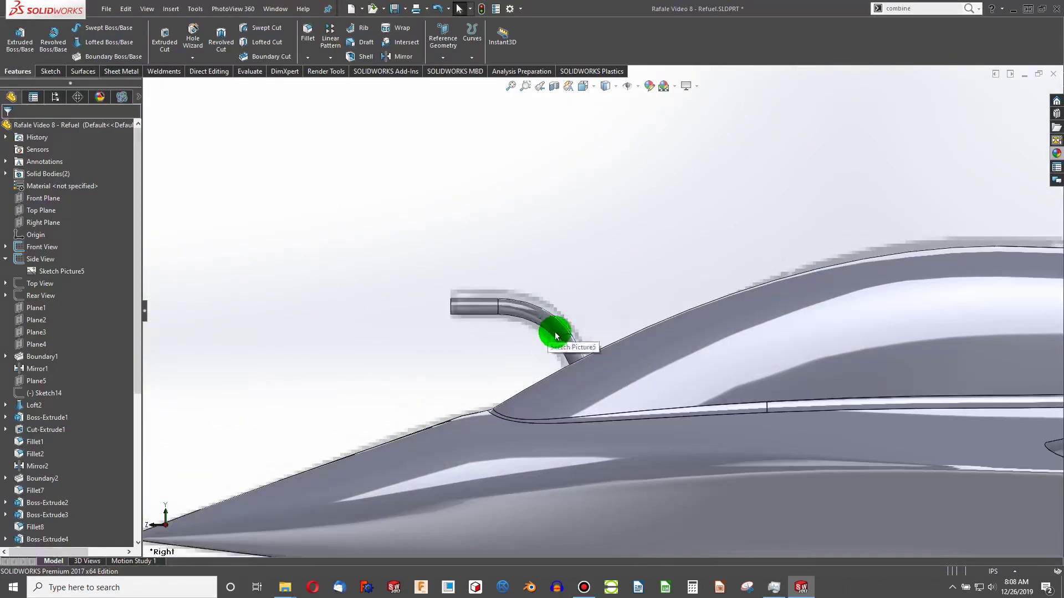
pyautogui.scroll(10, 586, 358)
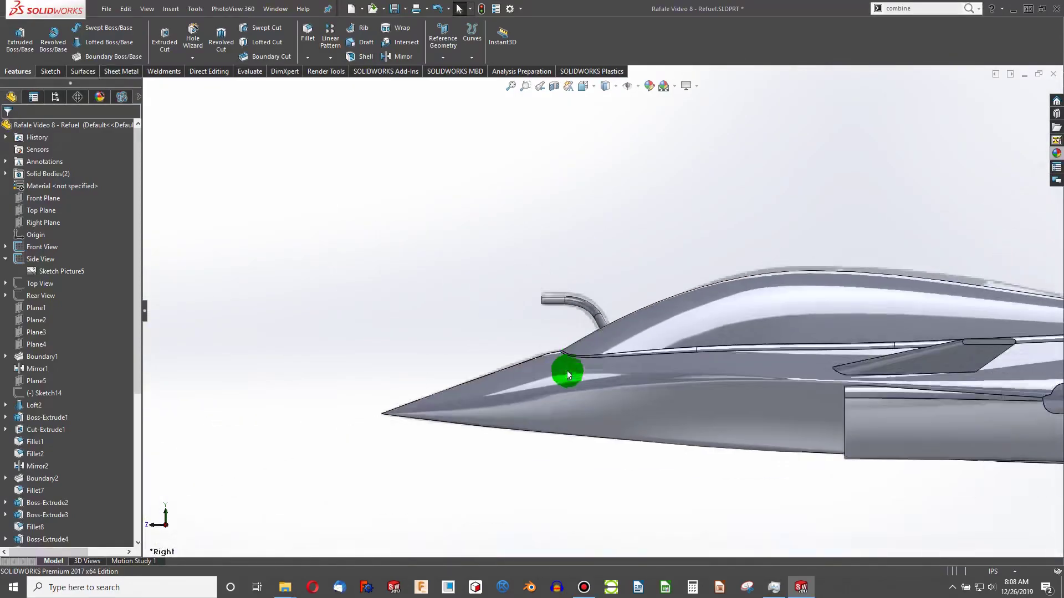
pyautogui.moveTo(565, 373); pyautogui.dragTo(669, 457, button='middle')
pyautogui.scroll(-5, 592, 358)
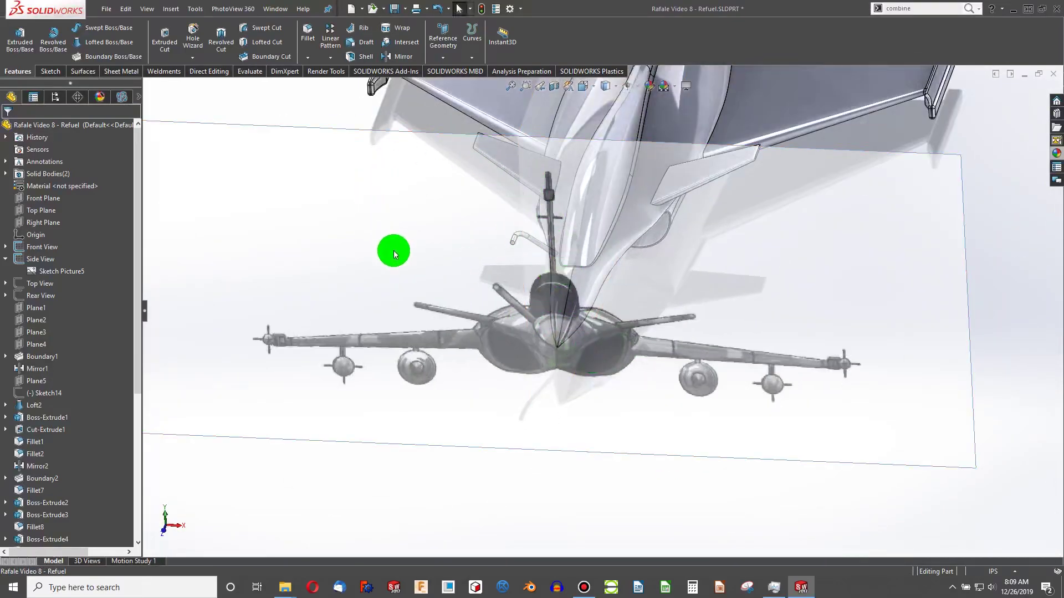
# Step: Show the Top View reference sketch and view the aircraft's nose and probe from above
pyautogui.scroll(-2, 328, 261)
pyautogui.click(37, 260)
pyautogui.click(49, 284)
pyautogui.click(83, 245)
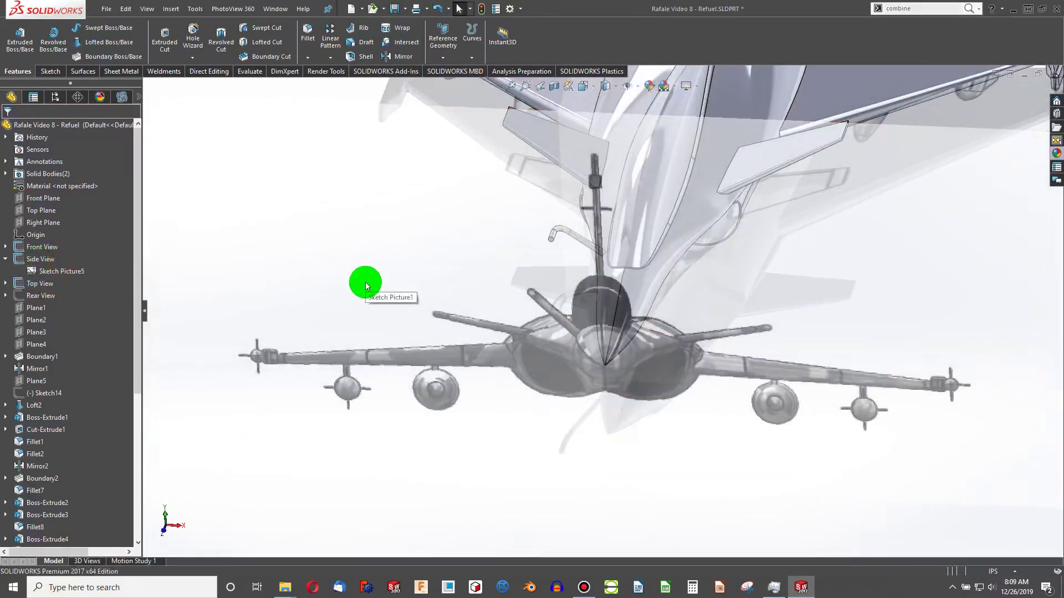
pyautogui.hotkey('ctrl', '7')
pyautogui.hotkey('ctrl', '5')
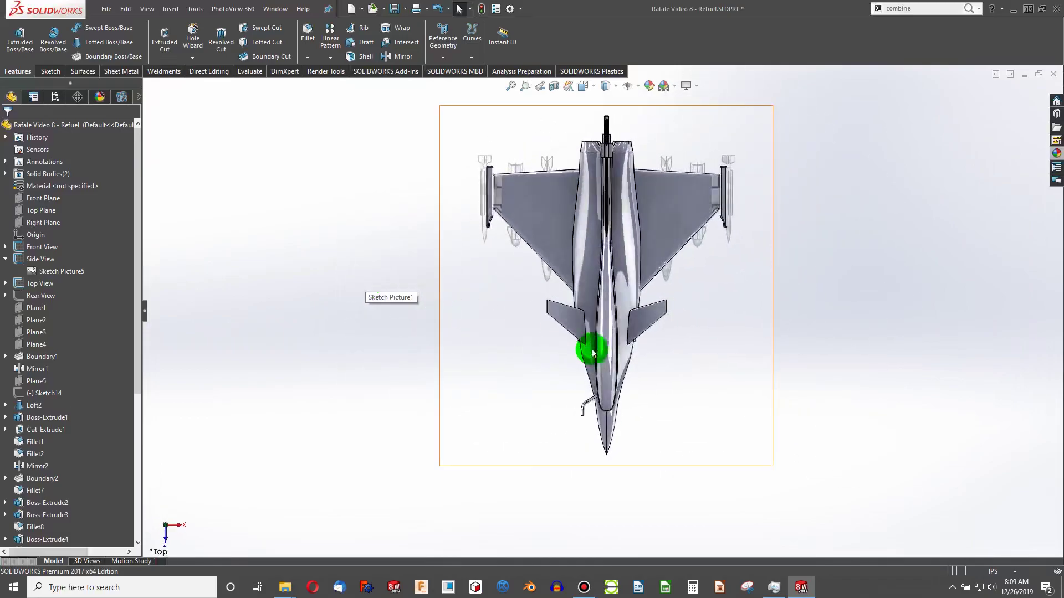
pyautogui.scroll(-5, 600, 356)
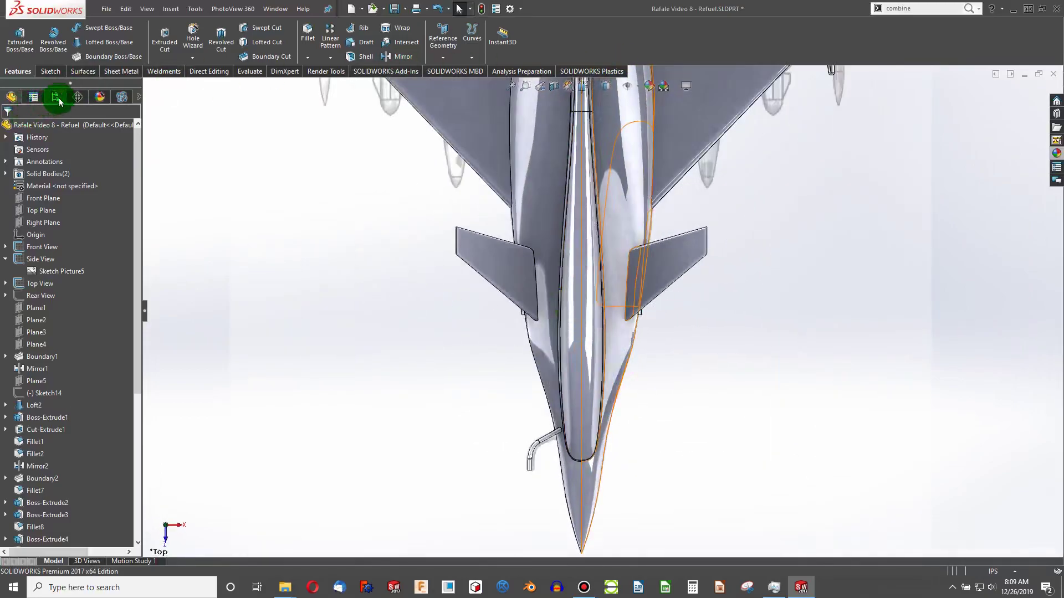
# Step: Apply the clear glass appearance to the whole part
pyautogui.rightClick(72, 124)
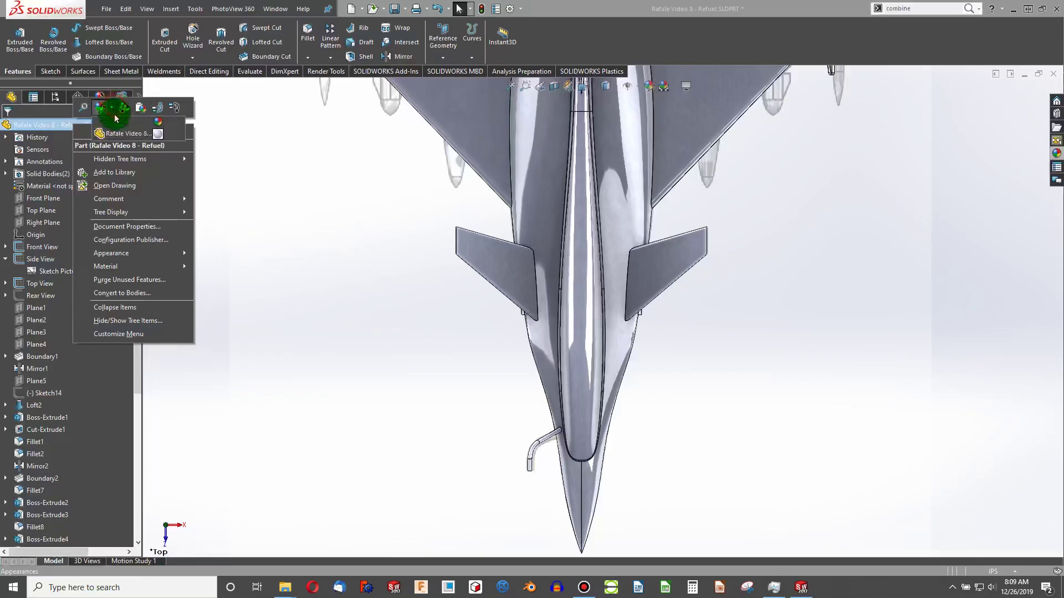
pyautogui.click(118, 134)
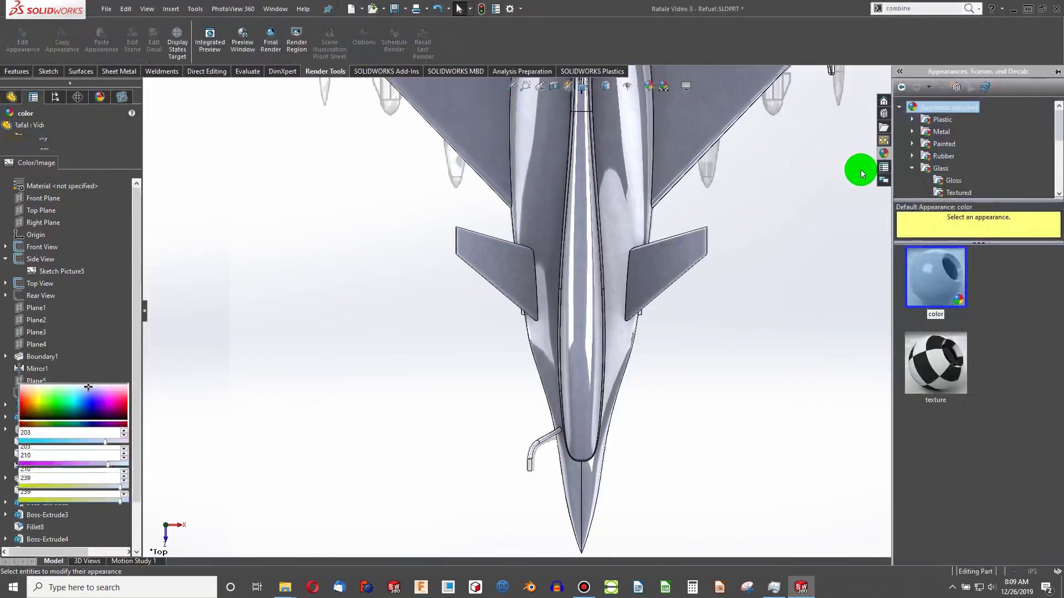
pyautogui.click(948, 180)
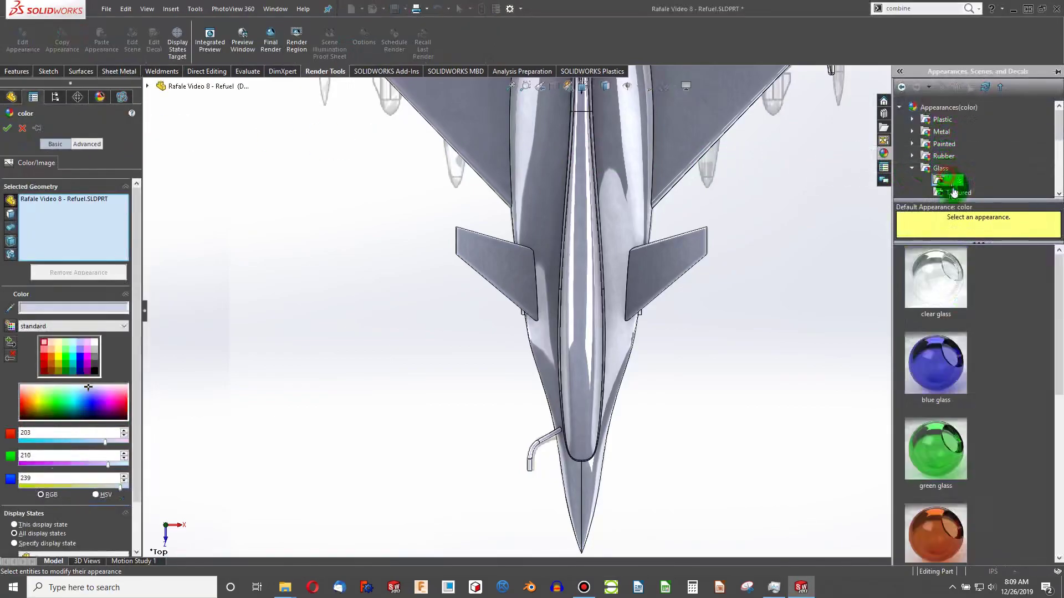
pyautogui.click(944, 252)
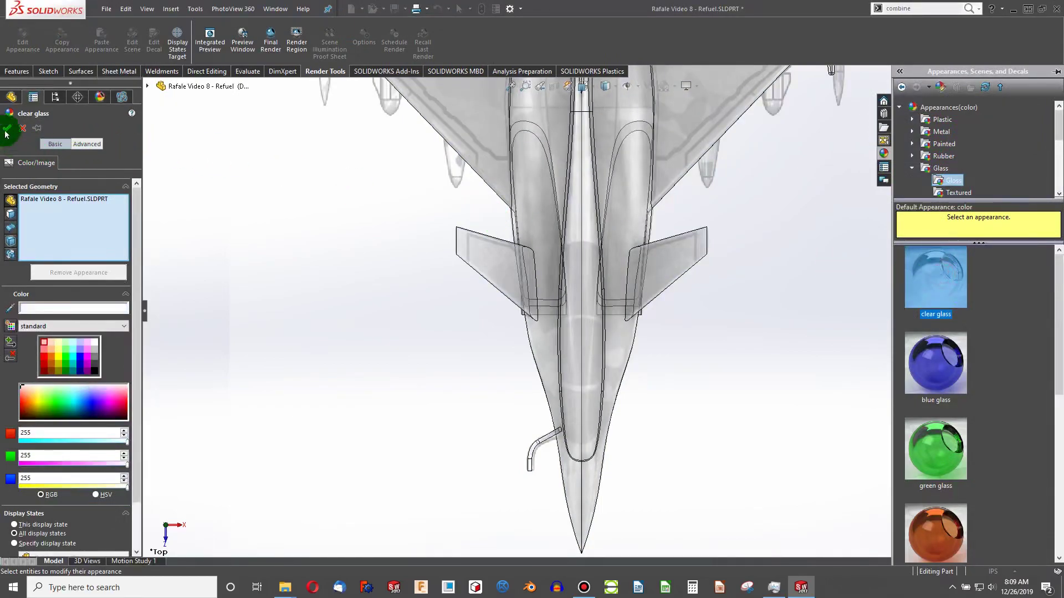
pyautogui.click(6, 130)
# Step: Examine the probe and canopy outlines against the Top View picture through the transparent body
pyautogui.scroll(-5, 584, 420)
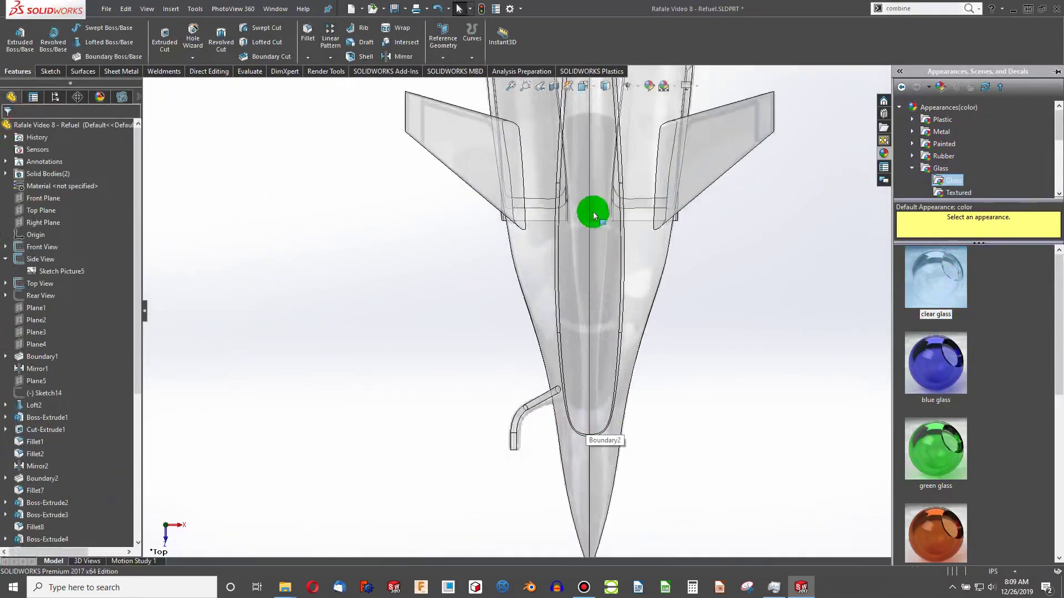
pyautogui.scroll(-2, 596, 221)
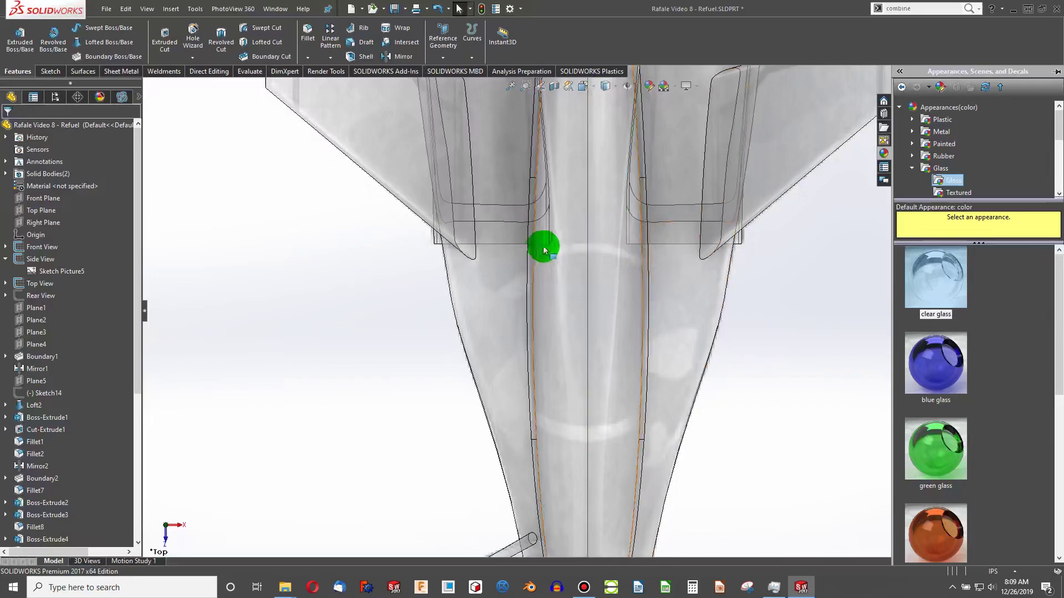
pyautogui.scroll(3, 573, 342)
pyautogui.scroll(-4, 584, 388)
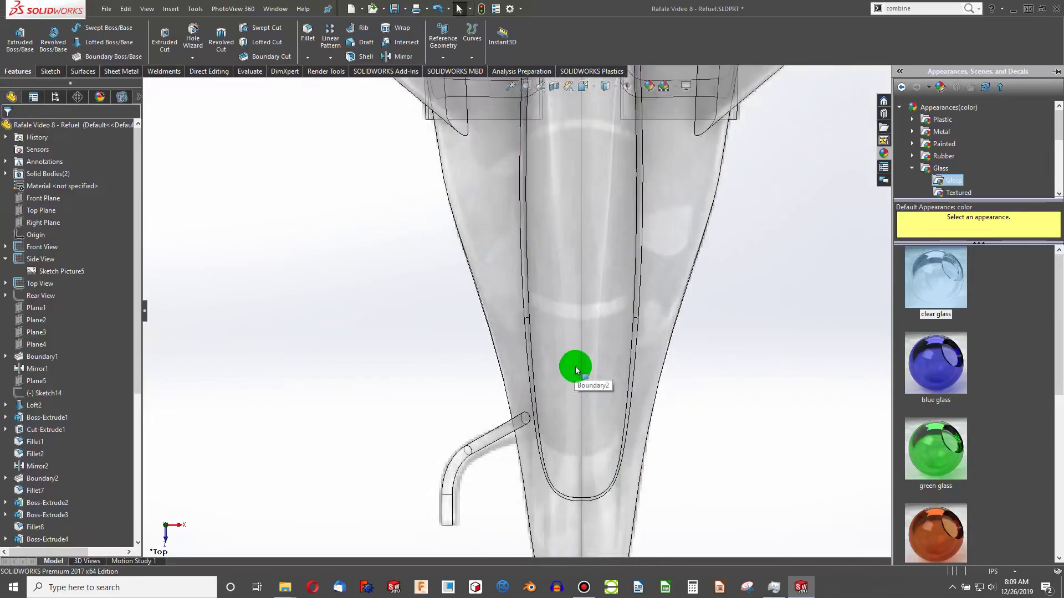
pyautogui.scroll(1, 596, 403)
pyautogui.moveTo(597, 406); pyautogui.dragTo(608, 377, button='middle')
pyautogui.hotkey('ctrl', '5')
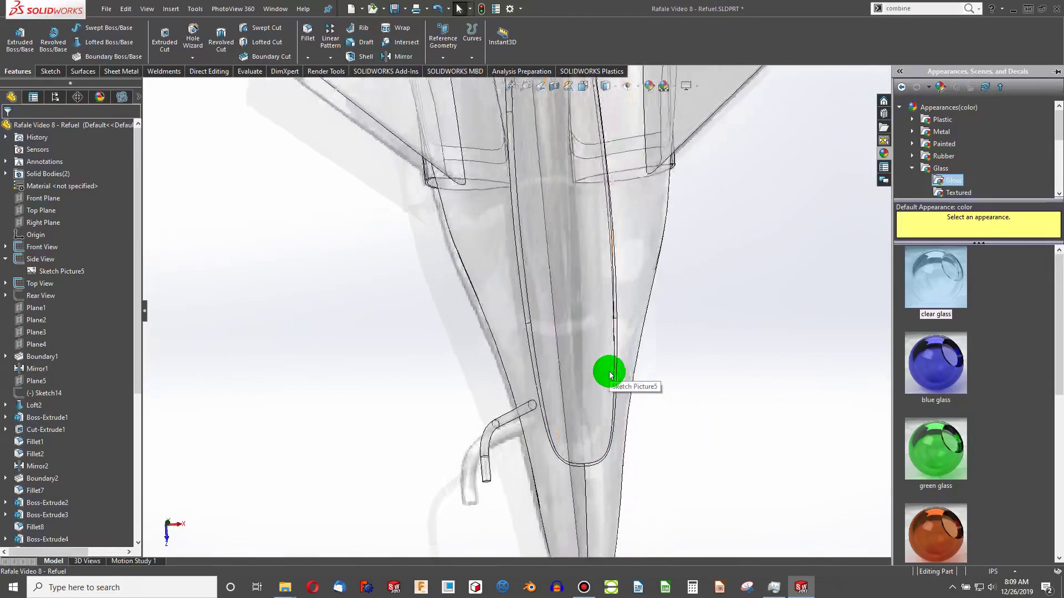
pyautogui.scroll(-5, 609, 376)
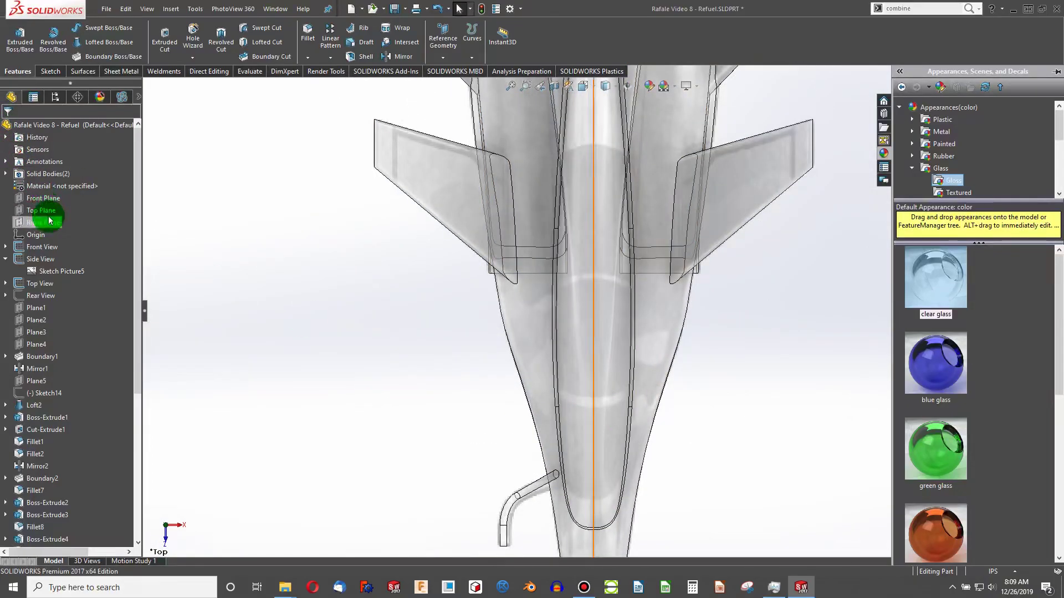
# Step: Start a sketch on the Top Plane and draw a three-point arc of about 4.46 in radius across the canopy, extending past the fuselage
pyautogui.click(16, 38)
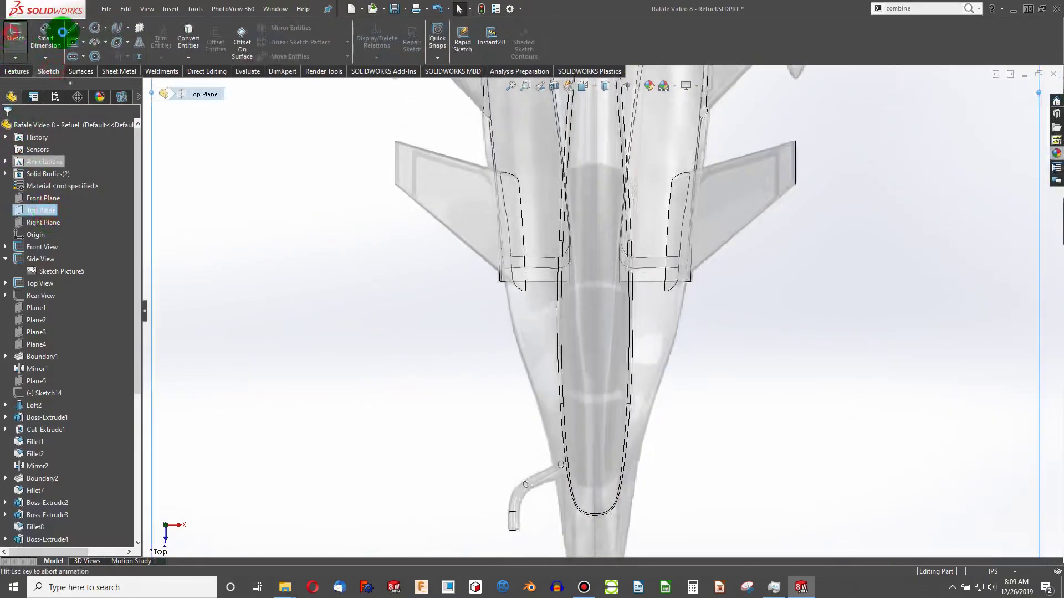
pyautogui.click(94, 42)
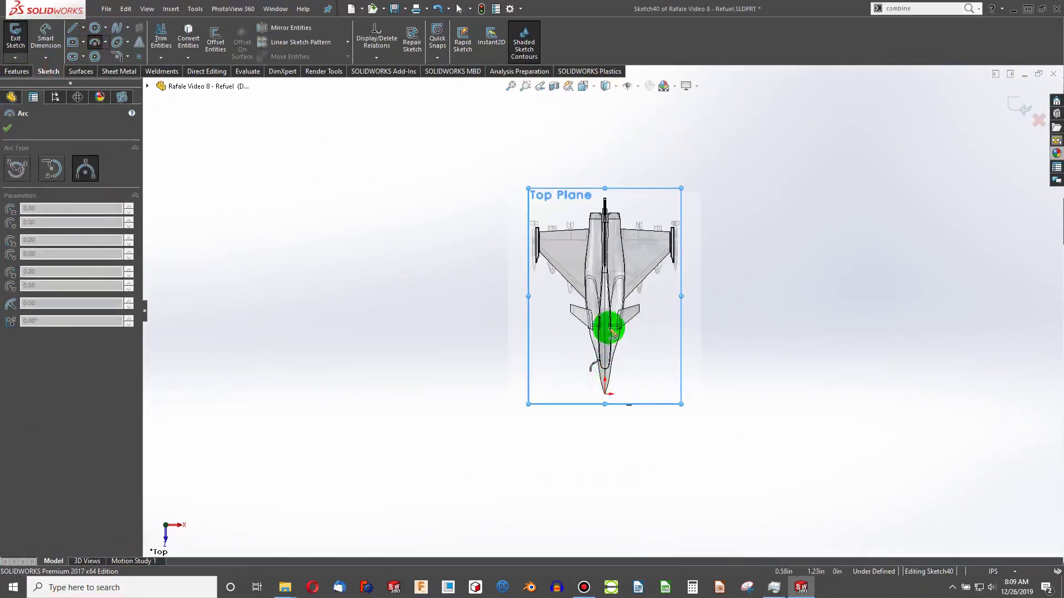
pyautogui.scroll(-6, 637, 349)
pyautogui.click(640, 321)
pyautogui.click(374, 294)
pyautogui.click(487, 342)
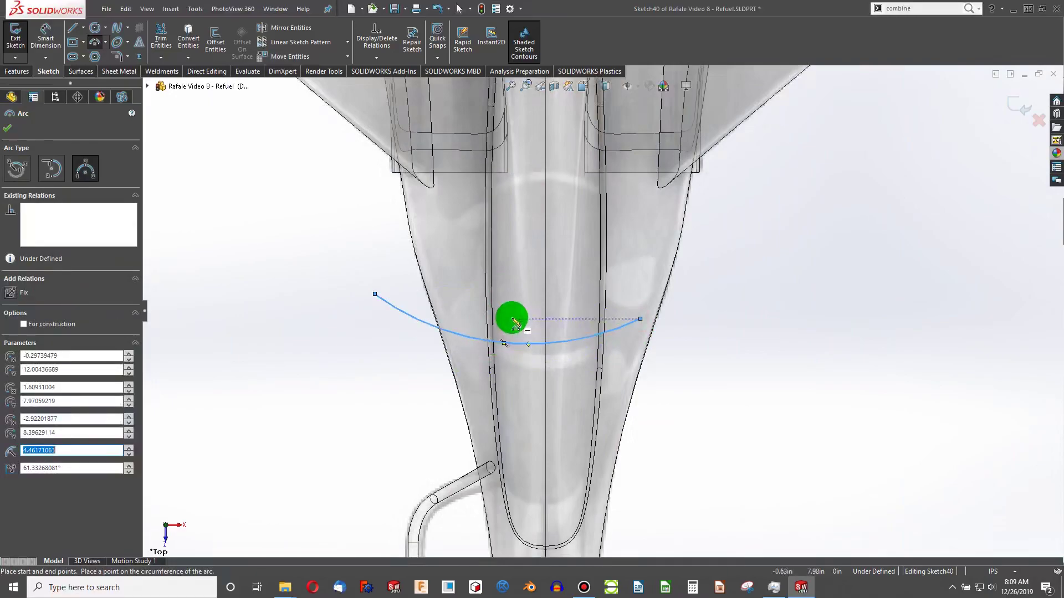
# Step: Constrain the arc's centre point vertically in line with the vertex at the aircraft's nose tip
pyautogui.scroll(3, 602, 310)
pyautogui.press('Escape')
pyautogui.click(569, 182)
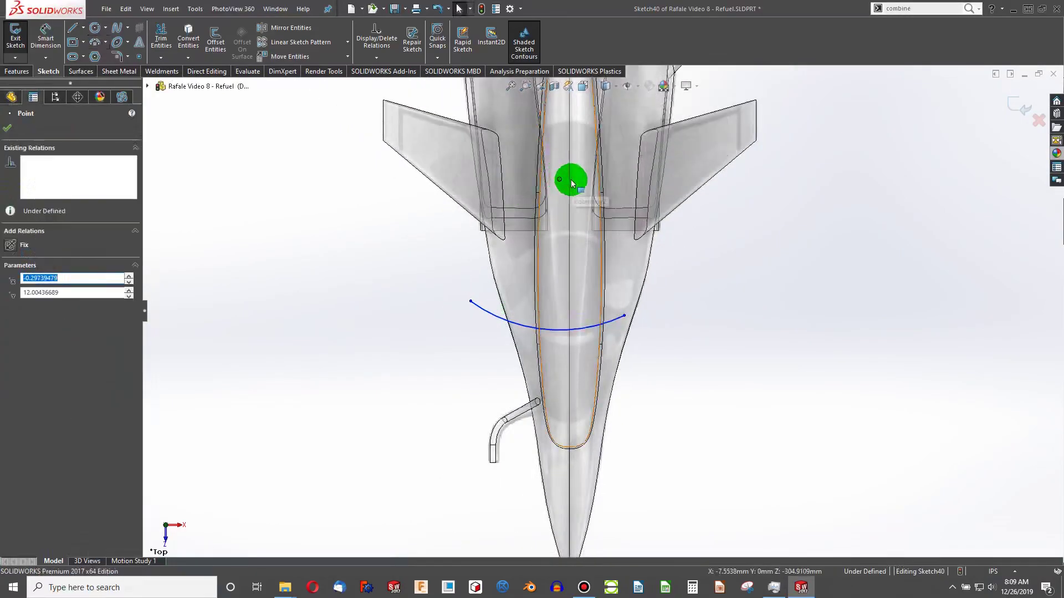
pyautogui.scroll(3, 576, 332)
pyautogui.keyDown('ctrl'); pyautogui.click(587, 443); pyautogui.keyUp('ctrl')
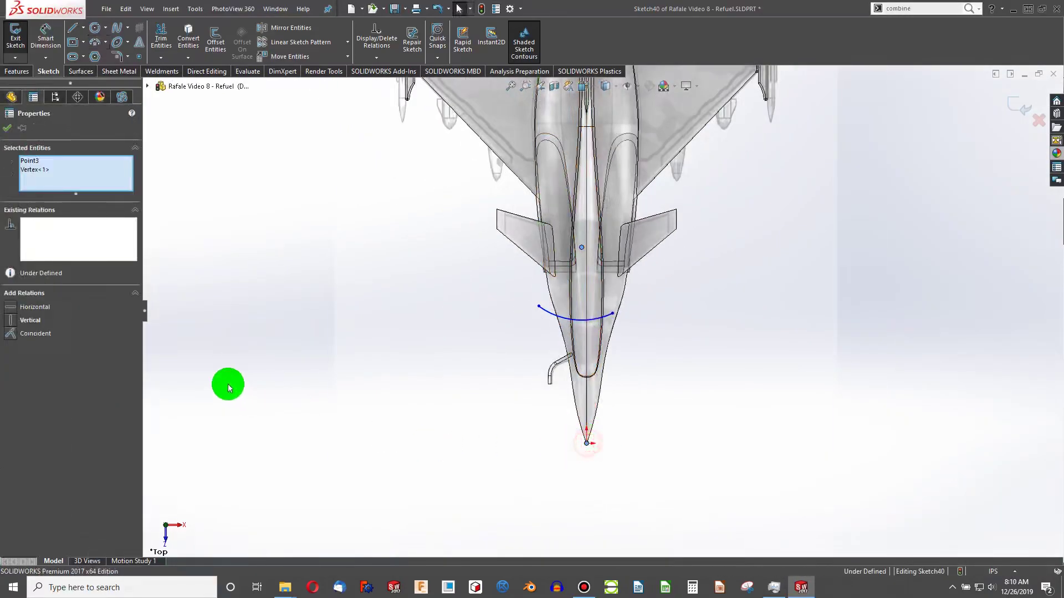
pyautogui.click(418, 373)
# Step: Level the arc's two endpoints with a horizontal relation
pyautogui.scroll(-5, 627, 303)
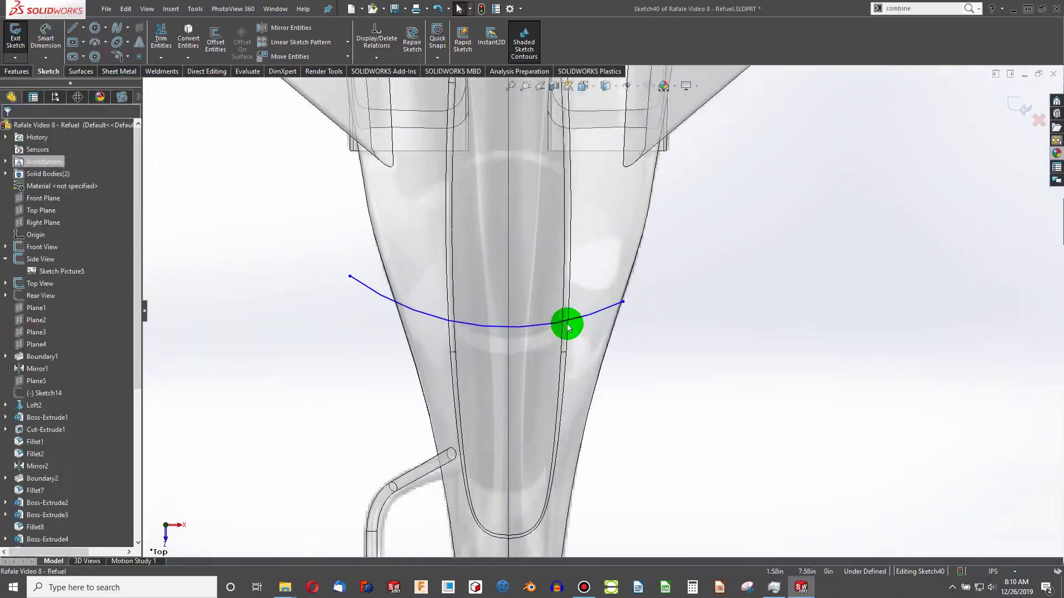
pyautogui.click(625, 304)
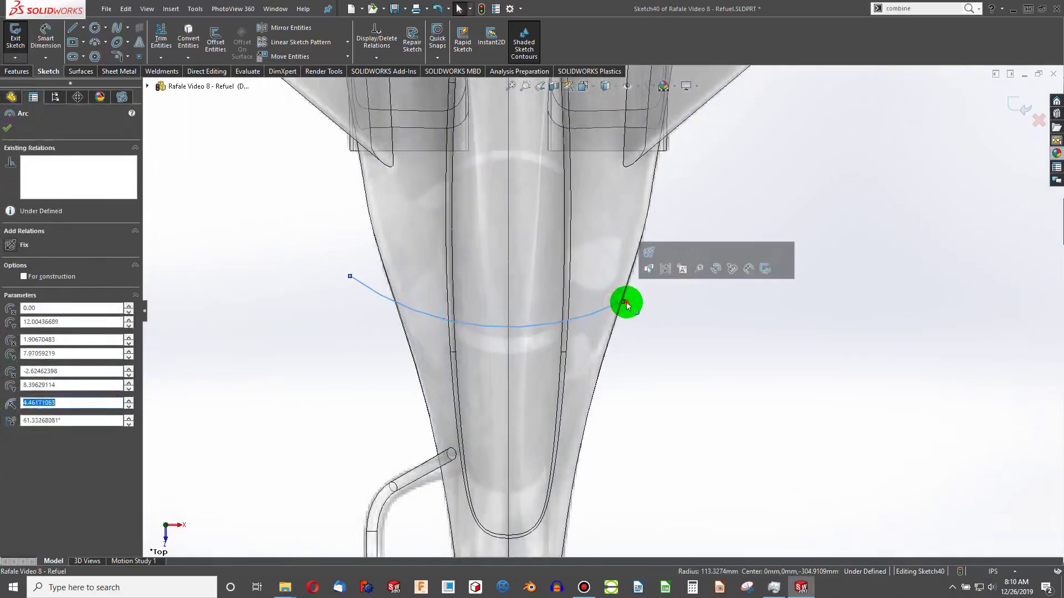
pyautogui.click(624, 303)
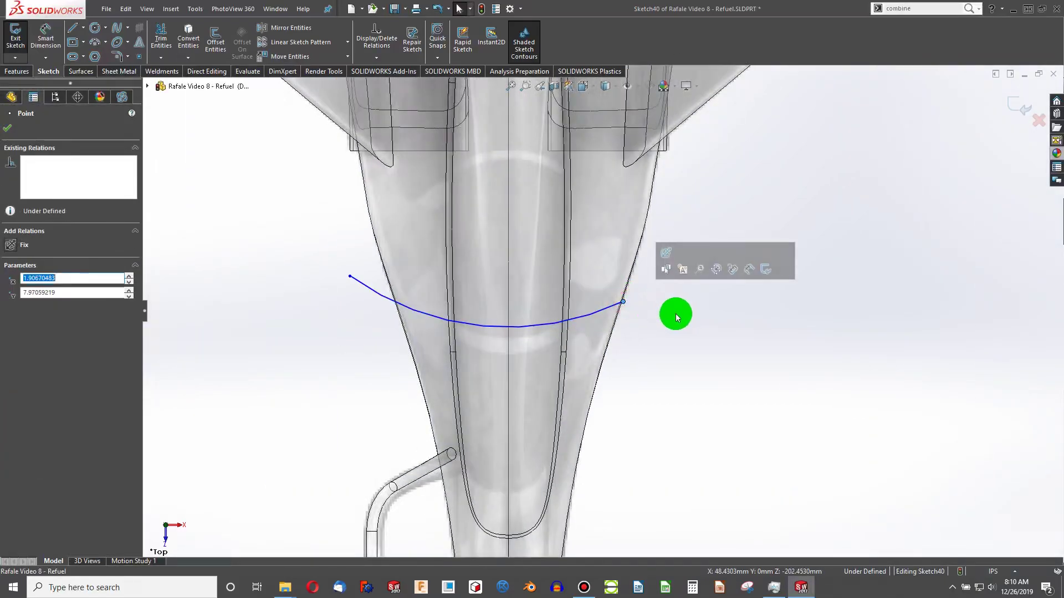
pyautogui.keyDown('ctrl'); pyautogui.click(350, 277); pyautogui.keyUp('ctrl')
pyautogui.click(262, 331)
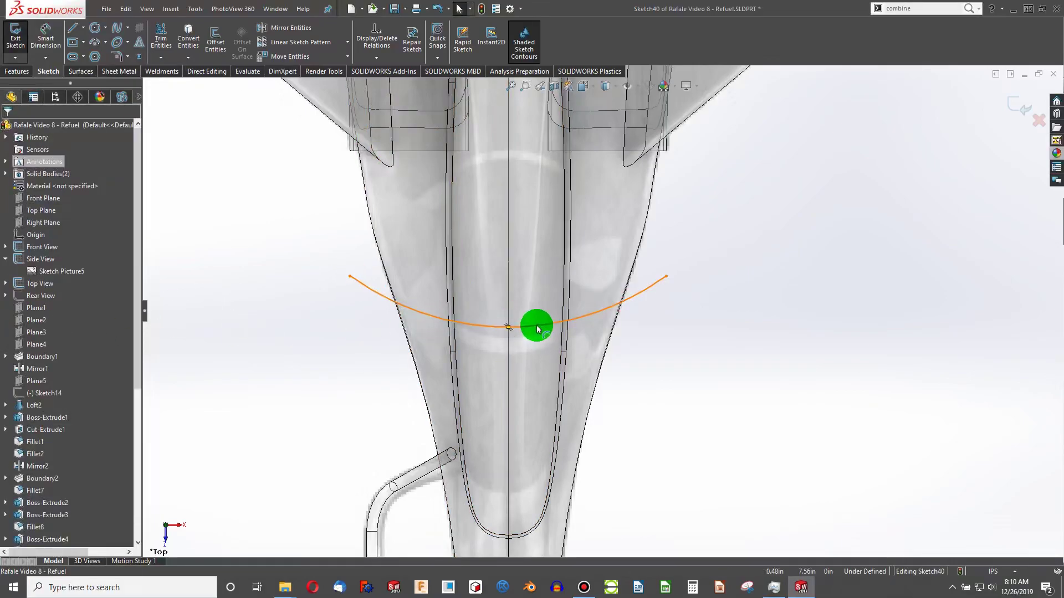
# Step: Set the arc's radius to 2 in and move it onto the rear edge of the light band in the canopy picture
pyautogui.click(448, 316)
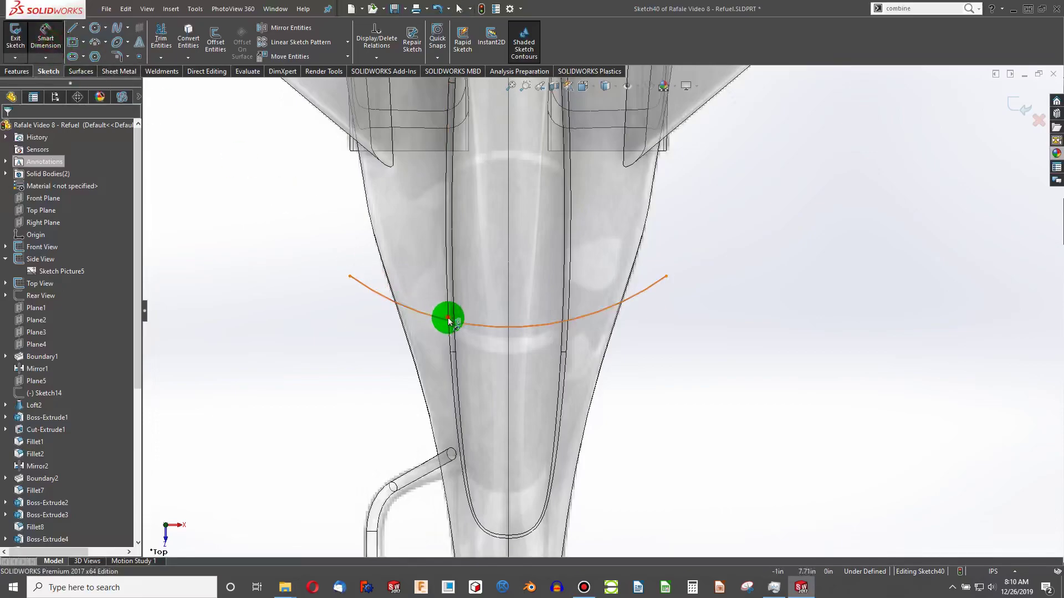
pyautogui.click(479, 289)
pyautogui.write('2')
pyautogui.press('Return')
pyautogui.press('Escape')
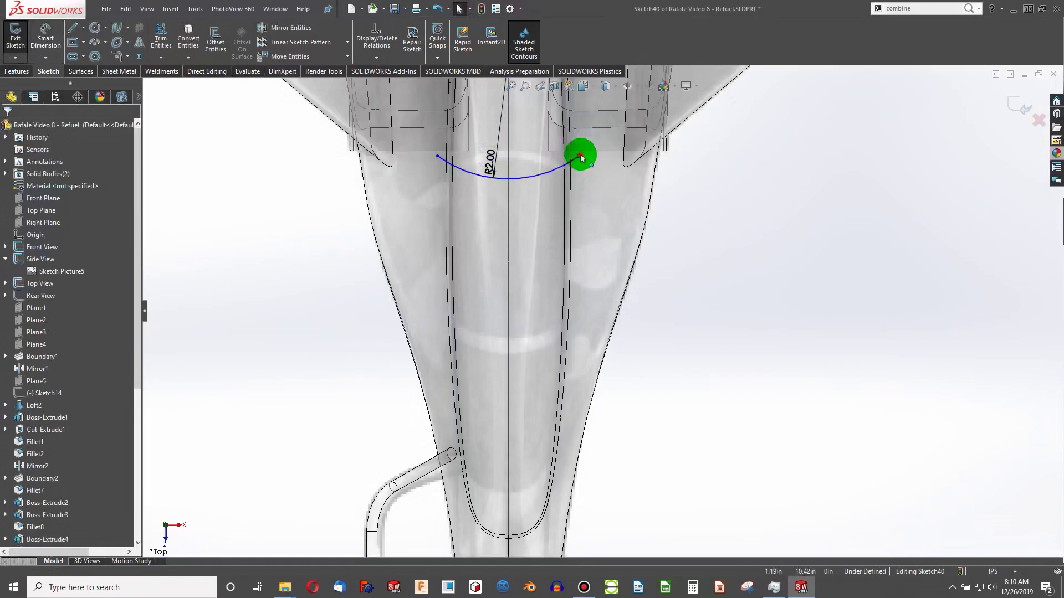
pyautogui.moveTo(580, 158); pyautogui.dragTo(587, 309)
pyautogui.click(215, 200)
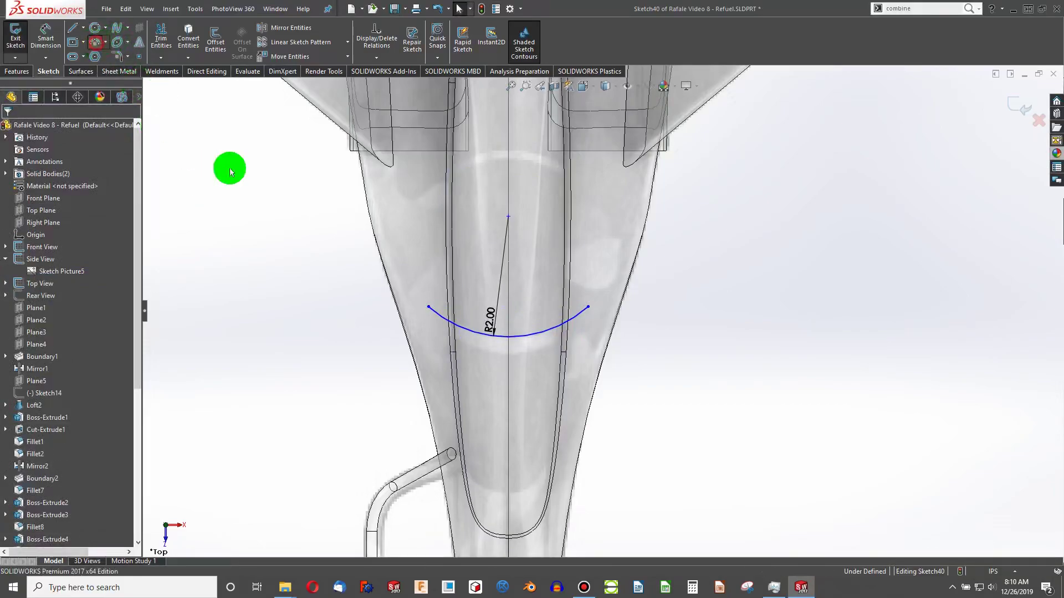
# Step: Draw a second three-point arc about 4.2 in wide just forward of the first and make its endpoints horizontal
pyautogui.click(374, 342)
pyautogui.click(628, 377)
pyautogui.click(546, 387)
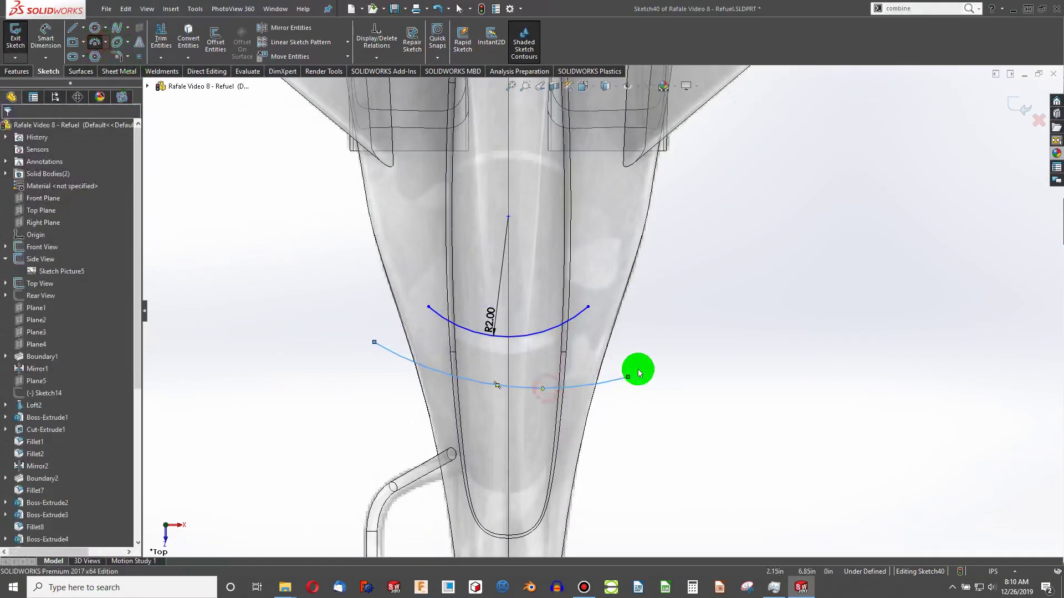
pyautogui.click(629, 377)
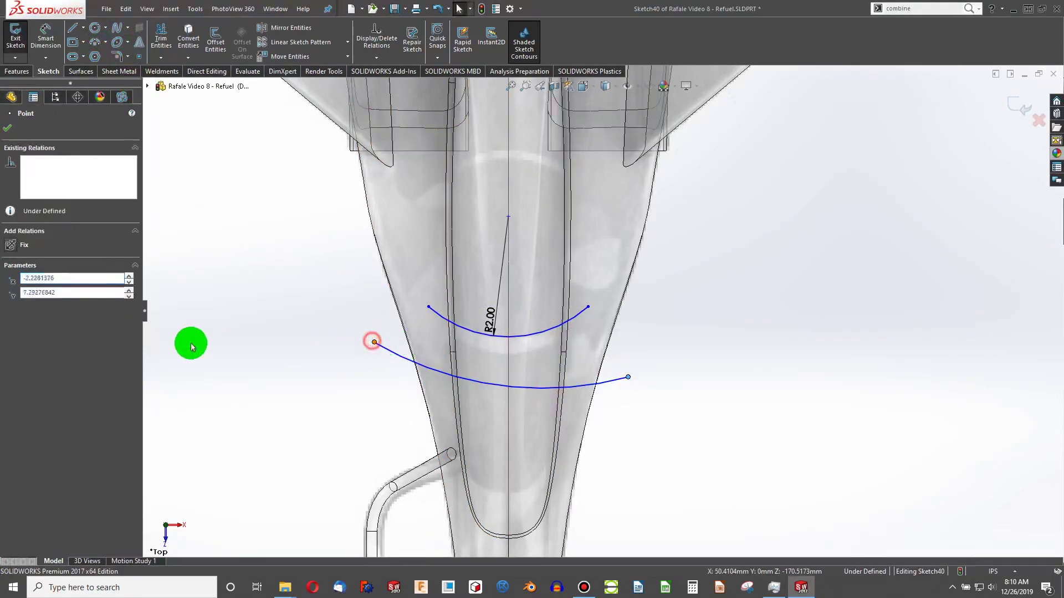
pyautogui.click(96, 330)
pyautogui.click(290, 384)
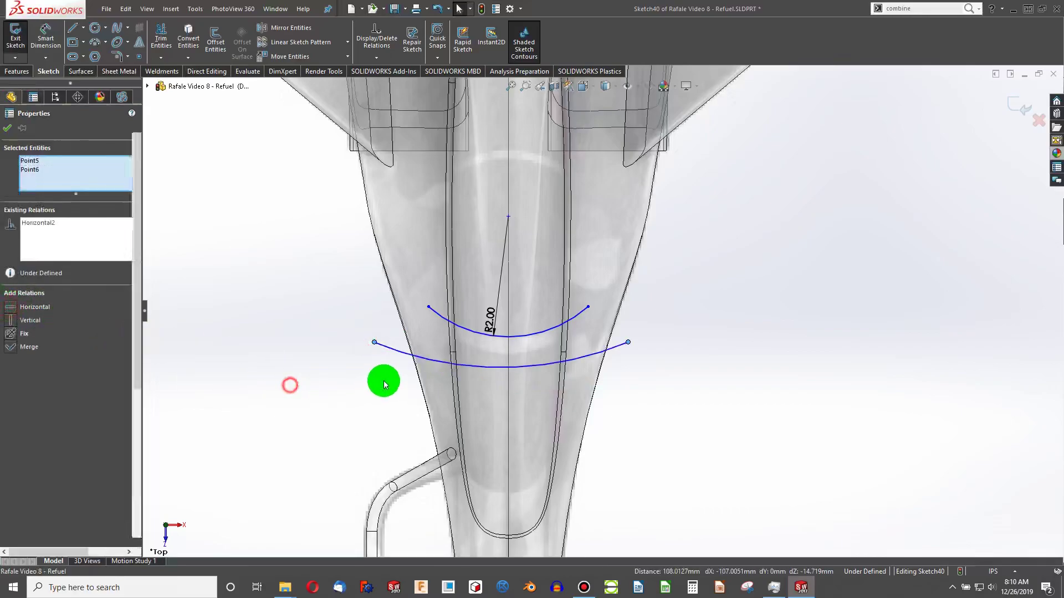
# Step: Add an Equal relation between the two canopy arcs
pyautogui.click(456, 328)
pyautogui.keyDown('ctrl'); pyautogui.click(451, 361); pyautogui.keyUp('ctrl')
pyautogui.keyDown('ctrl'); pyautogui.click(449, 366); pyautogui.keyUp('ctrl')
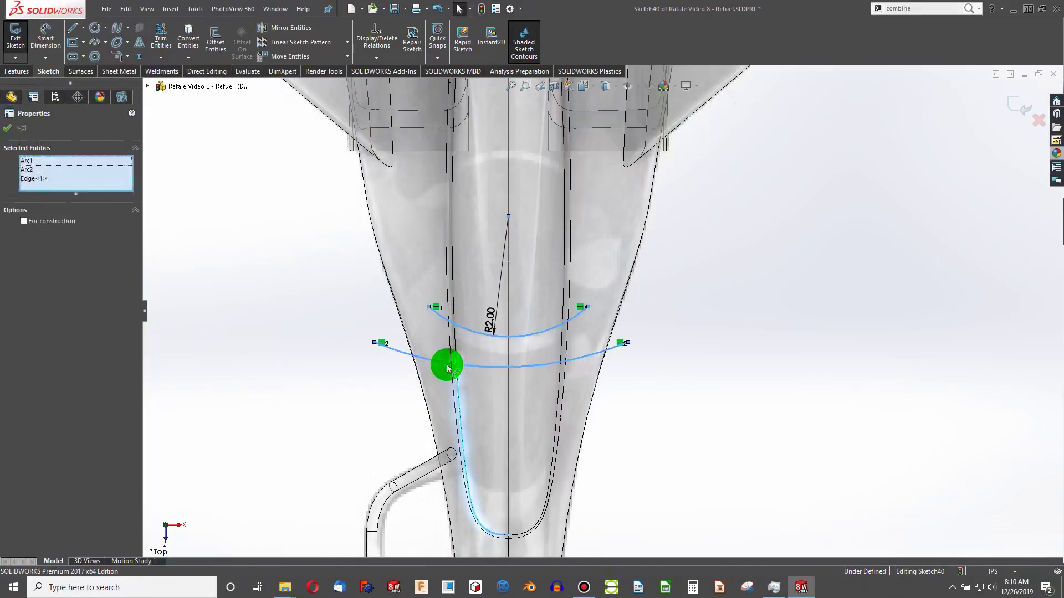
pyautogui.keyDown('ctrl'); pyautogui.click(458, 382); pyautogui.keyUp('ctrl')
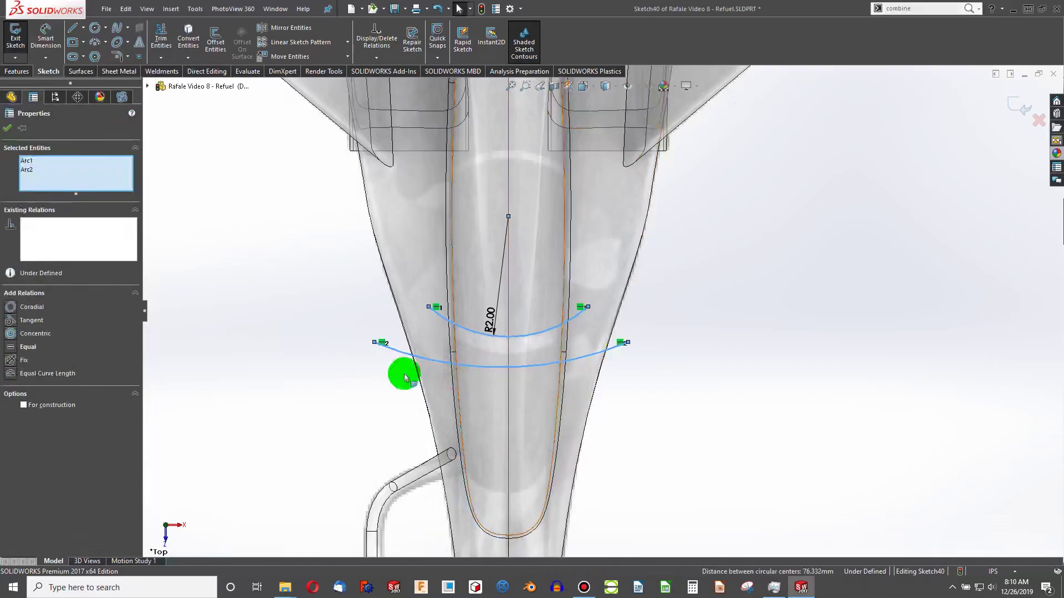
pyautogui.click(27, 347)
pyautogui.click(273, 392)
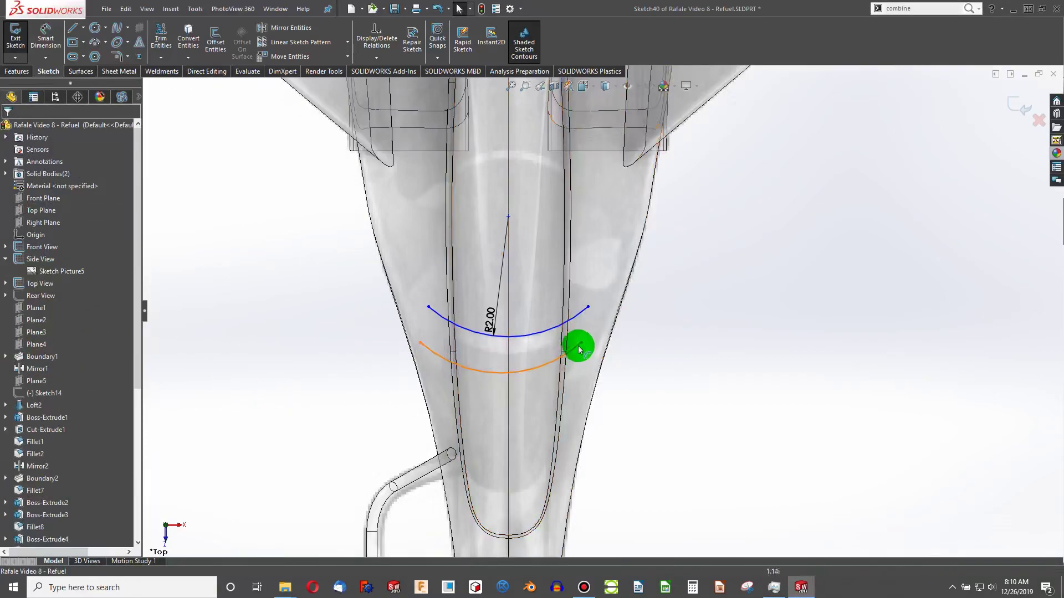
# Step: Align the second arc's centre vertically with the centre of the R2.00 arc
pyautogui.click(580, 345)
pyautogui.click(501, 254)
pyautogui.keyDown('ctrl'); pyautogui.click(507, 223); pyautogui.keyUp('ctrl')
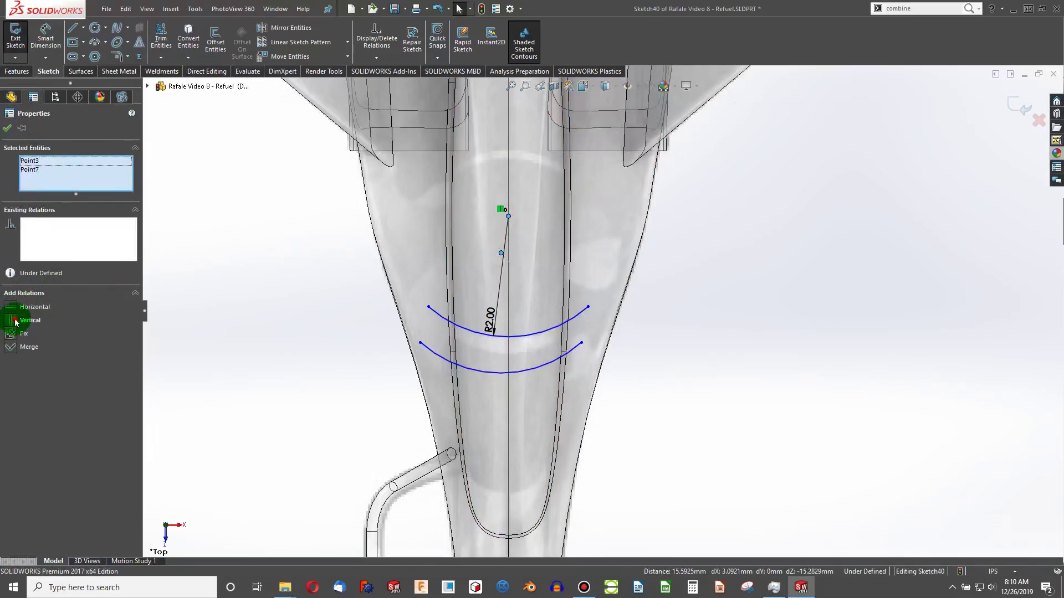
pyautogui.click(15, 321)
pyautogui.click(216, 375)
# Step: Shorten the second arc and shift it back towards the first, onto the front edge of the picture's light band
pyautogui.click(515, 355)
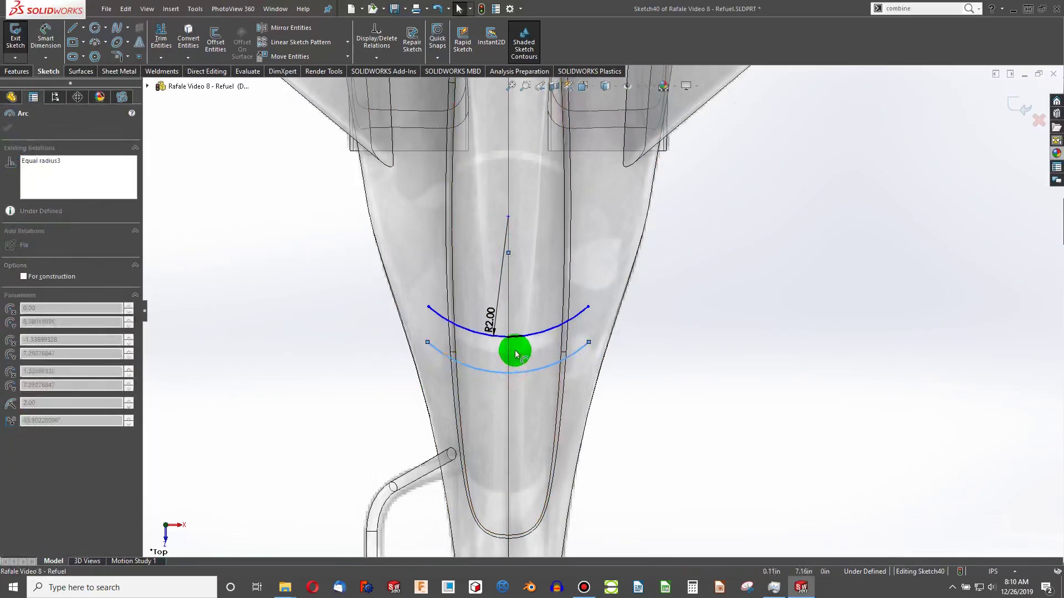
pyautogui.click(577, 339)
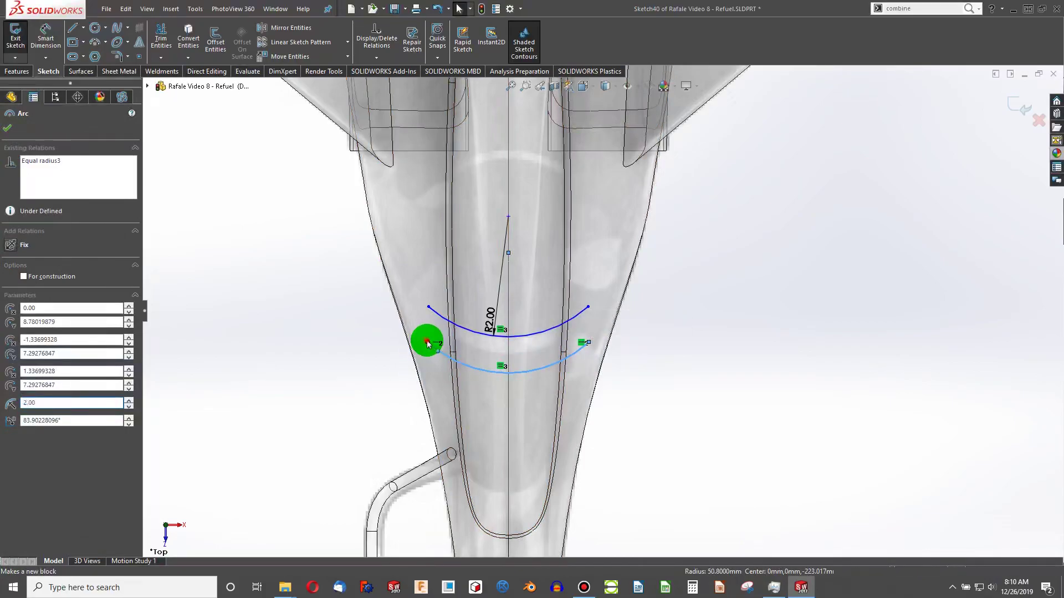
pyautogui.moveTo(427, 340)
pyautogui.mouseDown()
pyautogui.moveTo(448, 327)
pyautogui.moveTo(437, 332)
pyautogui.mouseUp()
pyautogui.click(619, 385)
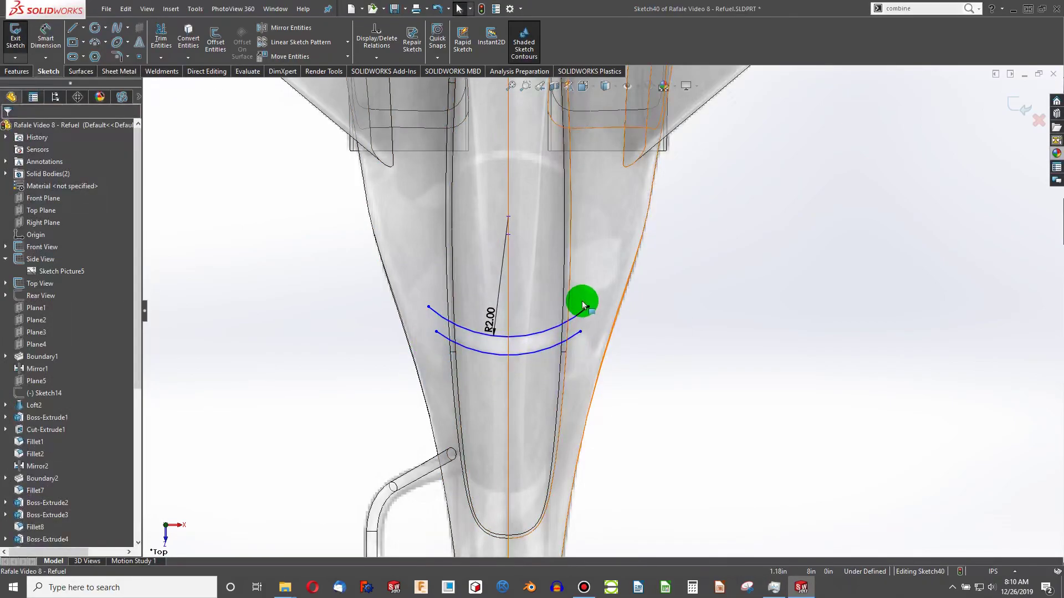
pyautogui.click(588, 308)
pyautogui.click(581, 333)
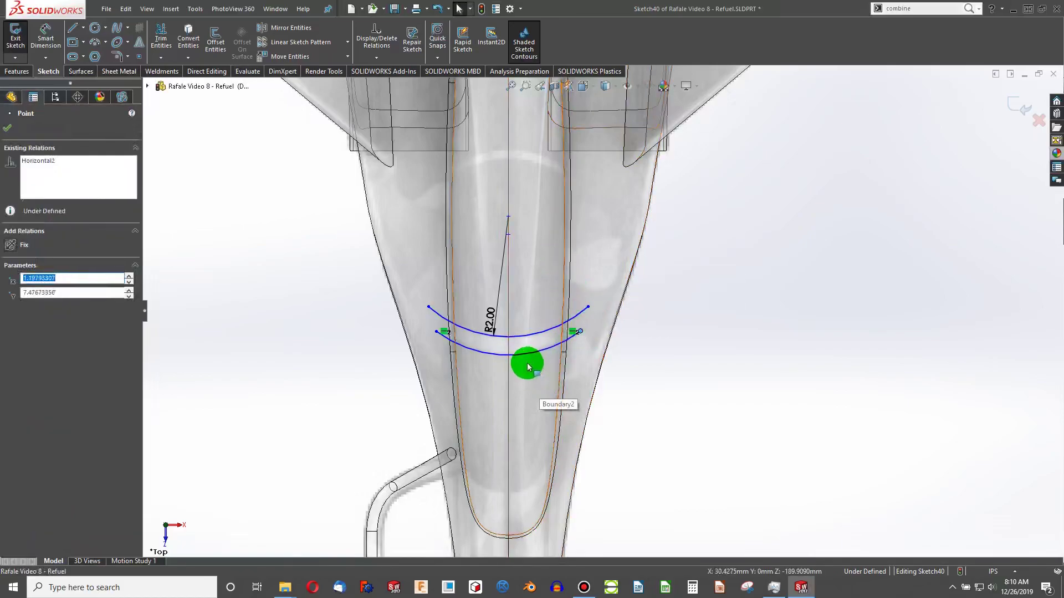
# Step: Fine-tune the forward arc's endpoint so the curve follows the light band in the Top View picture
pyautogui.scroll(3, 508, 360)
pyautogui.scroll(-6, 542, 221)
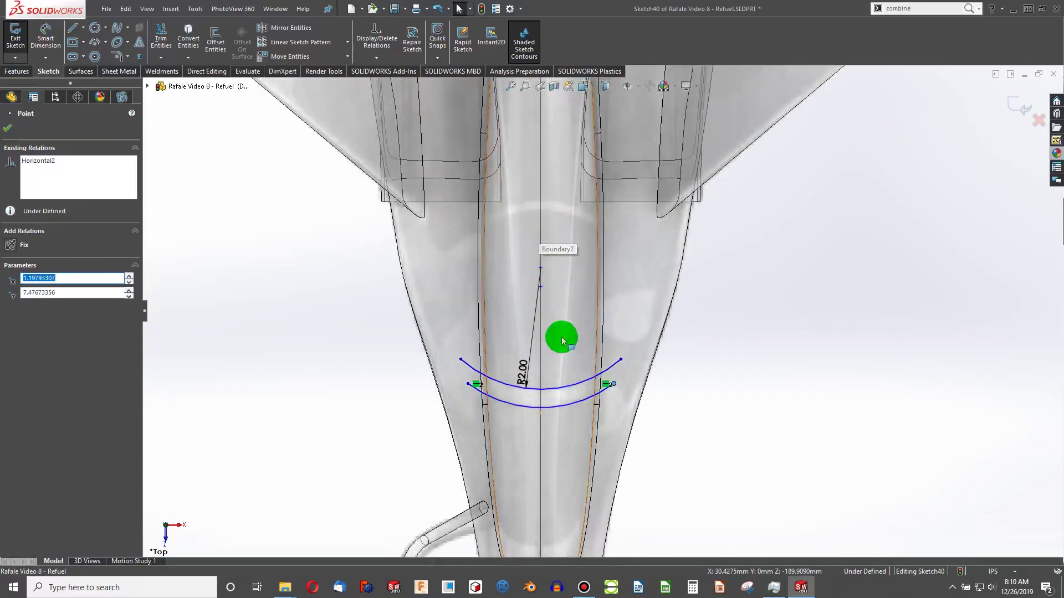
pyautogui.scroll(-2, 562, 398)
pyautogui.click(543, 401)
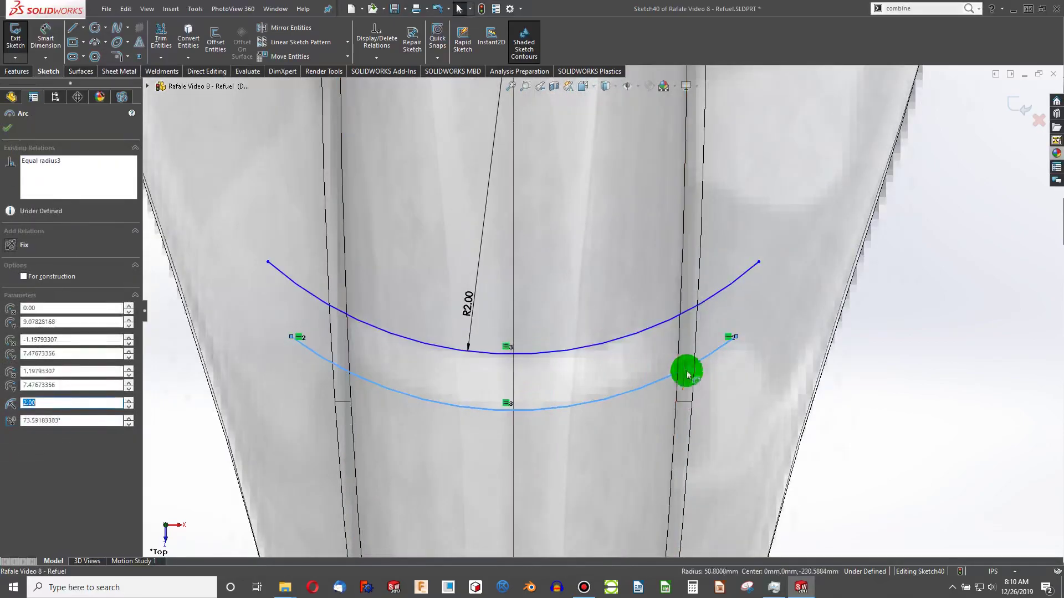
pyautogui.moveTo(735, 335)
pyautogui.mouseDown()
pyautogui.moveTo(720, 311)
pyautogui.moveTo(729, 336)
pyautogui.mouseUp()
pyautogui.scroll(1, 676, 406)
pyautogui.scroll(5, 617, 208)
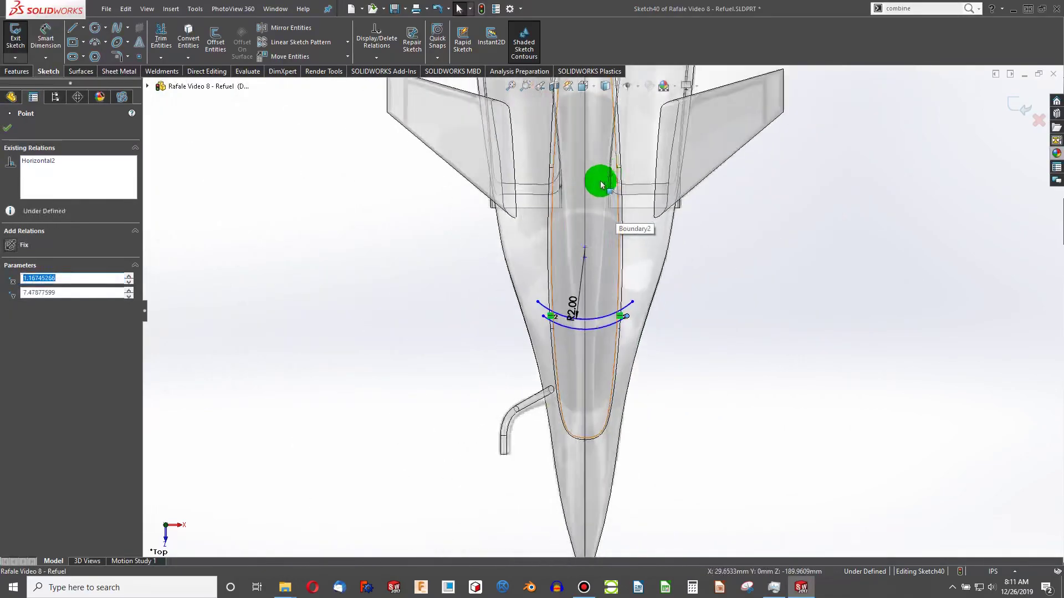
# Step: Draw a three-point arc of about 1.56 in radius, bowed rearward, near the rear light band of the canopy picture
pyautogui.scroll(-6, 487, 264)
pyautogui.click(97, 44)
pyautogui.click(323, 304)
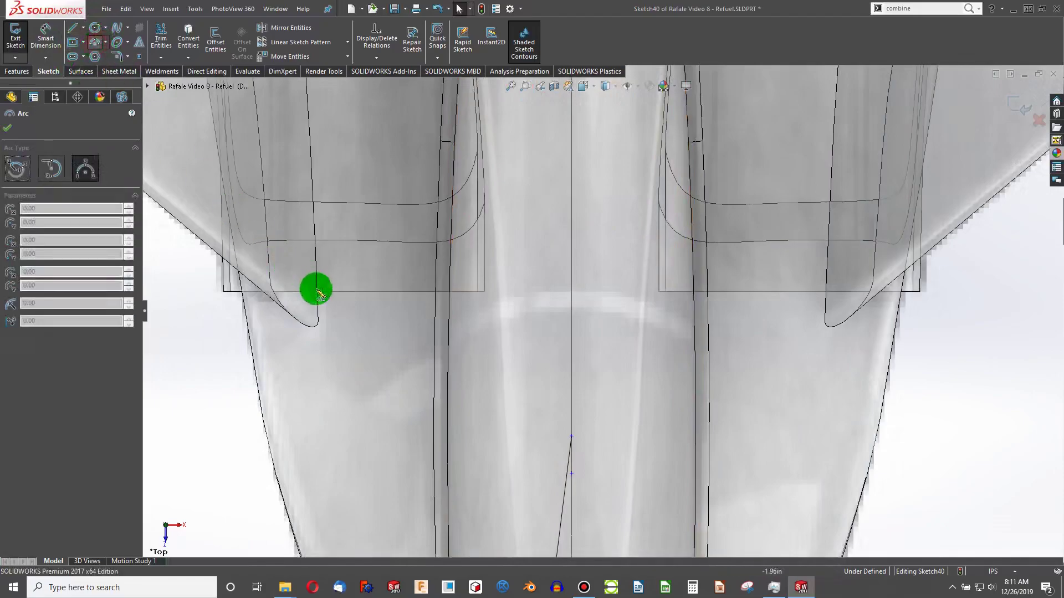
pyautogui.click(736, 424)
pyautogui.click(598, 335)
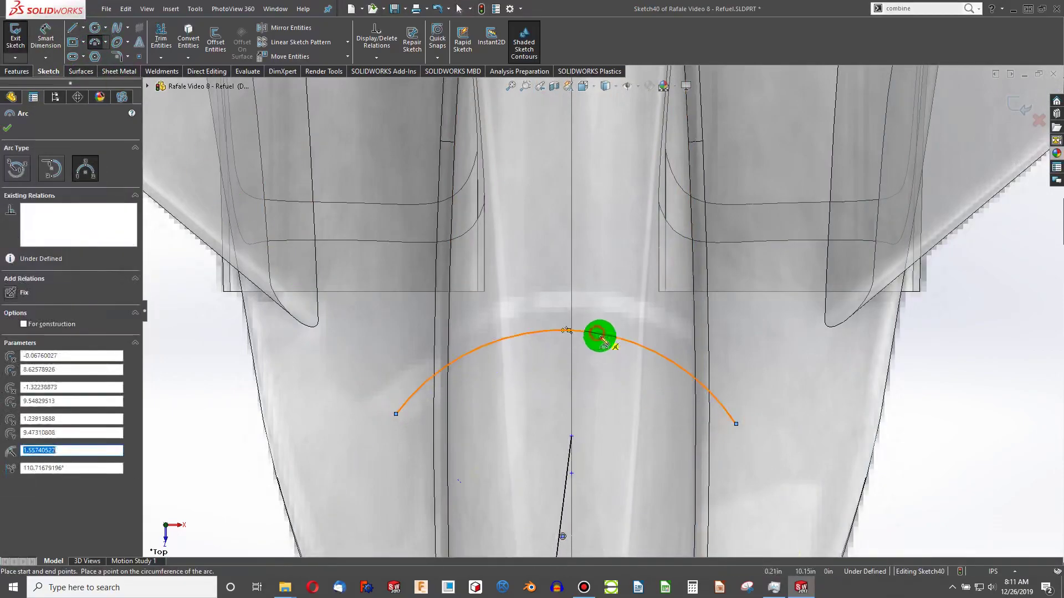
pyautogui.press('Escape')
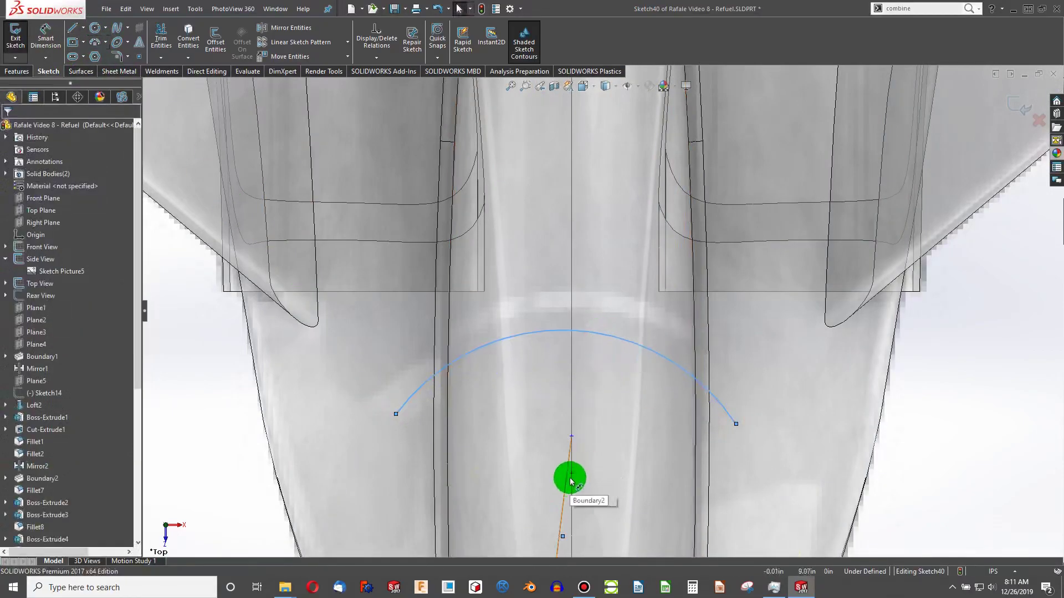
# Step: Constrain the rear arc's centre point vertically in line with the nose tip vertex
pyautogui.click(563, 536)
pyautogui.scroll(5, 576, 443)
pyautogui.scroll(2, 600, 489)
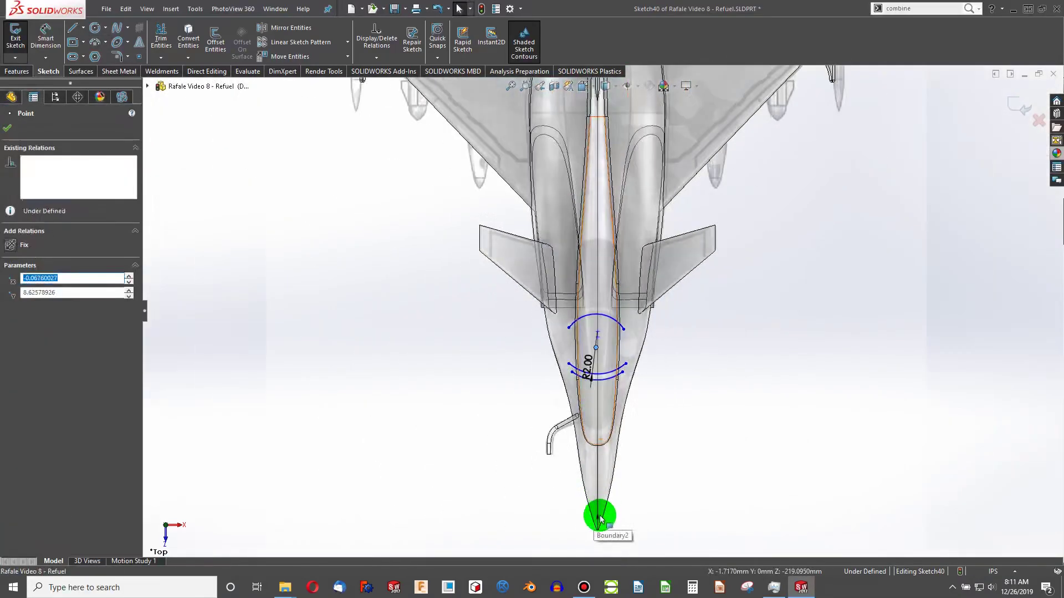
pyautogui.keyDown('ctrl'); pyautogui.click(598, 532); pyautogui.keyUp('ctrl')
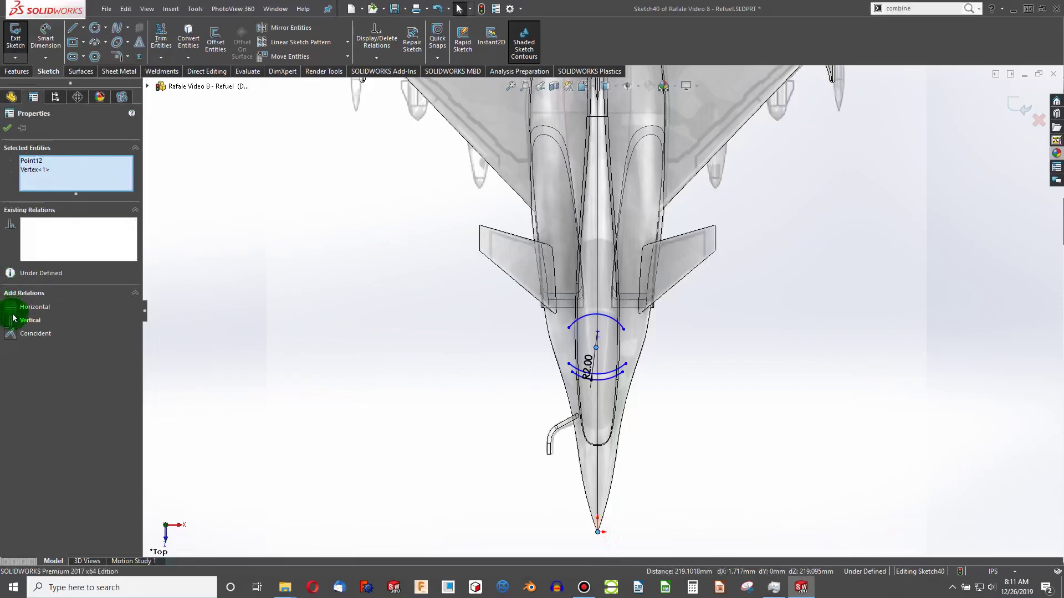
pyautogui.scroll(-2, 610, 304)
pyautogui.scroll(-2, 748, 294)
pyautogui.scroll(-3, 706, 318)
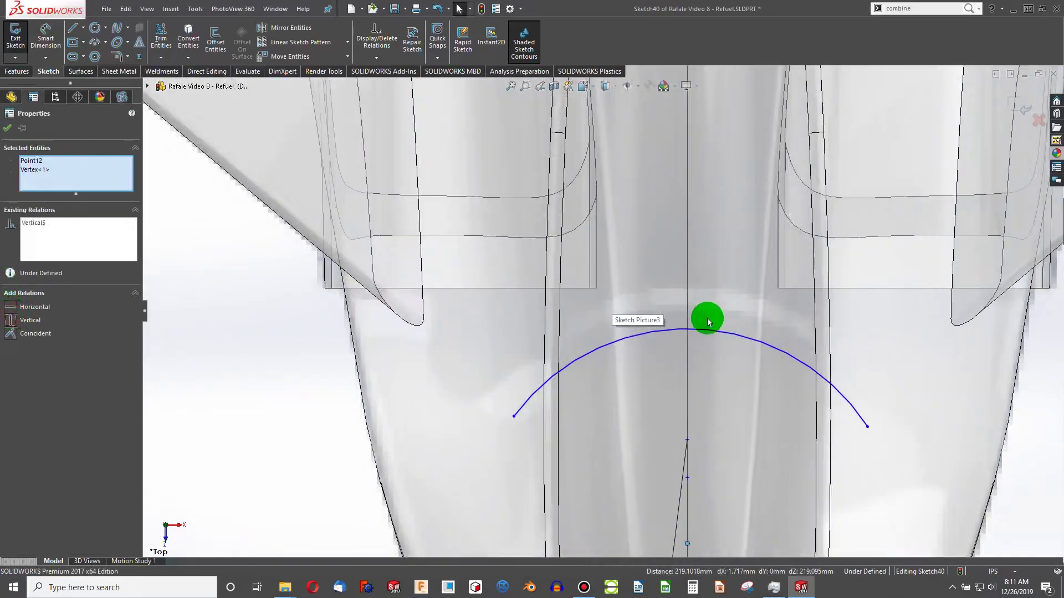
# Step: Enlarge the rear arc to match the picture's curved band and dimension its radius as 1.7 in
pyautogui.scroll(-2, 708, 332)
pyautogui.moveTo(708, 332); pyautogui.dragTo(704, 310)
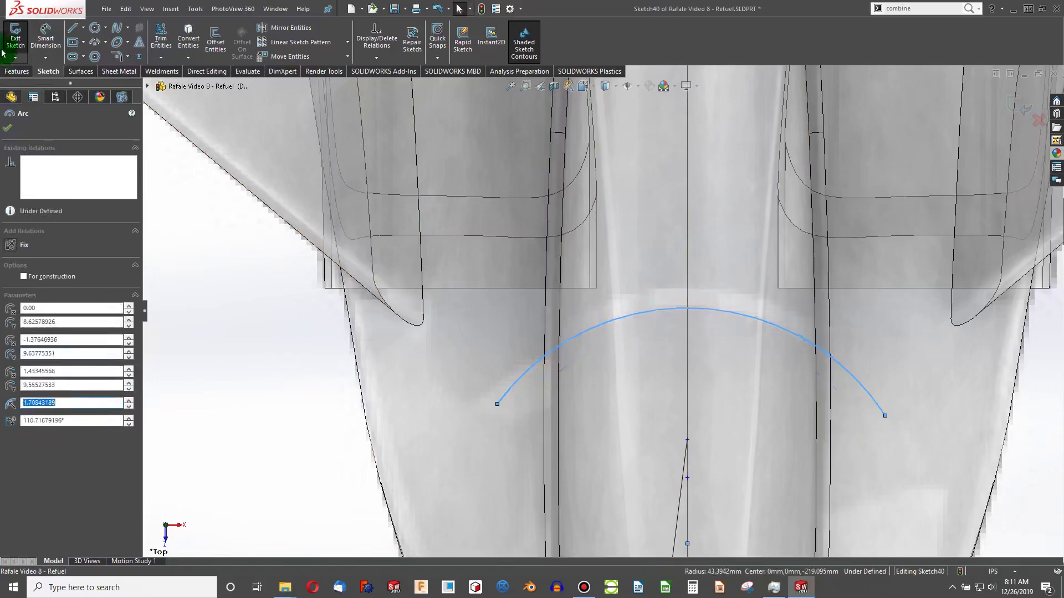
pyautogui.click(45, 38)
pyautogui.click(606, 308)
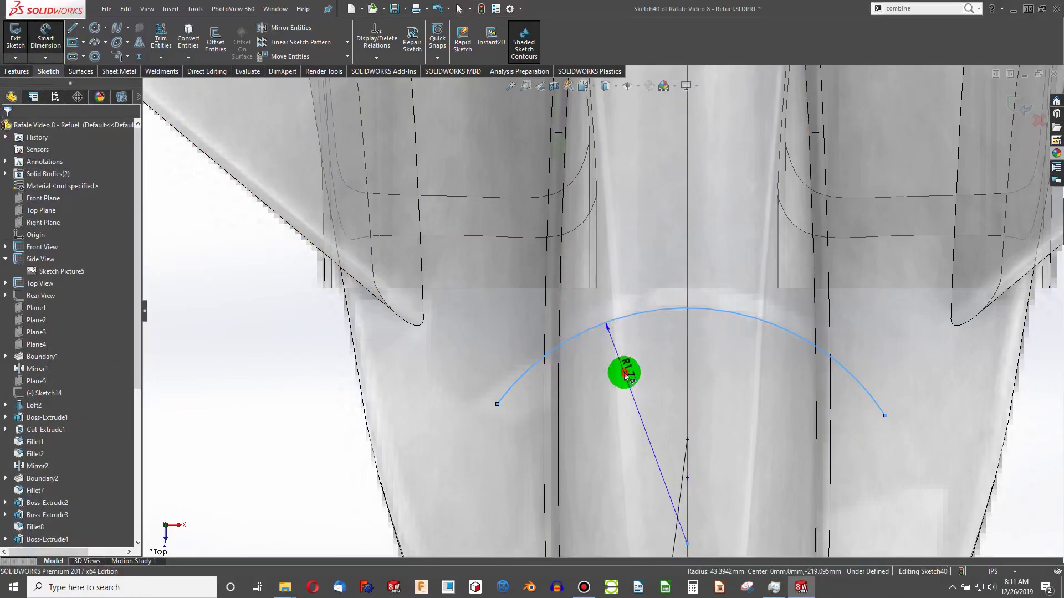
pyautogui.click(626, 377)
pyautogui.write('1')
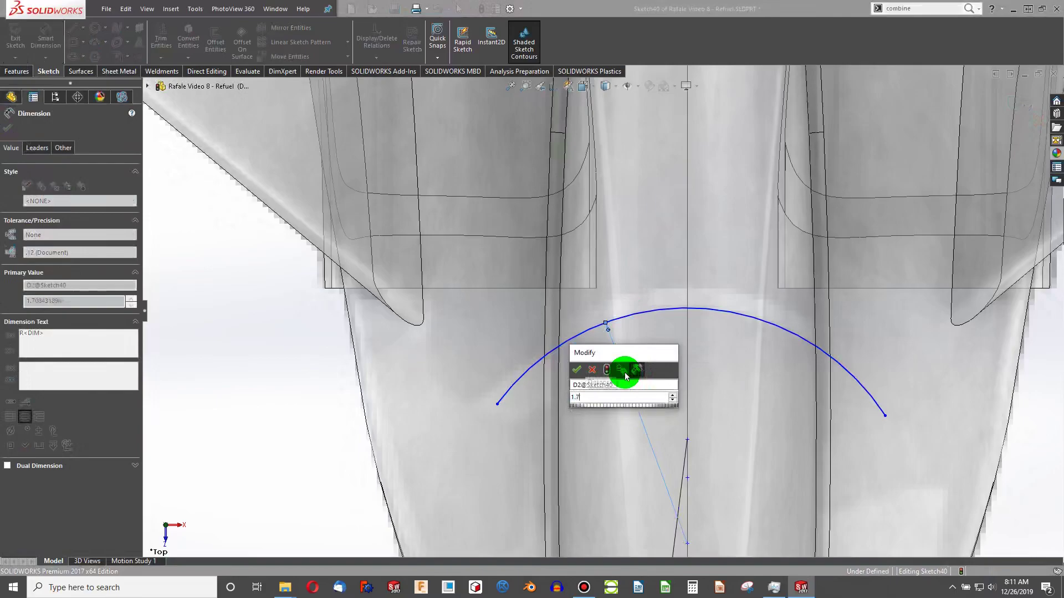
pyautogui.write('.7')
pyautogui.press('Return')
pyautogui.press('Escape')
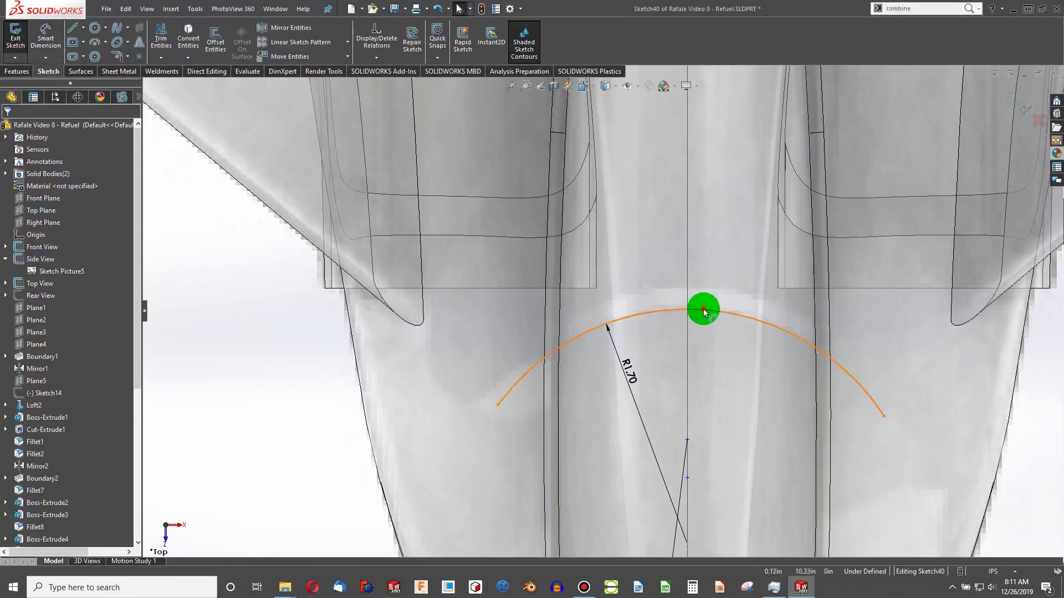
# Step: Adjust the endpoint of the 1.7 in canopy arc and constrain its two endpoints horizontally to each other
pyautogui.click(704, 311)
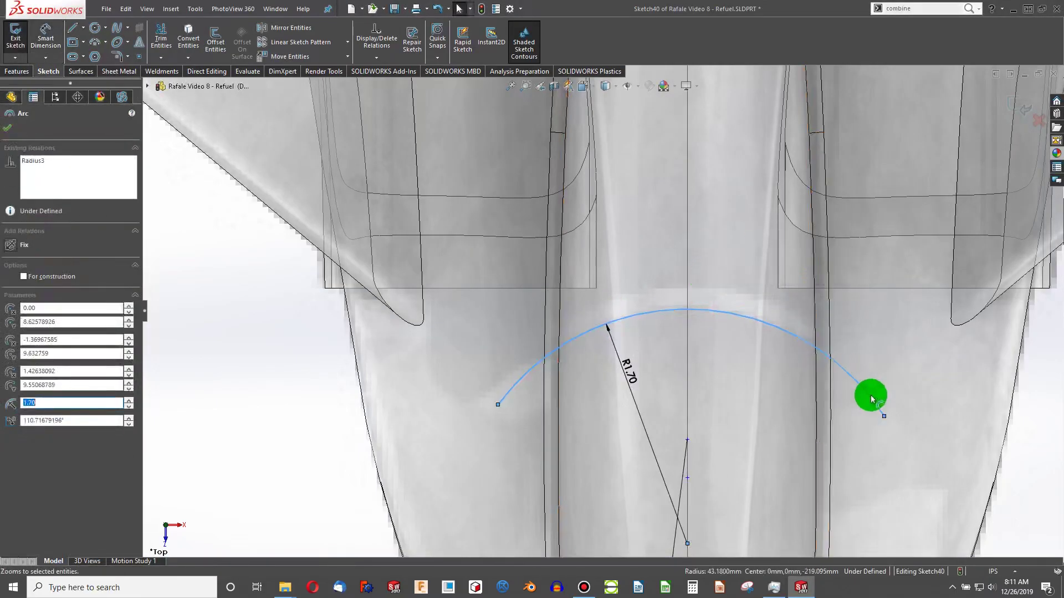
pyautogui.moveTo(884, 417)
pyautogui.mouseDown()
pyautogui.moveTo(921, 327)
pyautogui.moveTo(894, 431)
pyautogui.mouseUp()
pyautogui.click(496, 407)
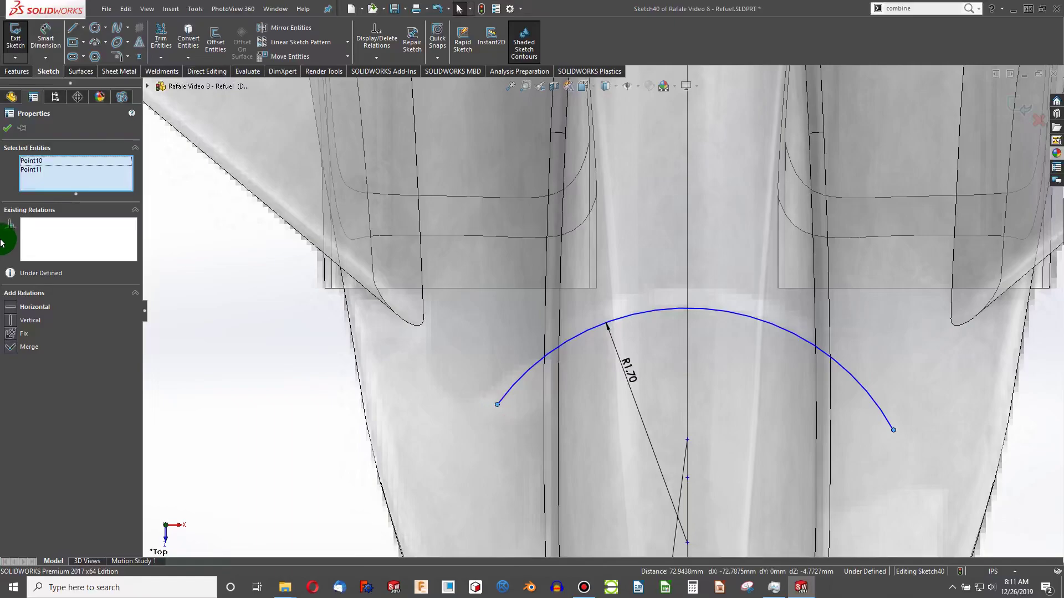
pyautogui.click(446, 344)
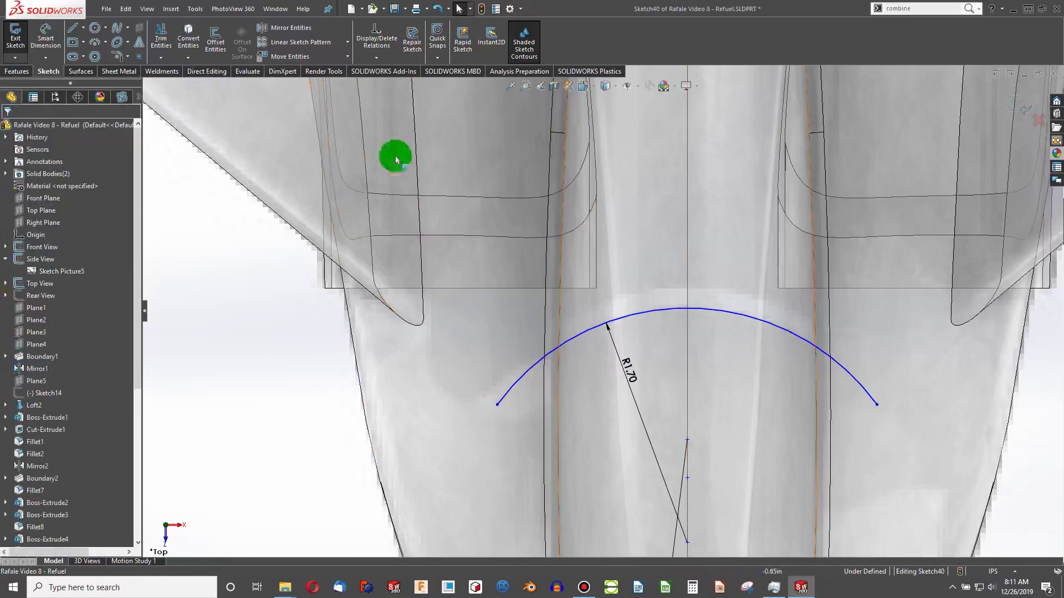
# Step: Draw a wider three-point arc just behind the 1.7 in arc, bowed rearward across the canopy
pyautogui.click(87, 42)
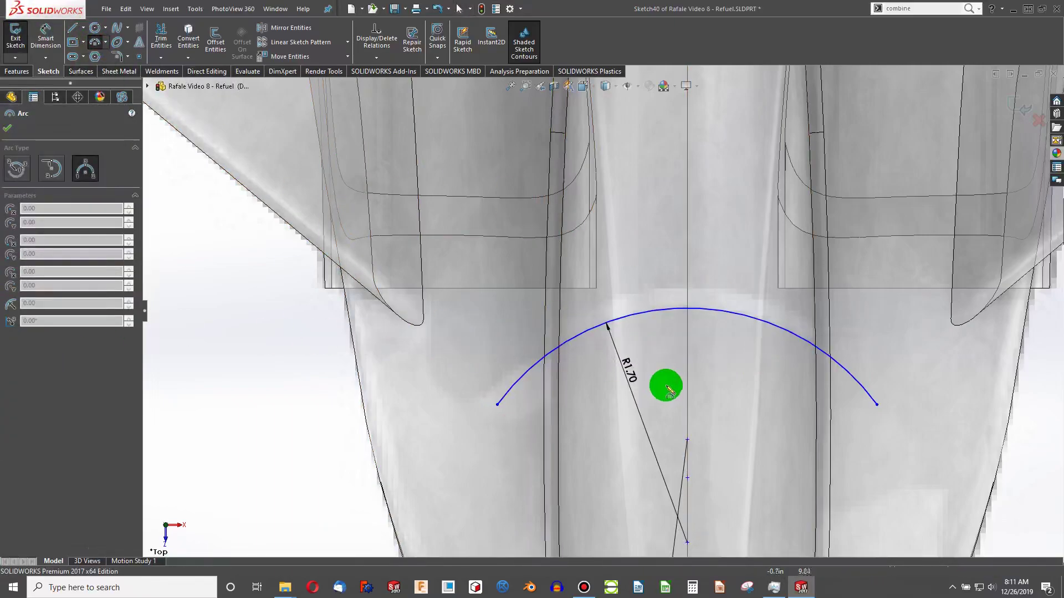
pyautogui.click(460, 374)
pyautogui.click(905, 375)
pyautogui.click(783, 285)
pyautogui.press('Escape')
pyautogui.scroll(2, 752, 310)
pyautogui.scroll(3, 581, 423)
pyautogui.scroll(-1, 622, 423)
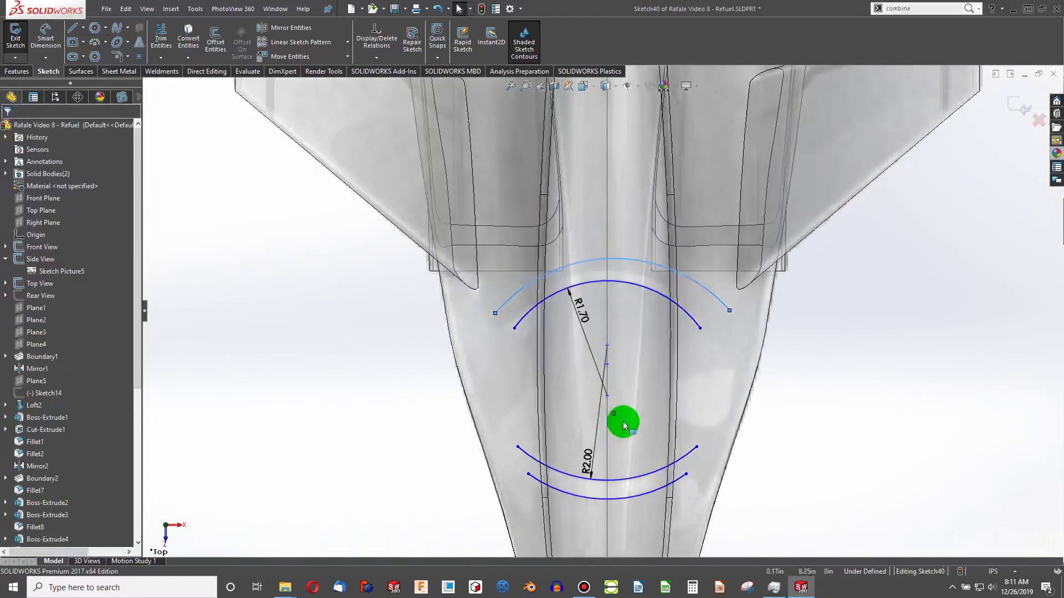
# Step: Constrain the new arc's centre point vertically in line with the 1.7 in arc's centre point
pyautogui.click(609, 408)
pyautogui.keyDown('ctrl'); pyautogui.click(608, 397); pyautogui.keyUp('ctrl')
pyautogui.click(22, 274)
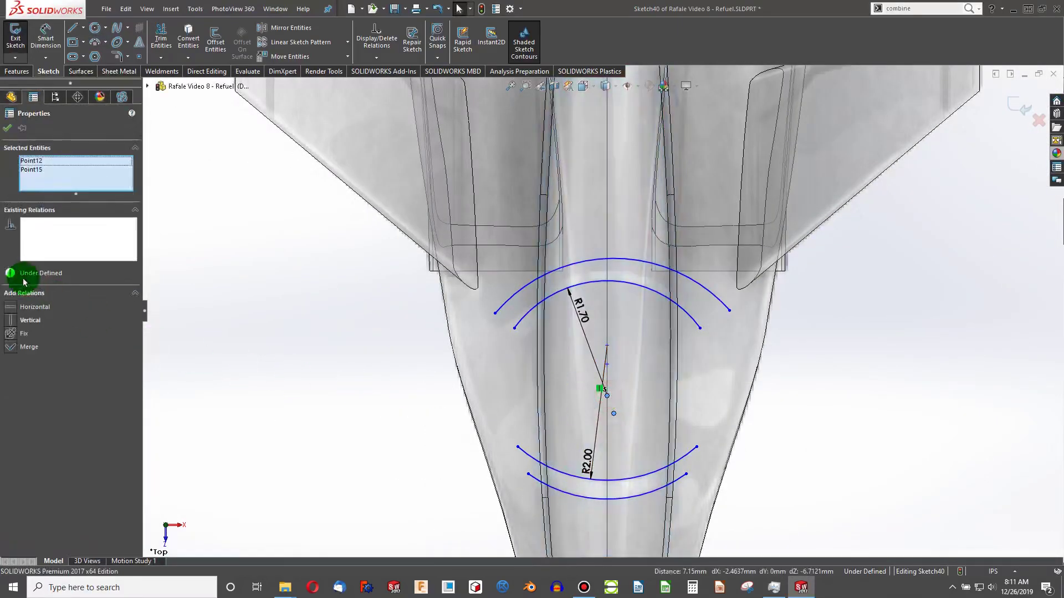
pyautogui.click(12, 323)
pyautogui.click(313, 373)
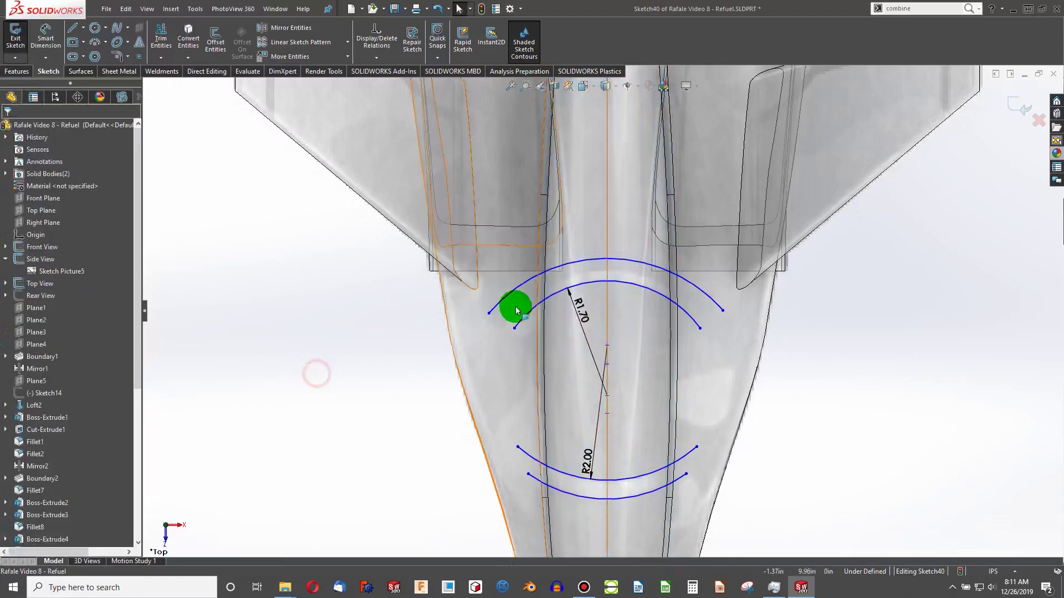
# Step: Constrain the endpoints of the arc behind the 1.7 in arc horizontally to each other
pyautogui.click(486, 315)
pyautogui.keyDown('ctrl'); pyautogui.click(723, 310); pyautogui.keyUp('ctrl')
pyautogui.click(284, 314)
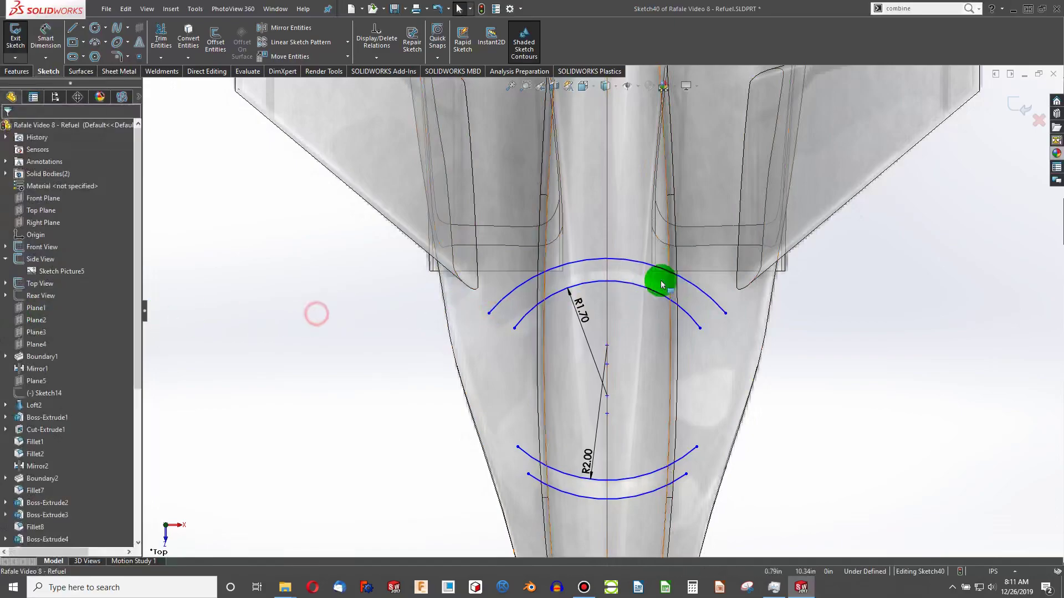
# Step: Make the new arc equal in radius to the 1.7 in arc and move it just behind that arc along the light band
pyautogui.scroll(-5, 577, 266)
pyautogui.click(552, 289)
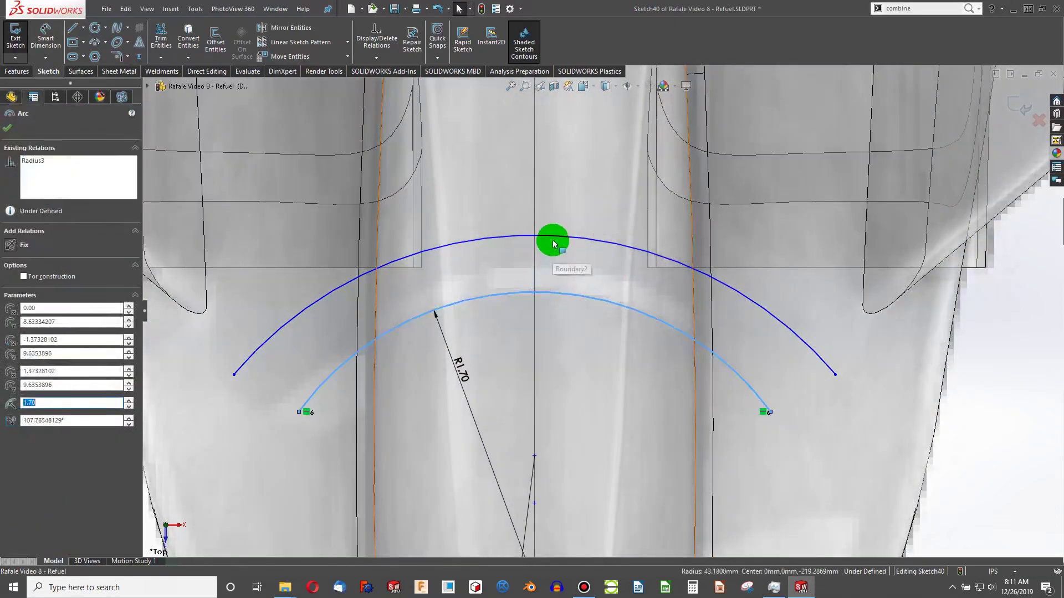
pyautogui.keyDown('ctrl'); pyautogui.click(553, 240); pyautogui.keyUp('ctrl')
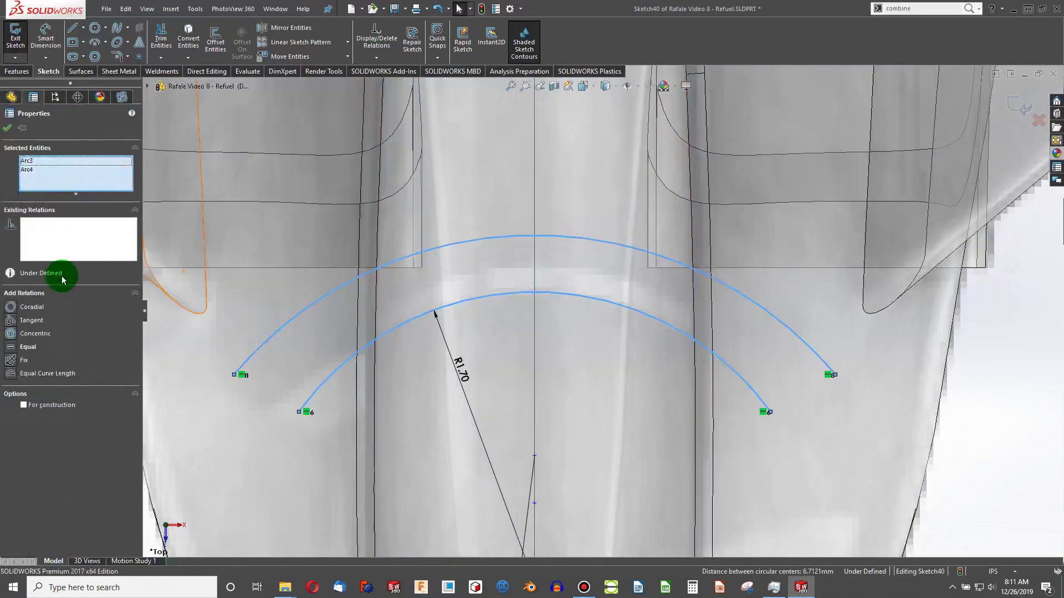
pyautogui.click(9, 347)
pyautogui.click(412, 265)
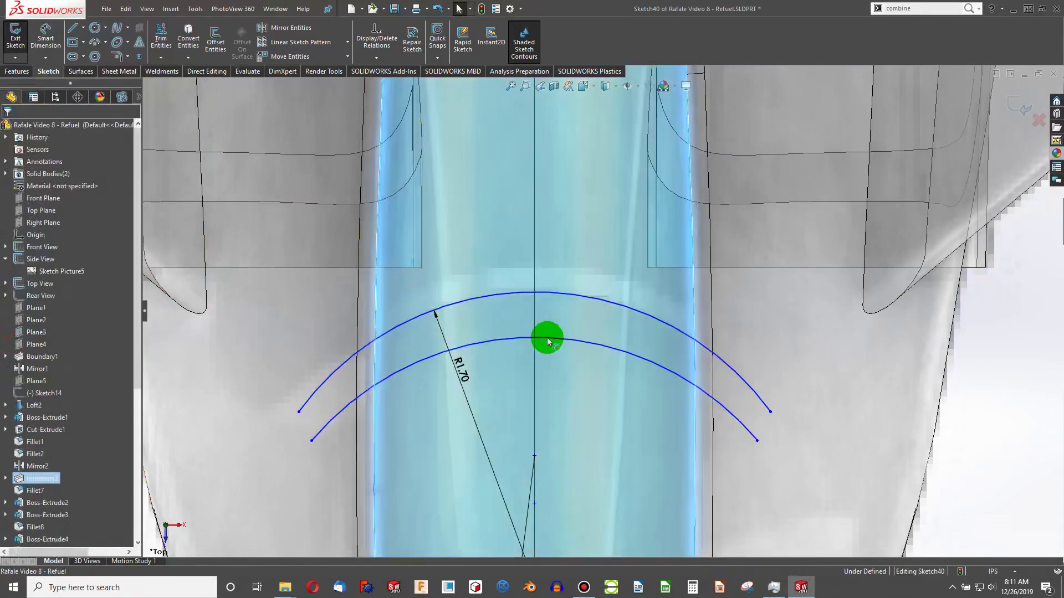
pyautogui.click(560, 314)
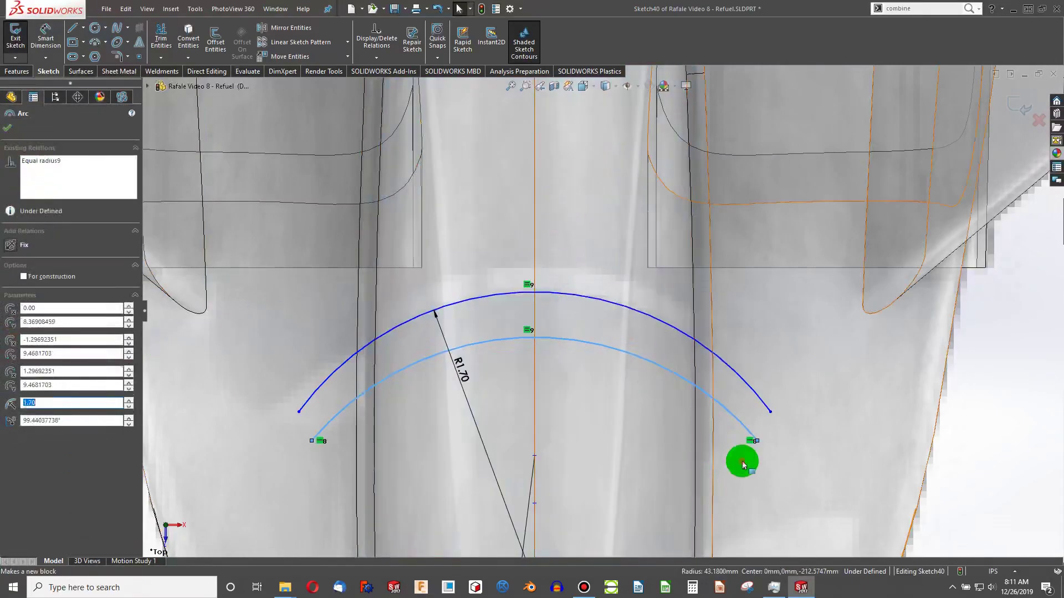
pyautogui.moveTo(741, 458)
pyautogui.mouseDown()
pyautogui.moveTo(760, 443)
pyautogui.moveTo(757, 367)
pyautogui.mouseUp()
# Step: Draw a three-point arc of about 1.97 in radius farther aft, near the rear shading edge of the canopy picture
pyautogui.scroll(8, 674, 327)
pyautogui.scroll(-3, 587, 222)
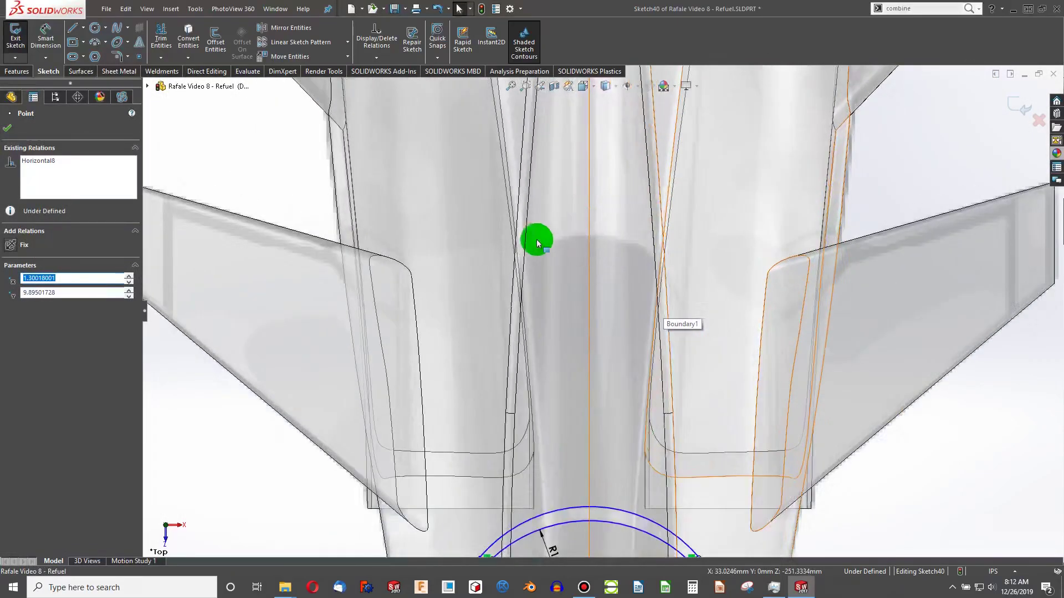
pyautogui.click(97, 46)
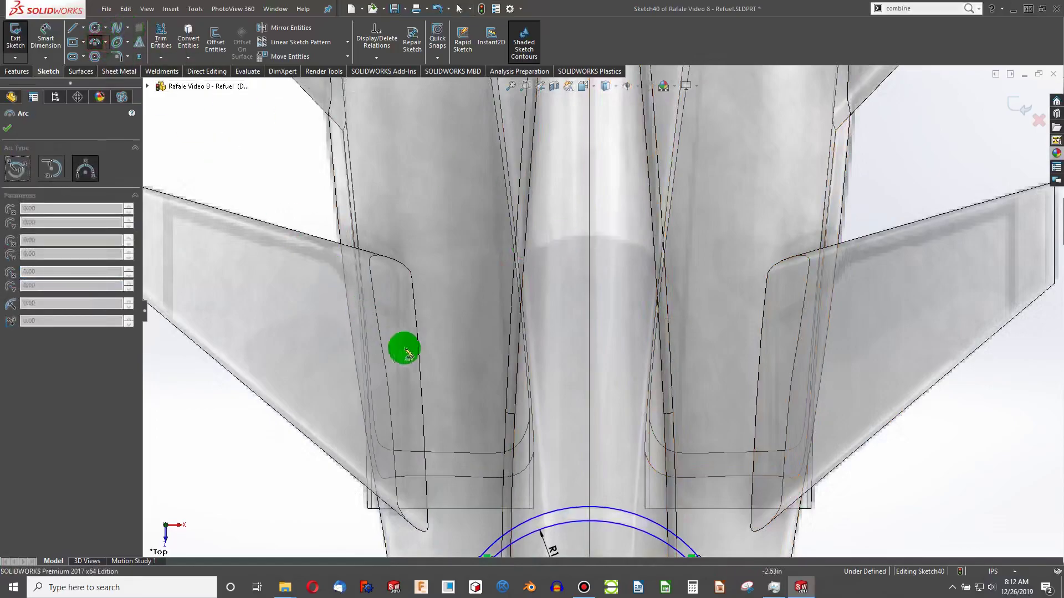
pyautogui.moveTo(430, 356); pyautogui.dragTo(628, 353)
pyautogui.click(706, 358)
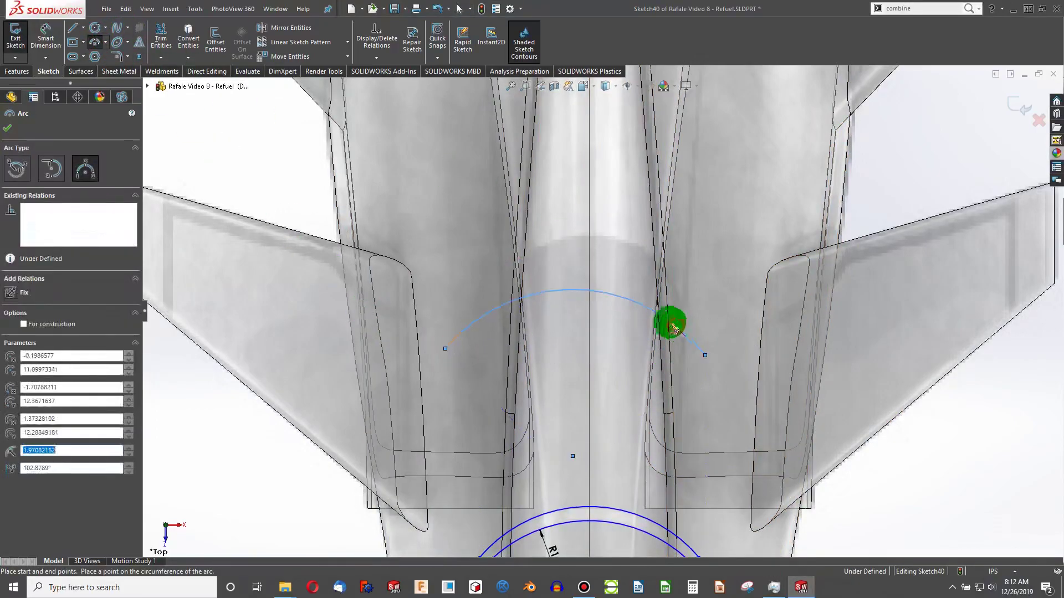
pyautogui.press('Escape')
# Step: Constrain the two endpoints of the rearmost arc horizontally to each other
pyautogui.click(705, 355)
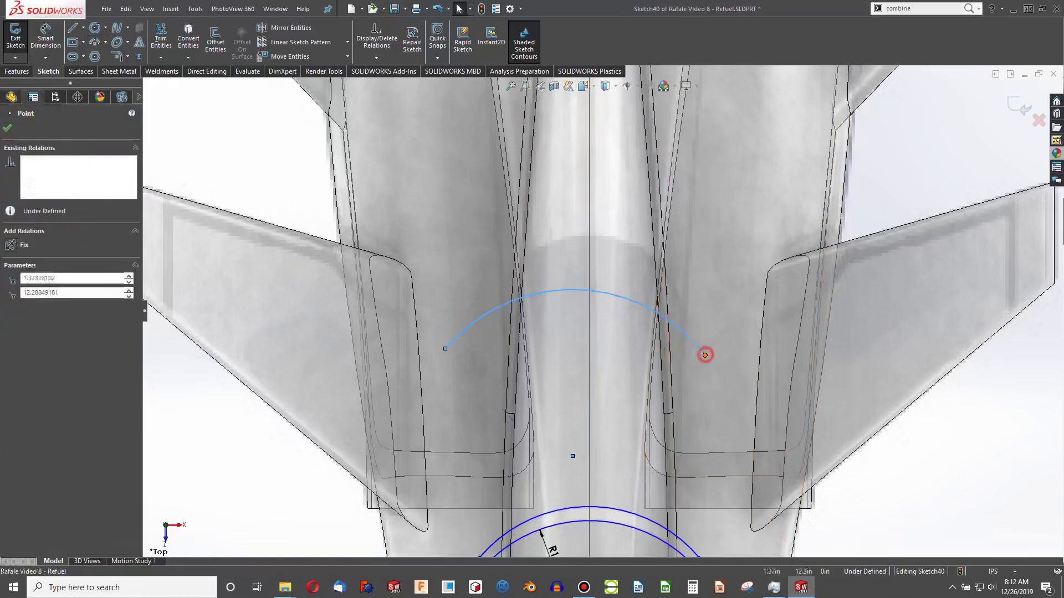
pyautogui.keyDown('ctrl'); pyautogui.click(445, 349); pyautogui.keyUp('ctrl')
pyautogui.click(10, 306)
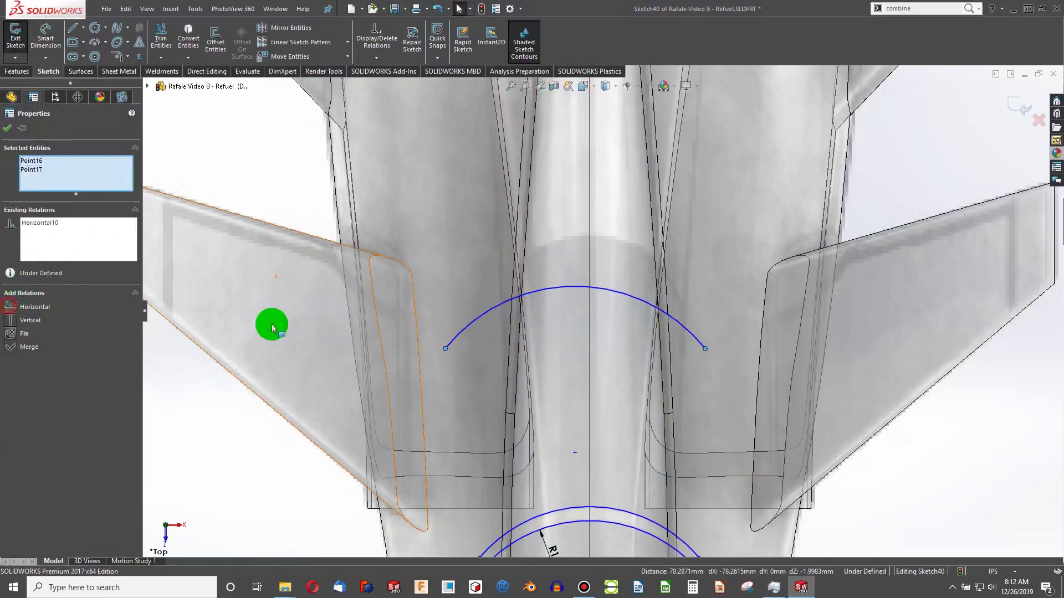
pyautogui.click(401, 335)
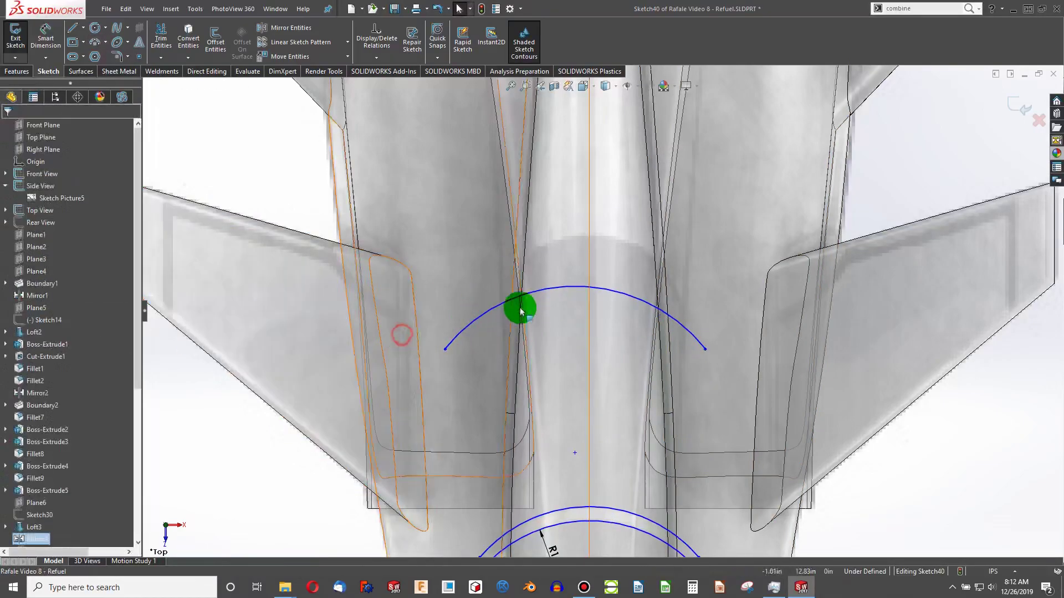
# Step: Constrain the rearmost arc's centre point vertically in line with an existing arc centre on the fuselage centreline
pyautogui.click(575, 453)
pyautogui.scroll(3, 587, 438)
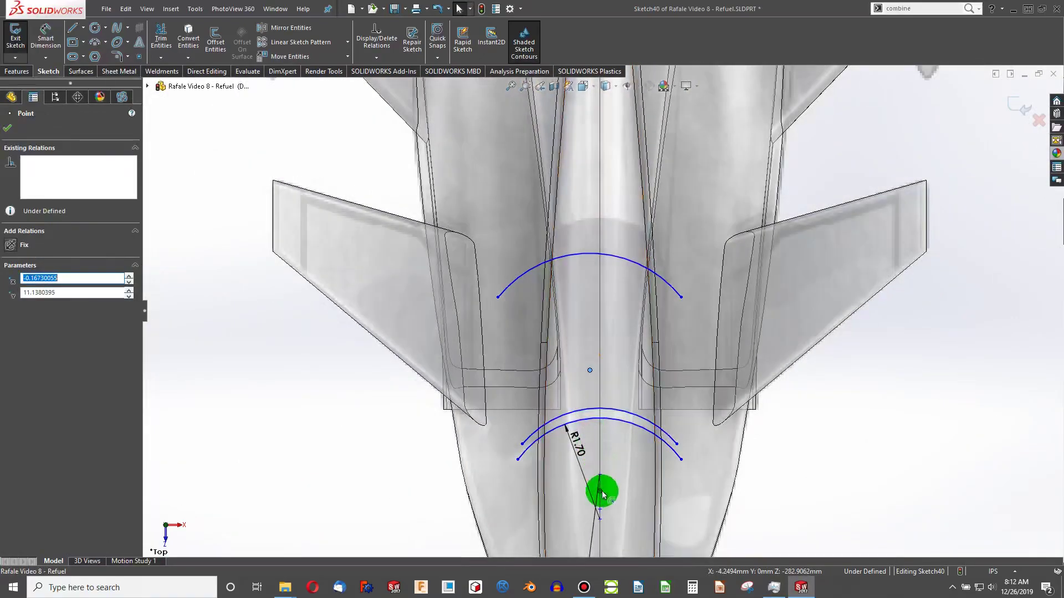
pyautogui.keyDown('ctrl'); pyautogui.click(603, 495); pyautogui.keyUp('ctrl')
pyautogui.click(23, 354)
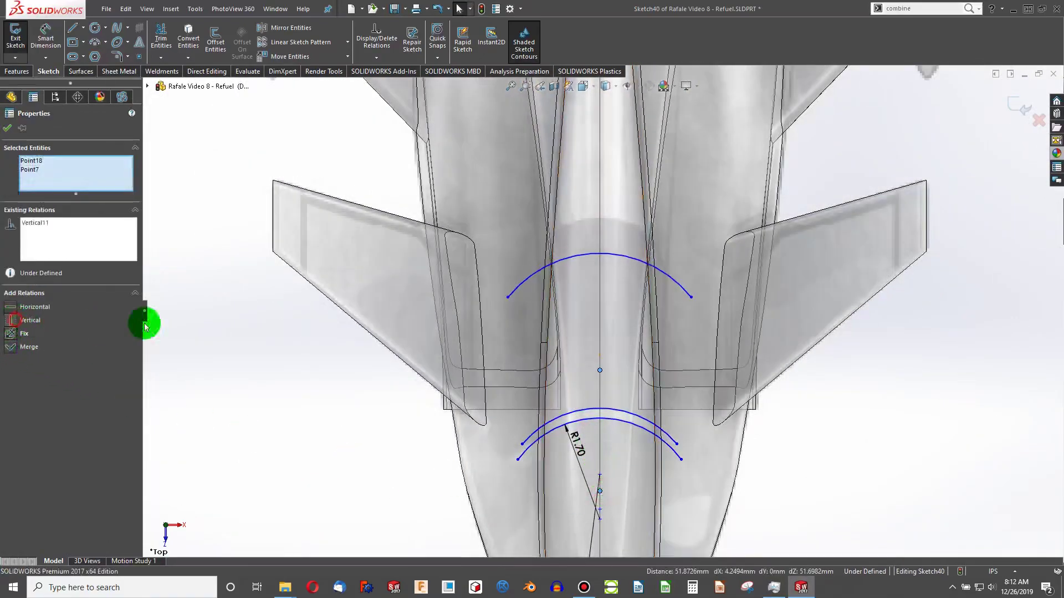
pyautogui.click(444, 306)
# Step: Dimension the rearmost arc's radius as 1.5 in and move the arc toward the curved shading edge in the Top View picture
pyautogui.scroll(3, 603, 230)
pyautogui.scroll(2, 605, 238)
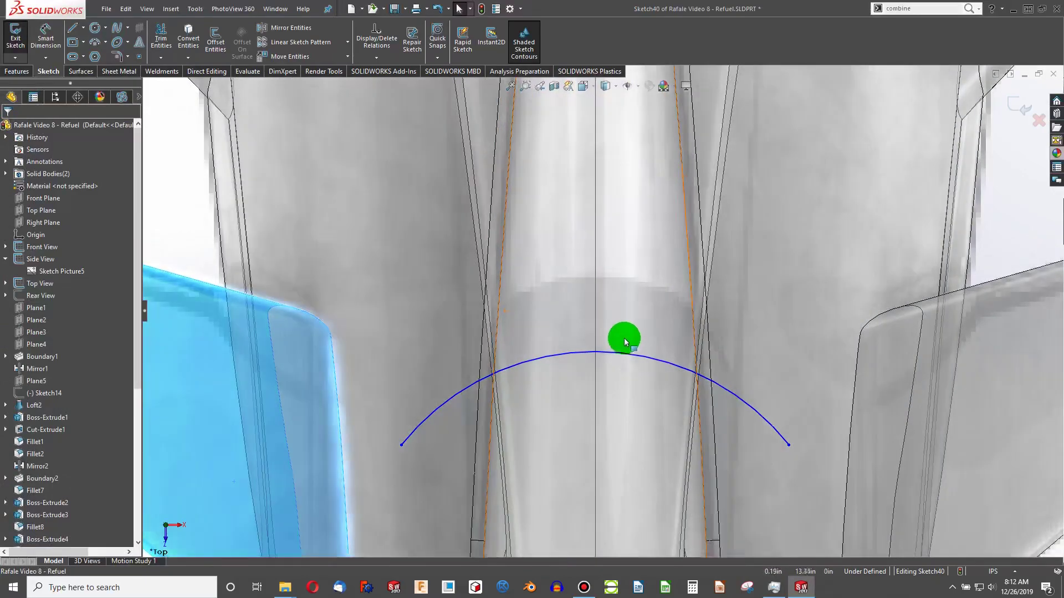
pyautogui.moveTo(624, 351); pyautogui.dragTo(629, 283)
pyautogui.click(48, 36)
pyautogui.click(604, 280)
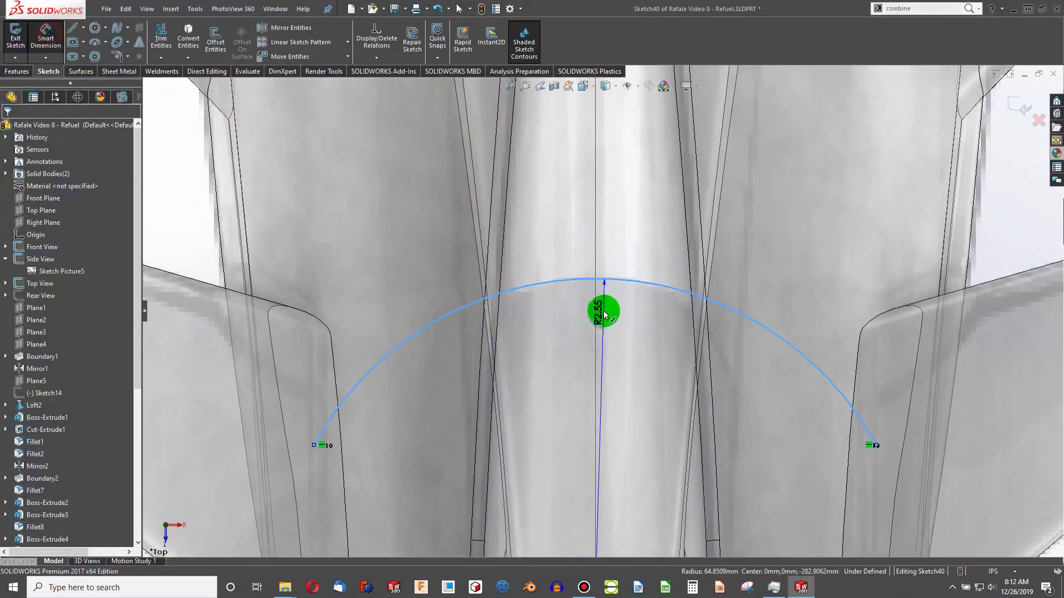
pyautogui.click(606, 328)
pyautogui.write('1.5')
pyautogui.press('Return')
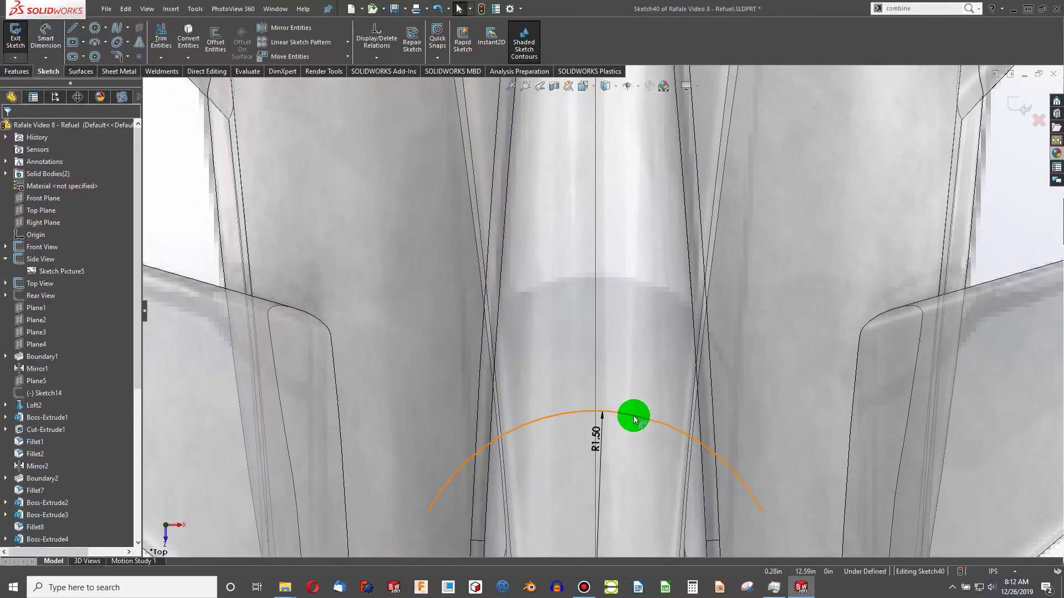
pyautogui.click(635, 415)
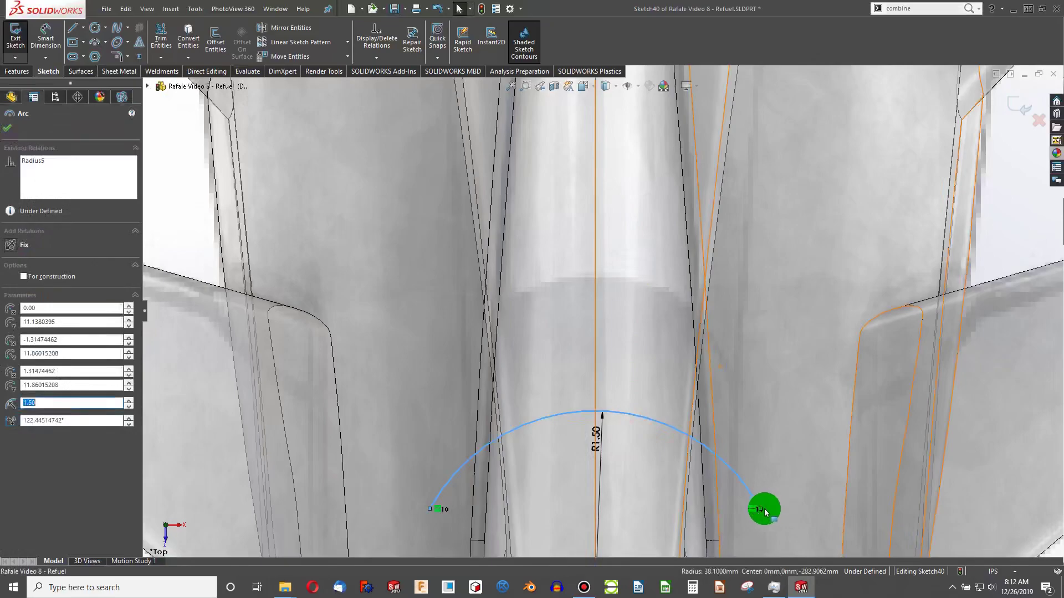
pyautogui.moveTo(764, 510)
pyautogui.mouseDown()
pyautogui.moveTo(781, 387)
pyautogui.moveTo(779, 427)
pyautogui.mouseUp()
# Step: Bring the whole aircraft into a three-dimensional view and exit the canopy arc sketch
pyautogui.press('z')
pyautogui.scroll(-3, 360, 355)
pyautogui.moveTo(415, 411)
pyautogui.mouseDown(button='middle')
pyautogui.moveTo(408, 316)
pyautogui.moveTo(339, 365)
pyautogui.moveTo(415, 418)
pyautogui.moveTo(396, 360)
pyautogui.moveTo(387, 100)
pyautogui.mouseUp(button='middle')
pyautogui.click(12, 99)
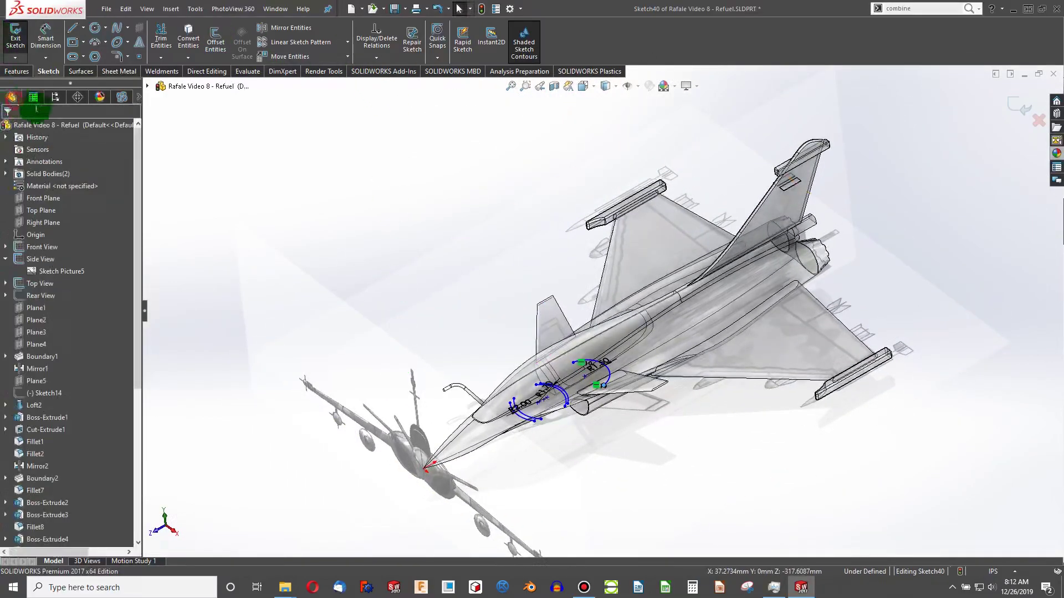
pyautogui.click(78, 129)
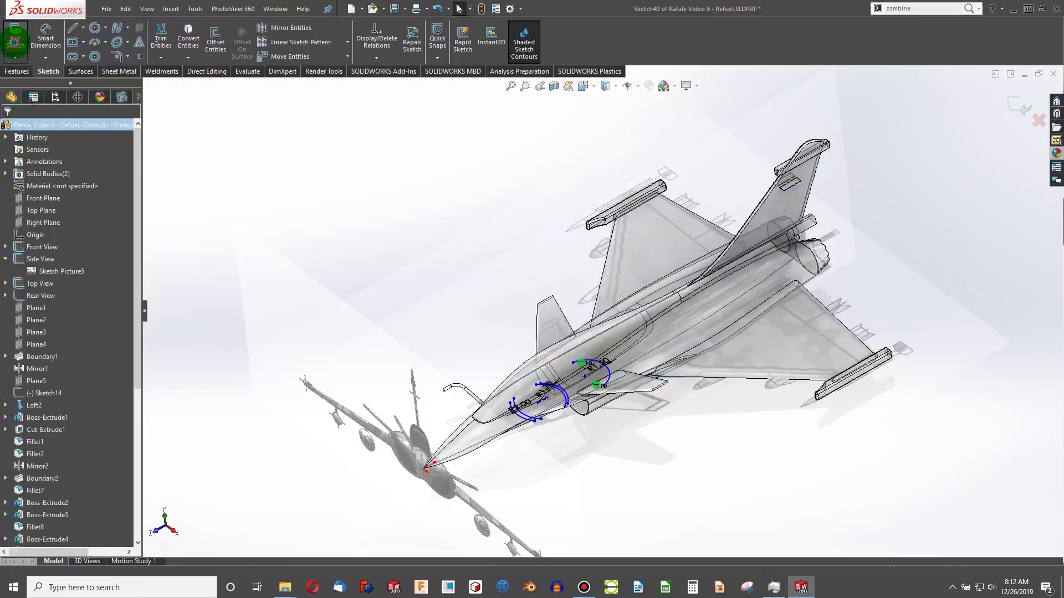
pyautogui.click(14, 42)
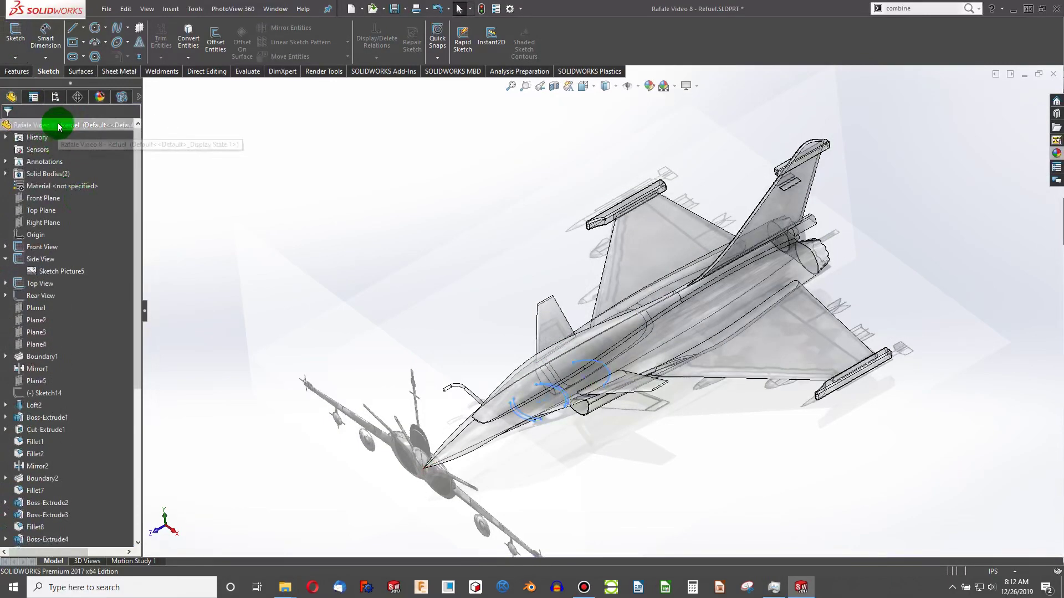
# Step: Remove the transparent appearance applied to the whole part
pyautogui.click(60, 127)
pyautogui.rightClick(89, 129)
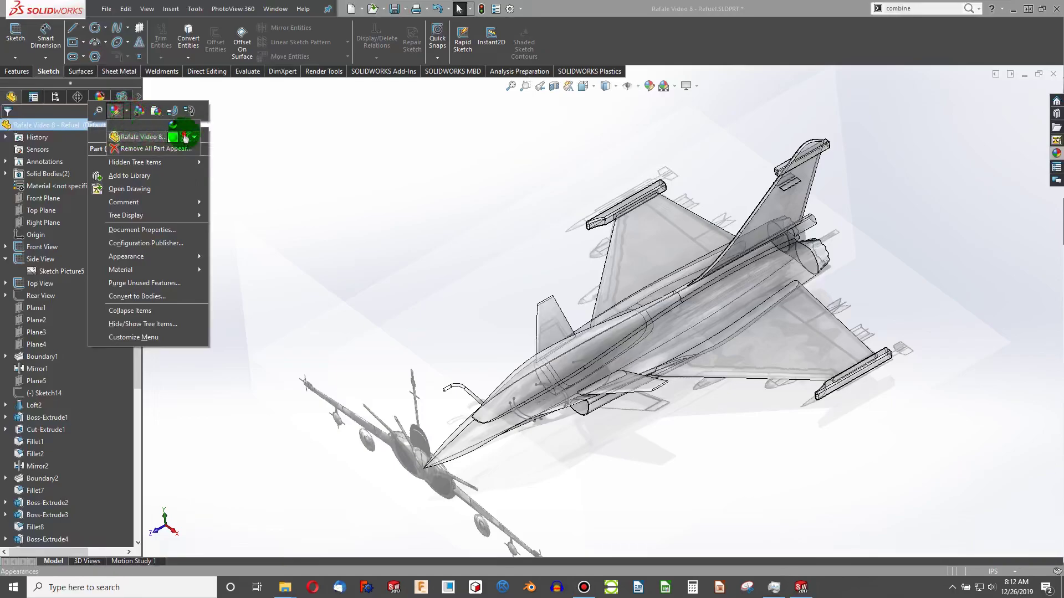
pyautogui.click(185, 136)
# Step: Split the canopy face with a projection Split Line, using the sketch of canopy arcs
pyautogui.scroll(-5, 649, 400)
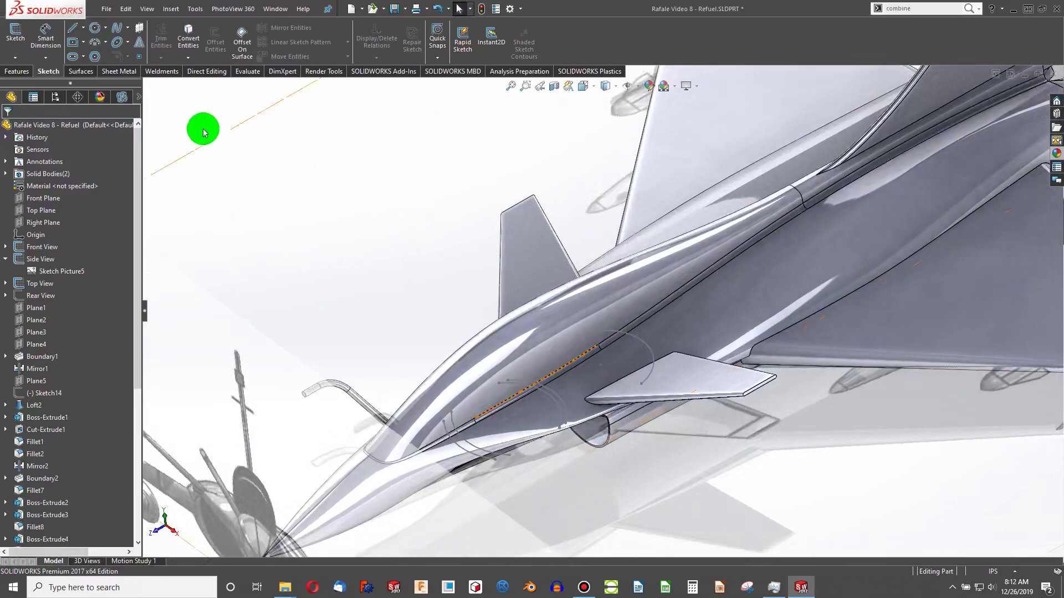
pyautogui.scroll(-7, 88, 357)
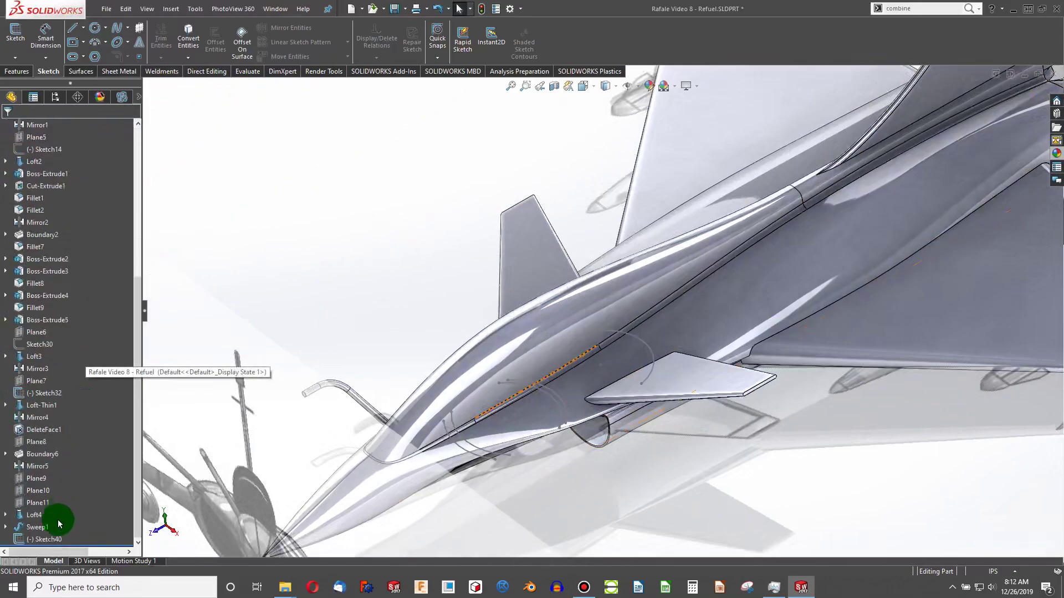
pyautogui.click(53, 537)
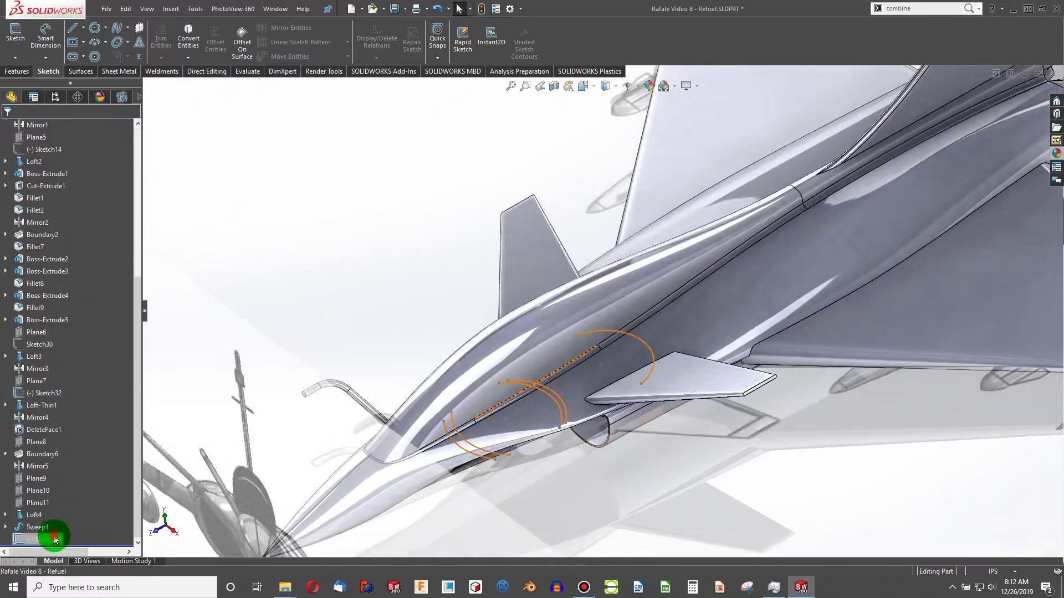
pyautogui.click(18, 72)
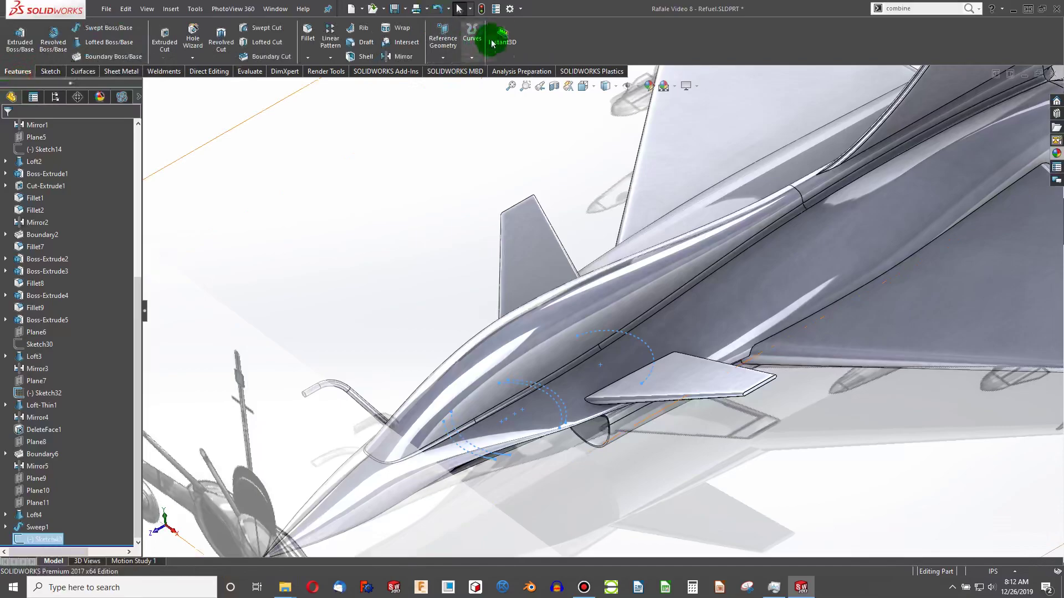
pyautogui.click(466, 58)
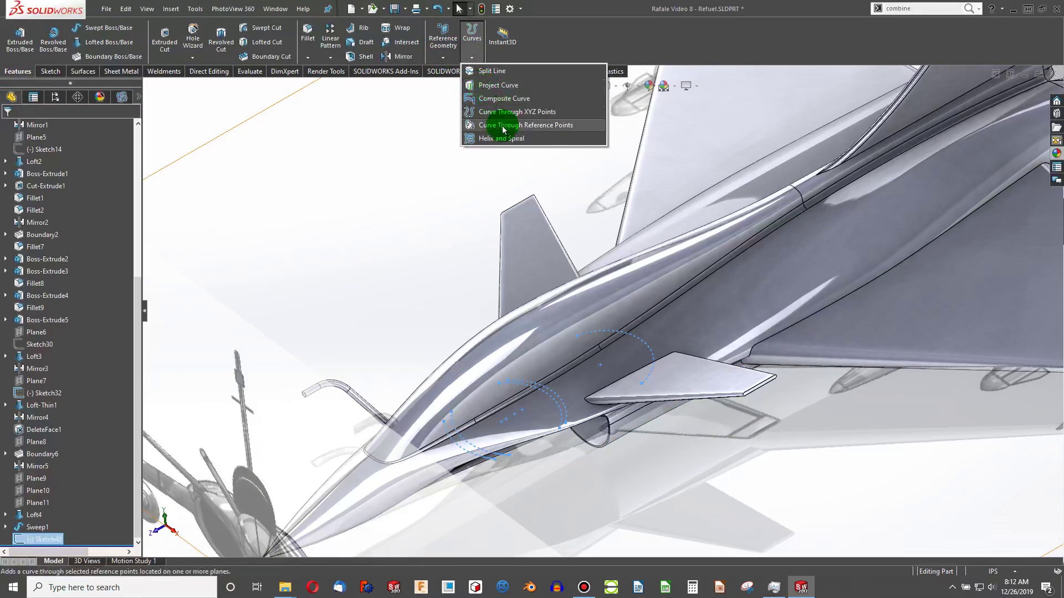
pyautogui.click(511, 72)
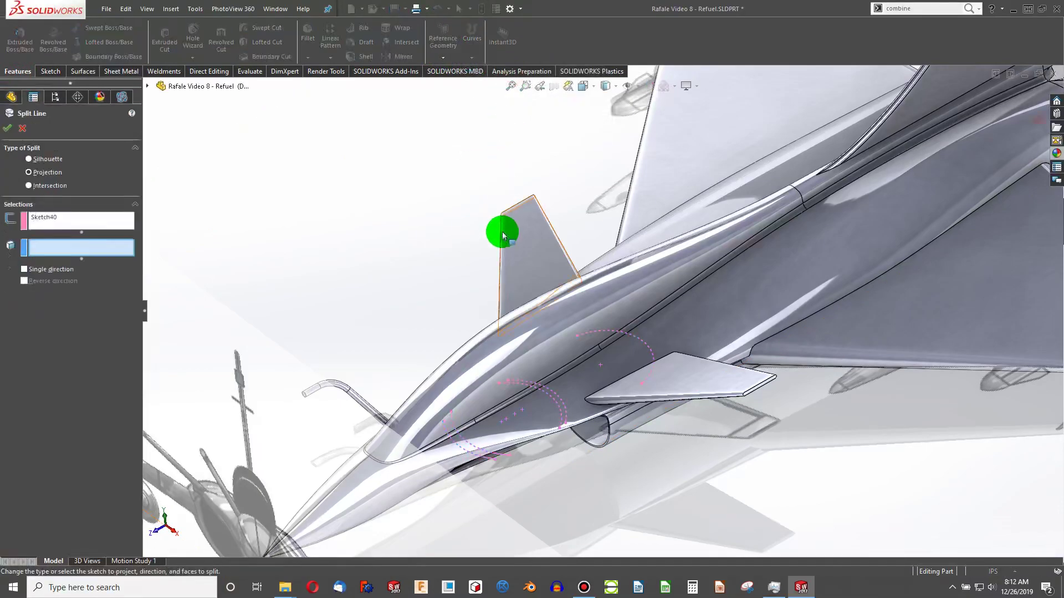
pyautogui.click(546, 333)
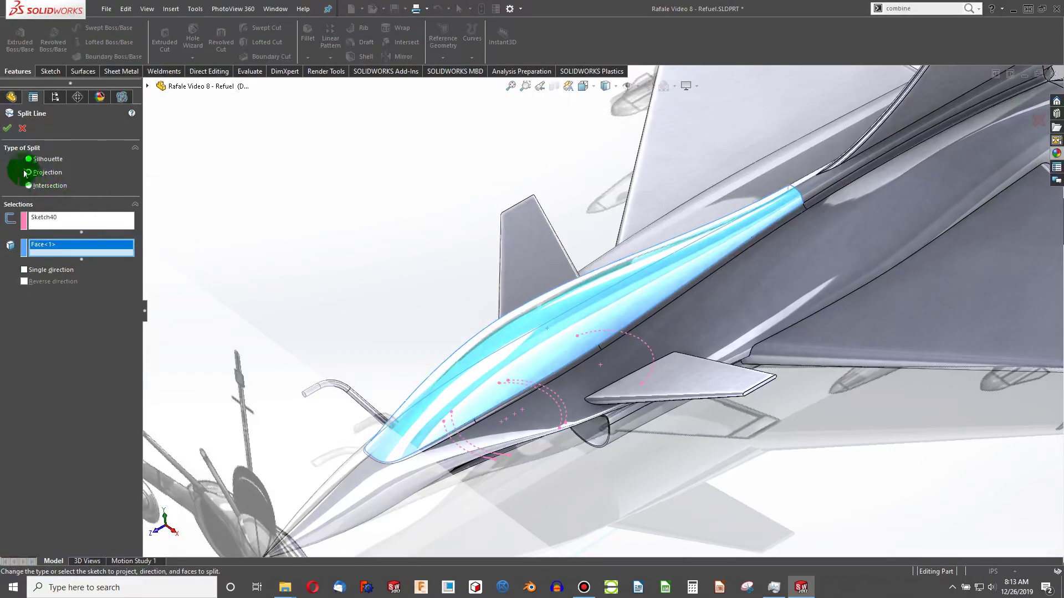
pyautogui.click(8, 128)
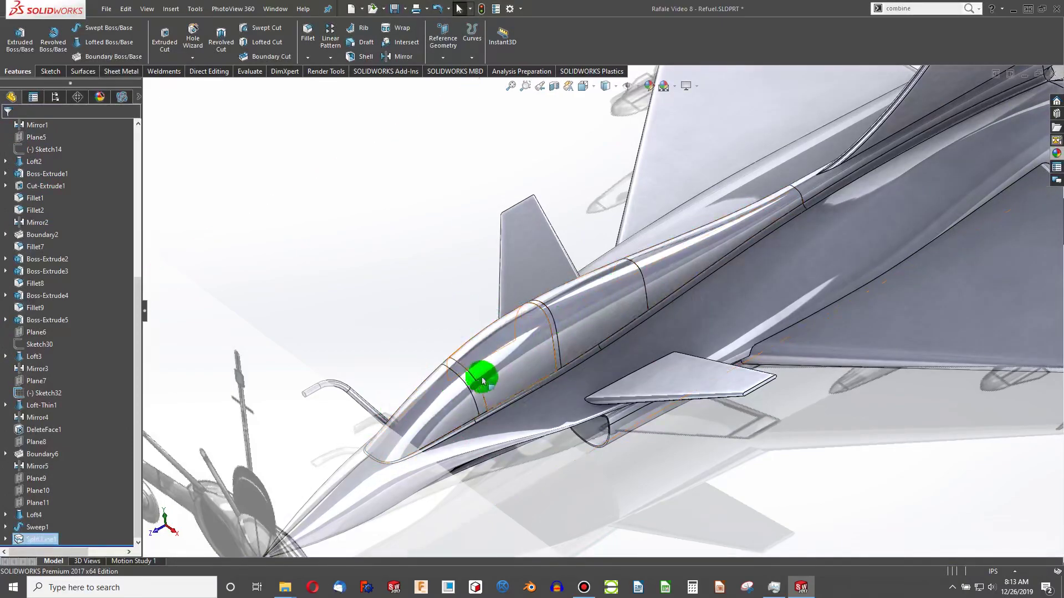
# Step: Inspect the split lines on the canopy and return the aircraft to an isometric view
pyautogui.scroll(-3, 499, 355)
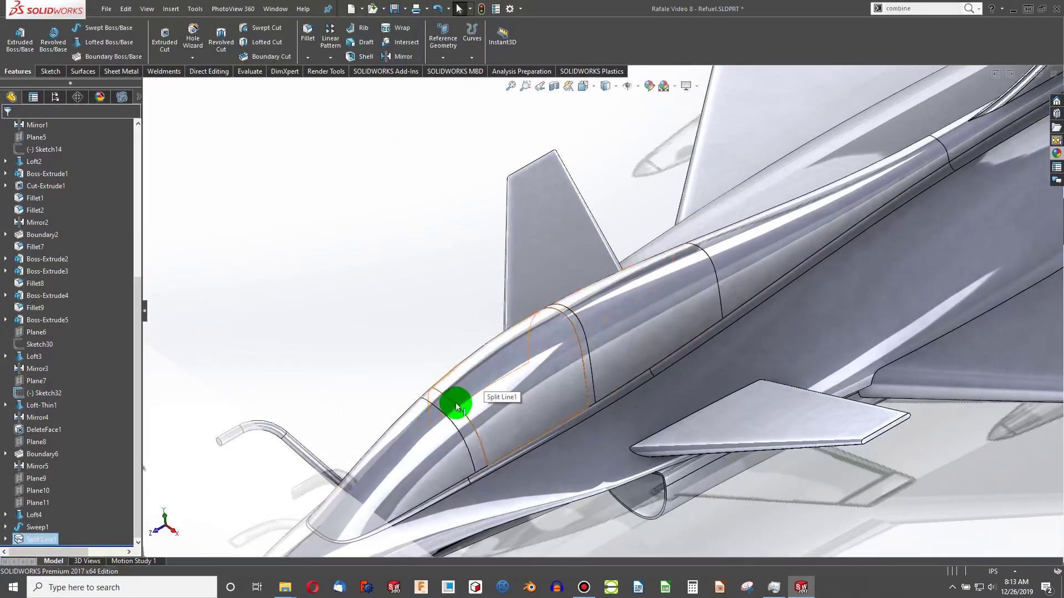
pyautogui.scroll(5, 641, 309)
pyautogui.moveTo(629, 310); pyautogui.dragTo(677, 294, button='middle')
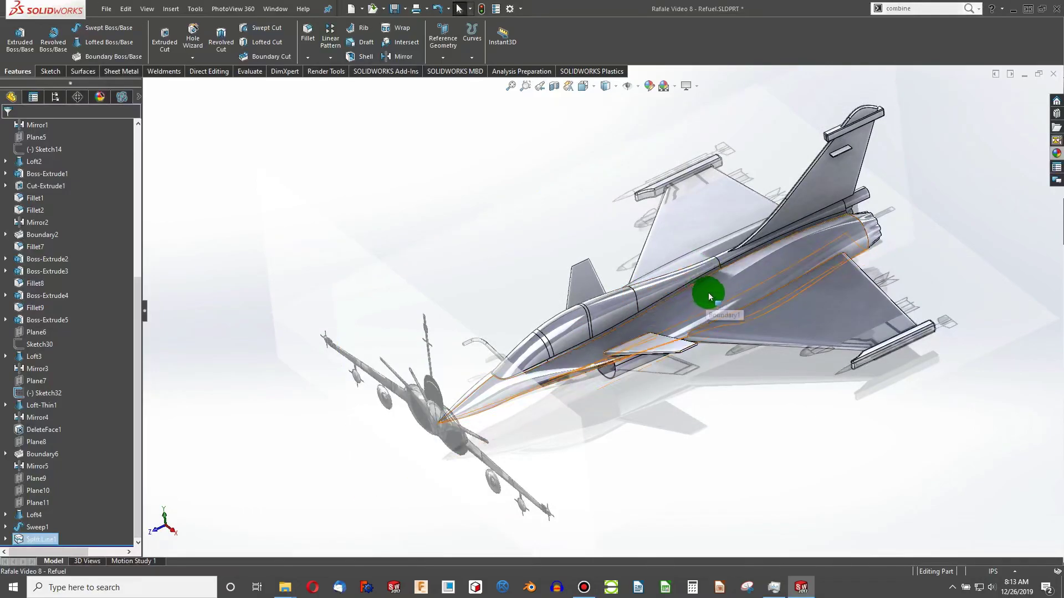
pyautogui.hotkey('ctrl', '7')
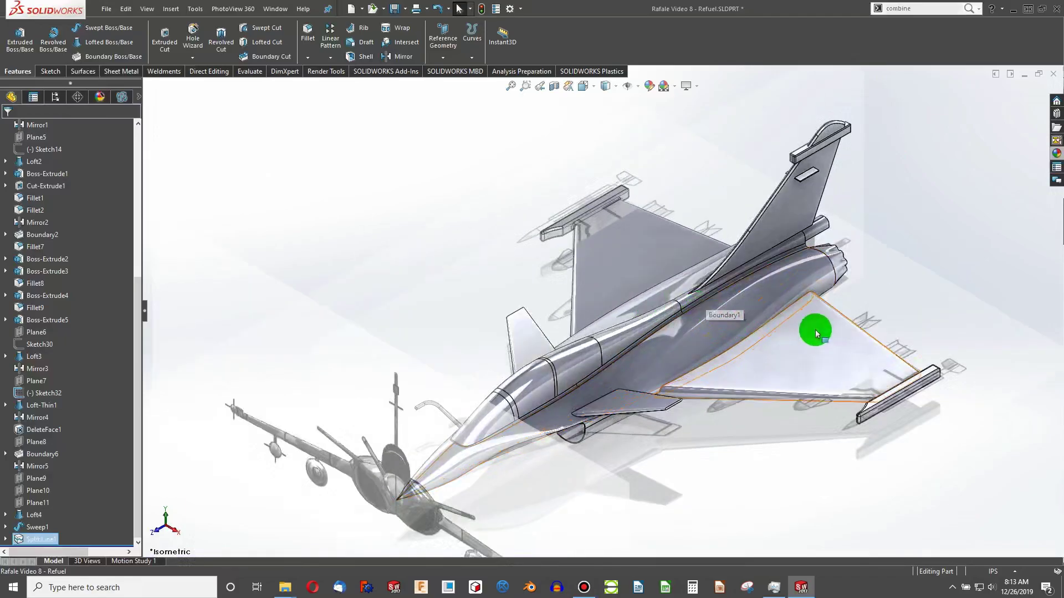